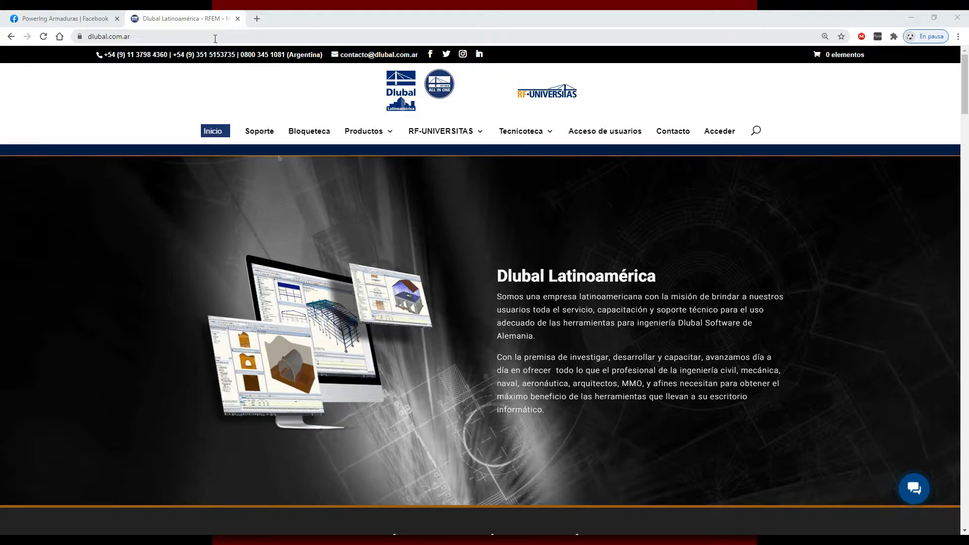
- Open the PowerIng Armaduras product page on the Dlubal Latinoamérica site and review its description and functions
mouse_move(359, 136)
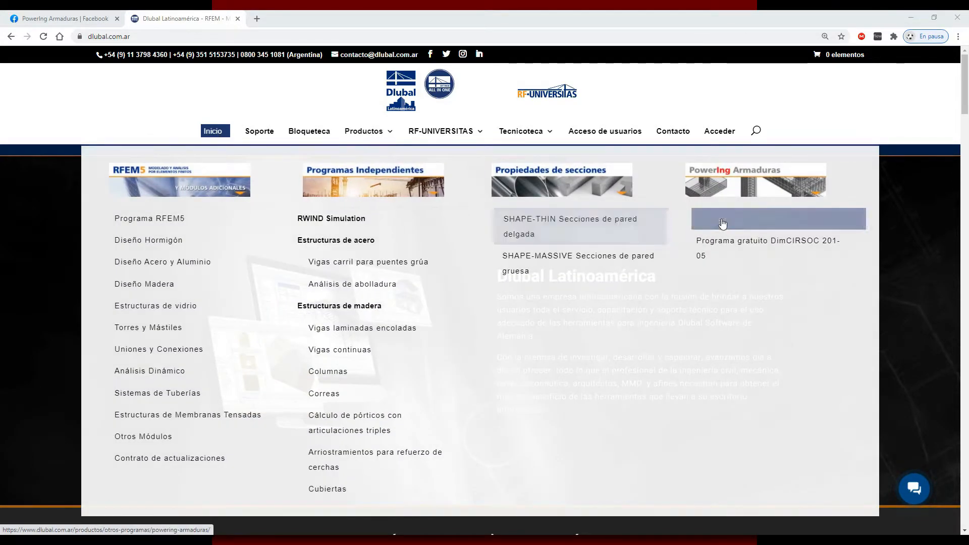
left_click(723, 224)
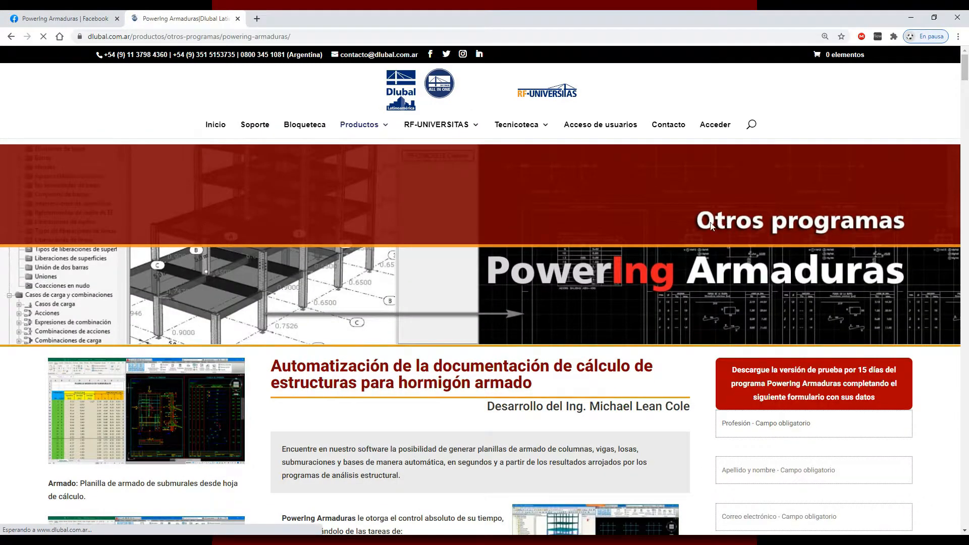
scroll(513, 276, "down", 4)
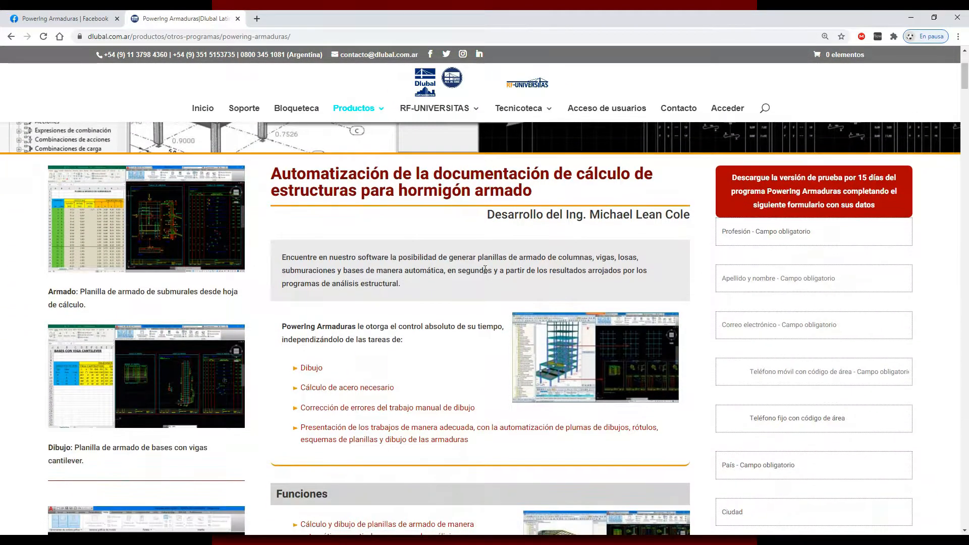
scroll(498, 271, "down", 1)
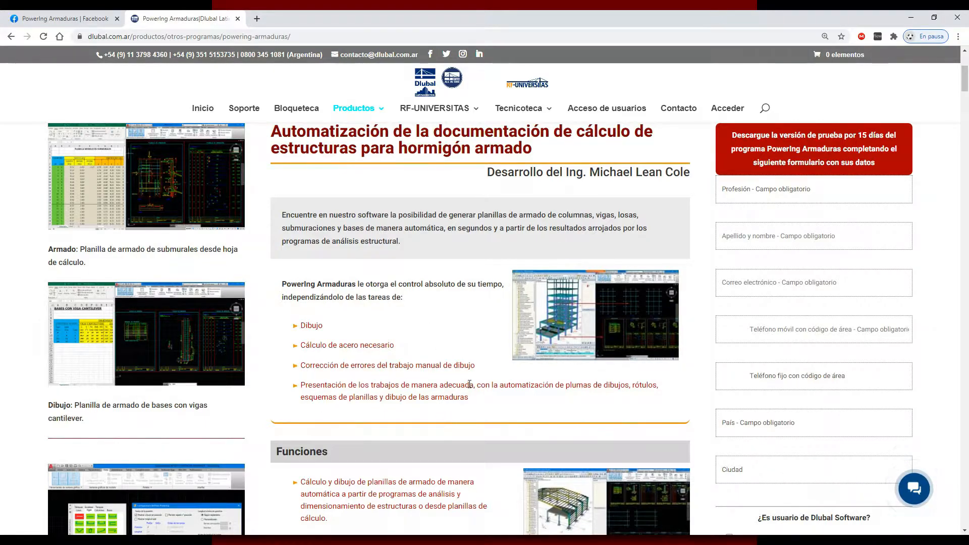
- Switch to the PowerIng Armaduras Facebook page and look through its information and tutorial posts
left_click(88, 20)
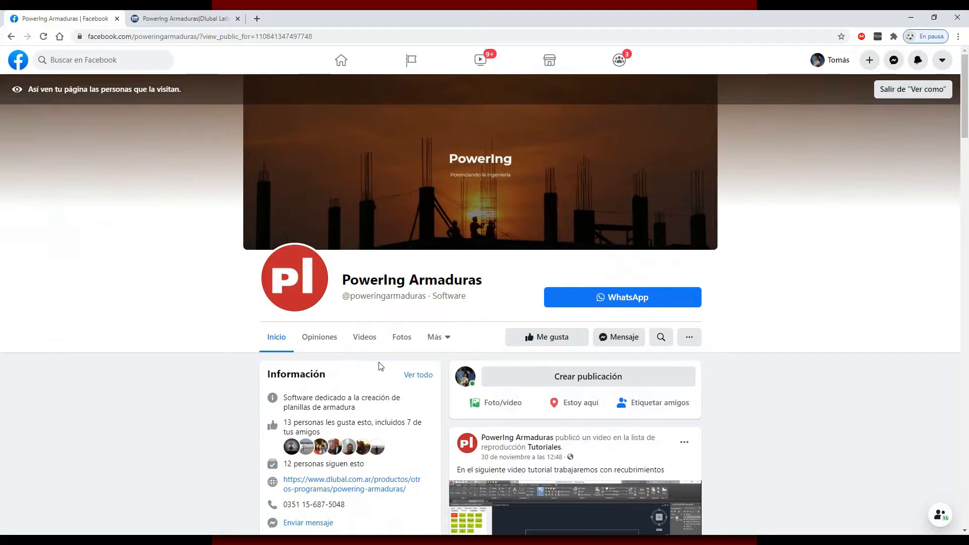
scroll(444, 323, "down", 3)
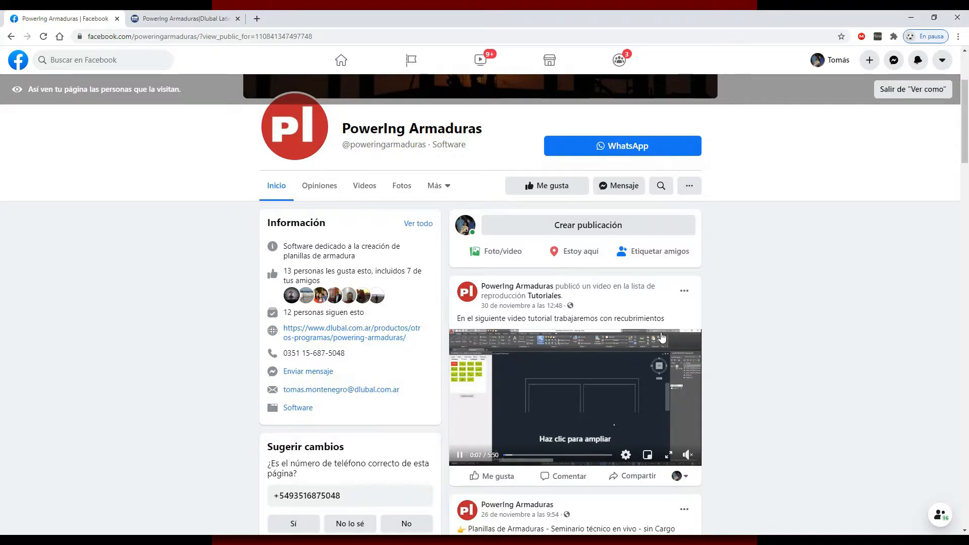
scroll(657, 328, "down", 2)
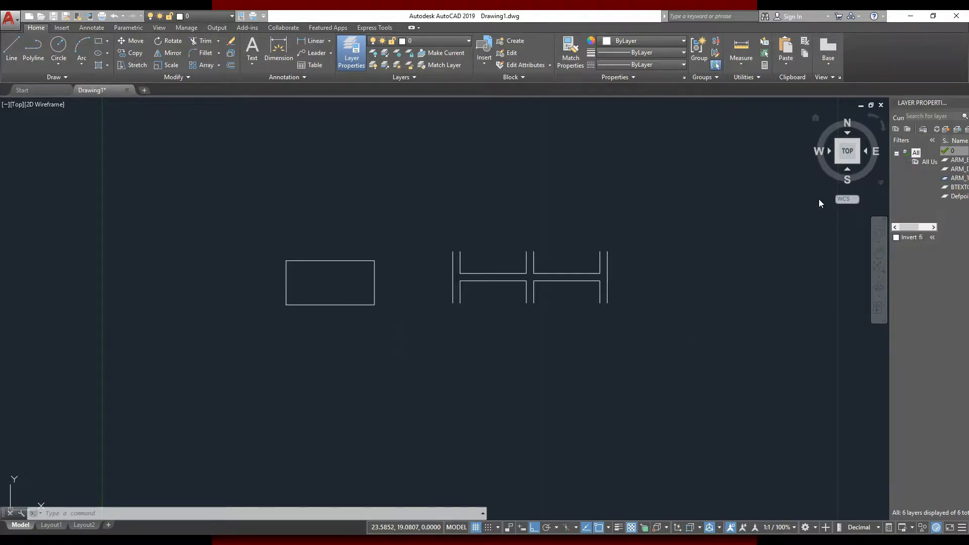
- Show the PowerIng CAD reinforcement library (Librería de Armaduras) beside the drawing
right_click(471, 330)
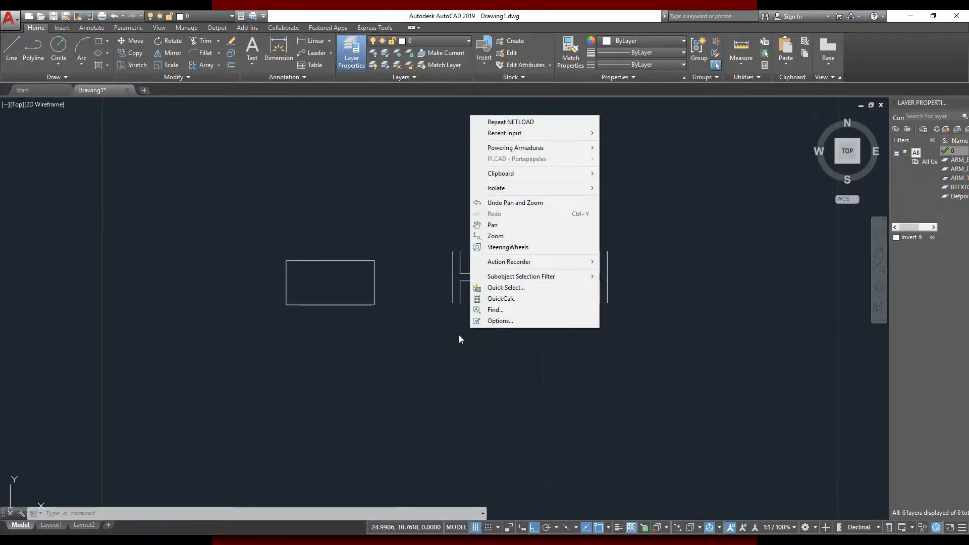
right_click(423, 345)
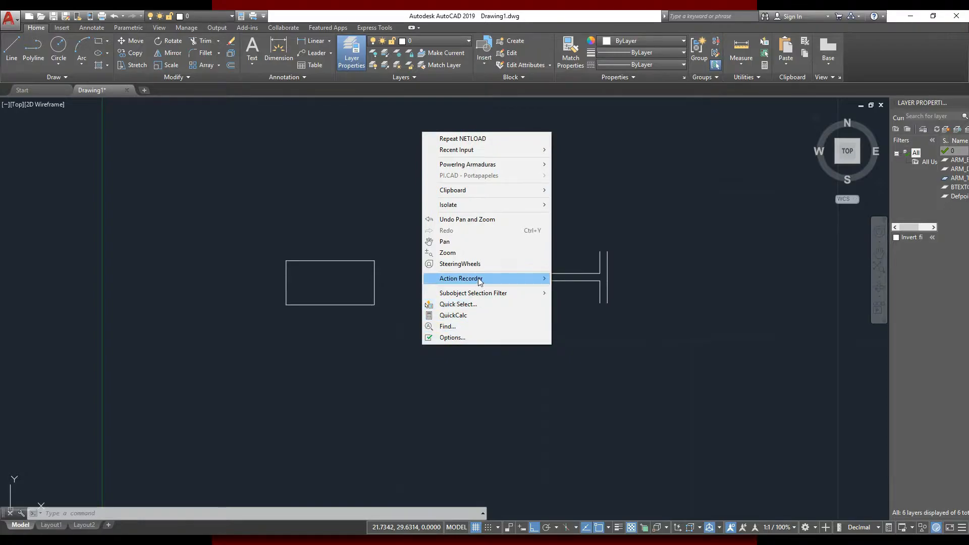
mouse_move(468, 167)
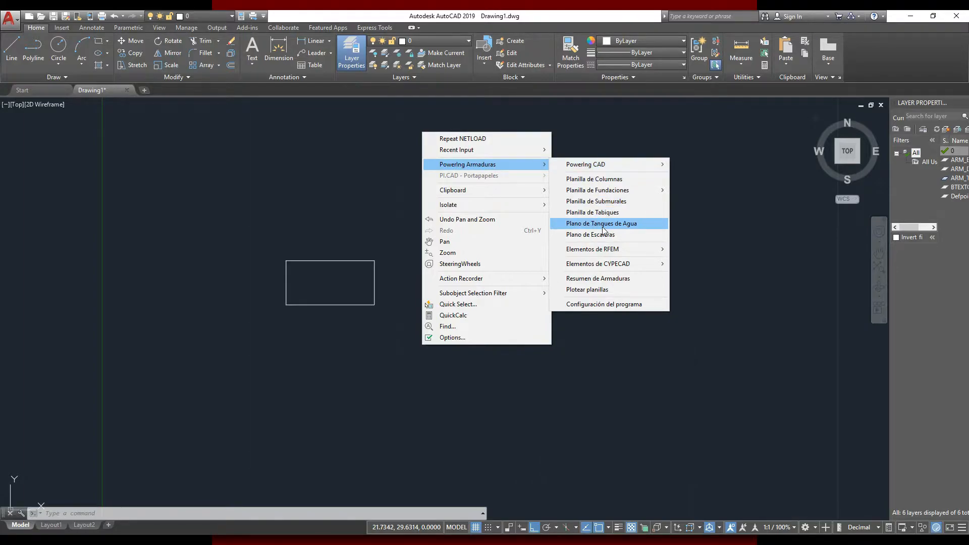
mouse_move(601, 171)
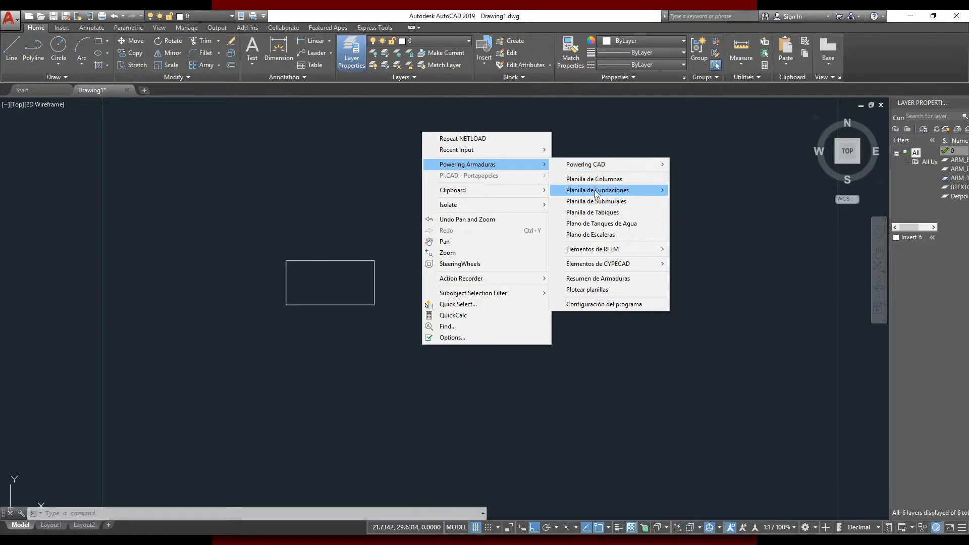
mouse_move(657, 197)
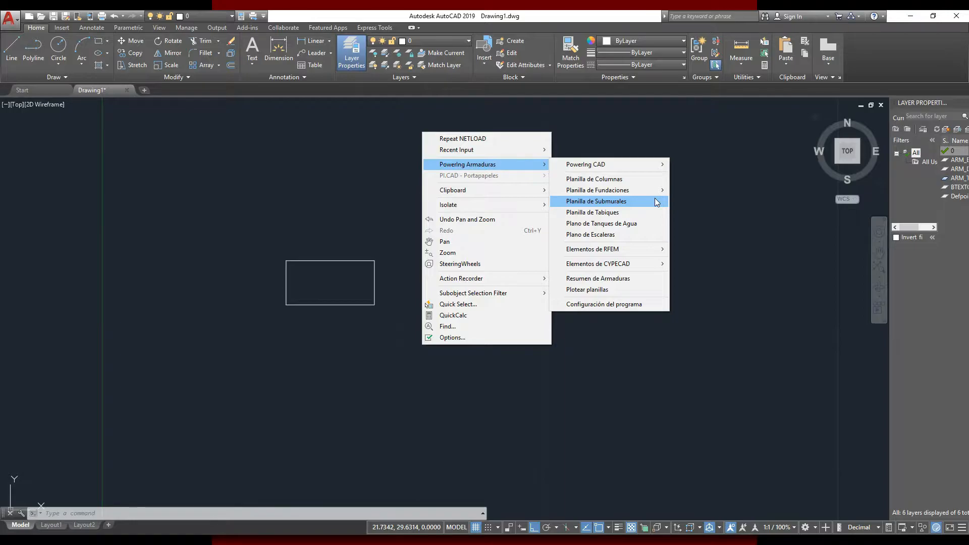
mouse_move(643, 247)
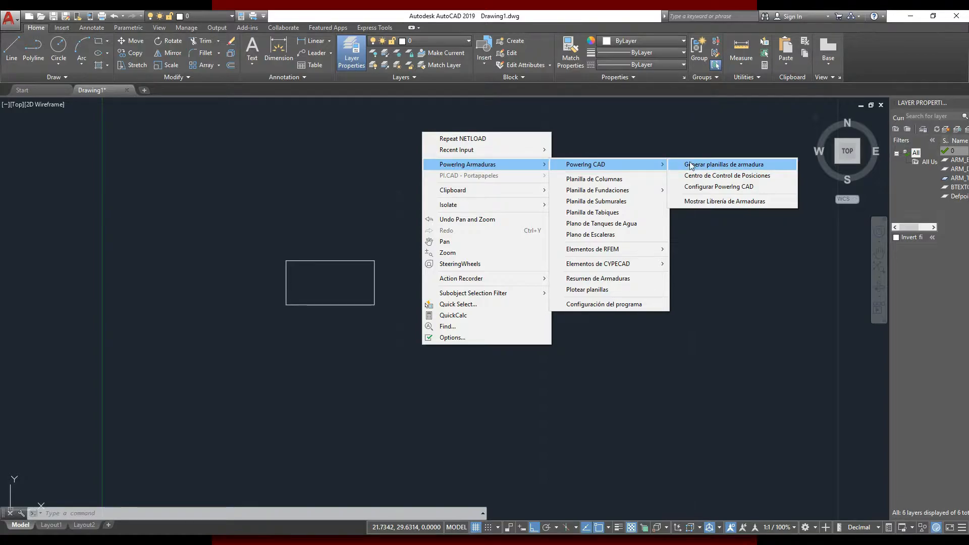
left_click(700, 202)
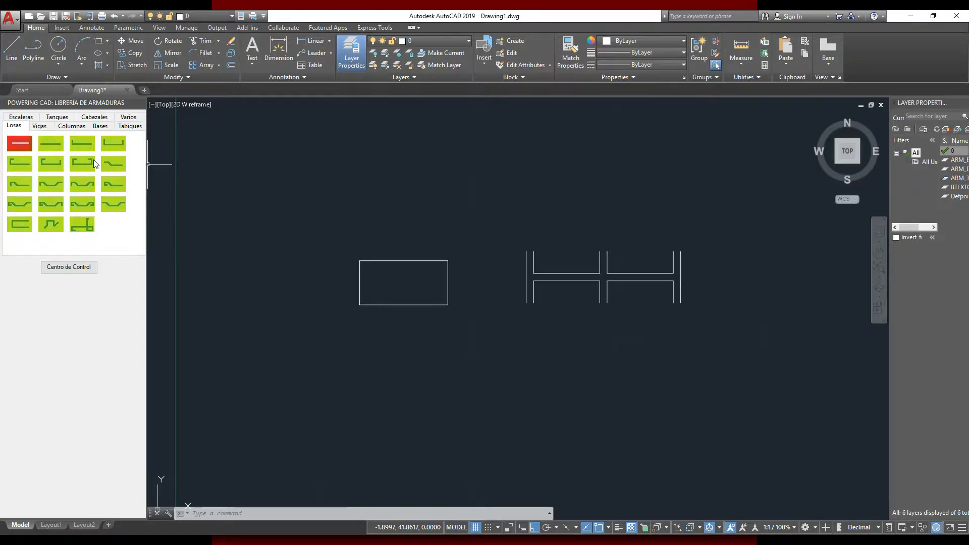
- Start a new slab bar position with both ends bent up, using diameter 10 and a spacing of 15 cm
scroll(447, 298, "up", 2)
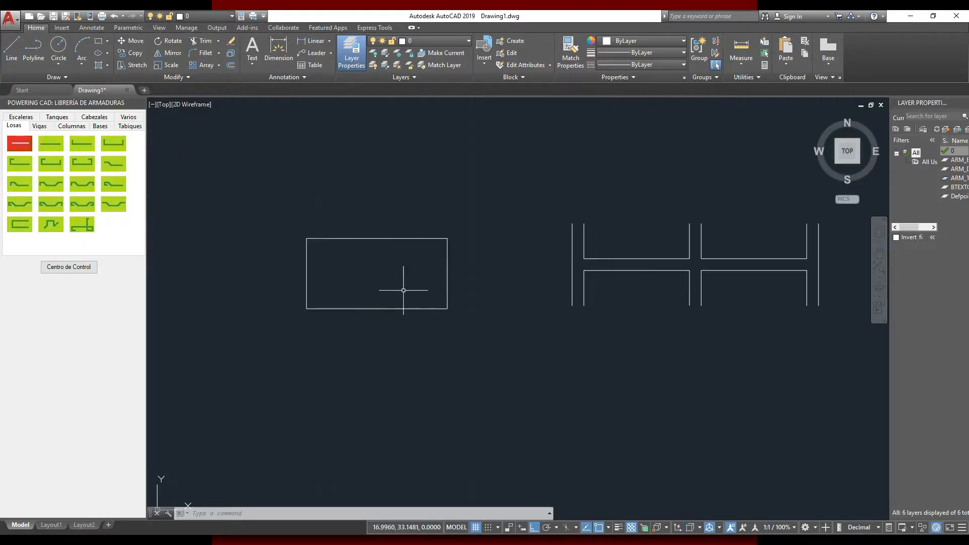
scroll(353, 290, "up", 2)
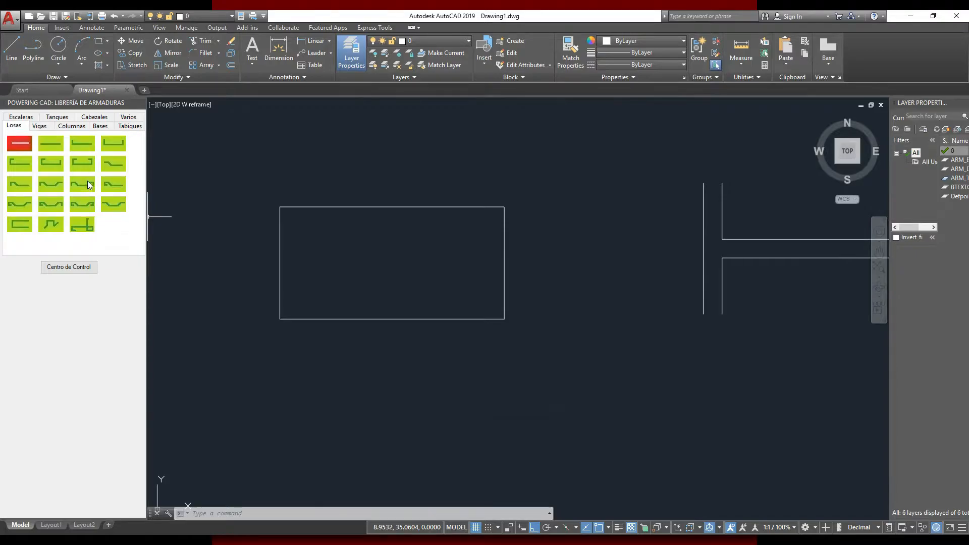
left_click(113, 143)
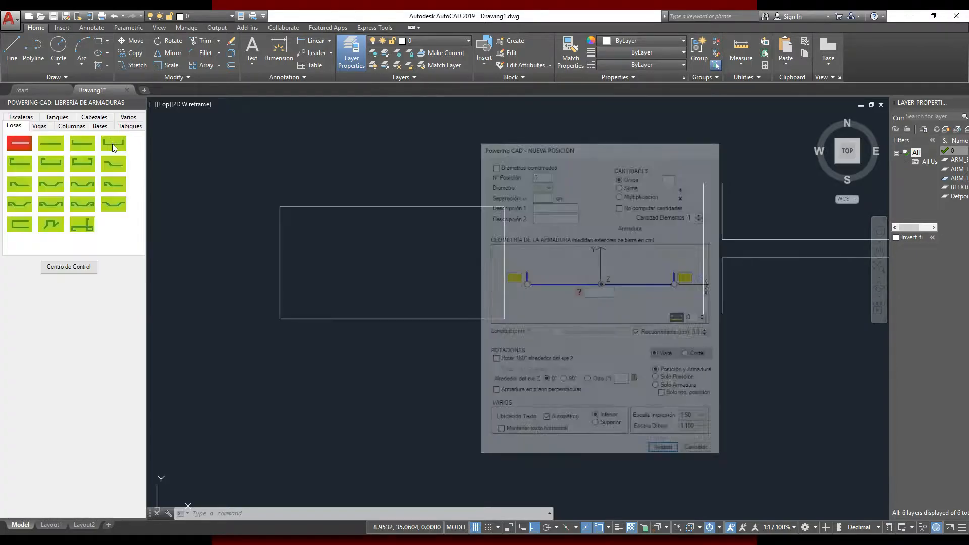
left_click_drag(555, 150, 528, 156)
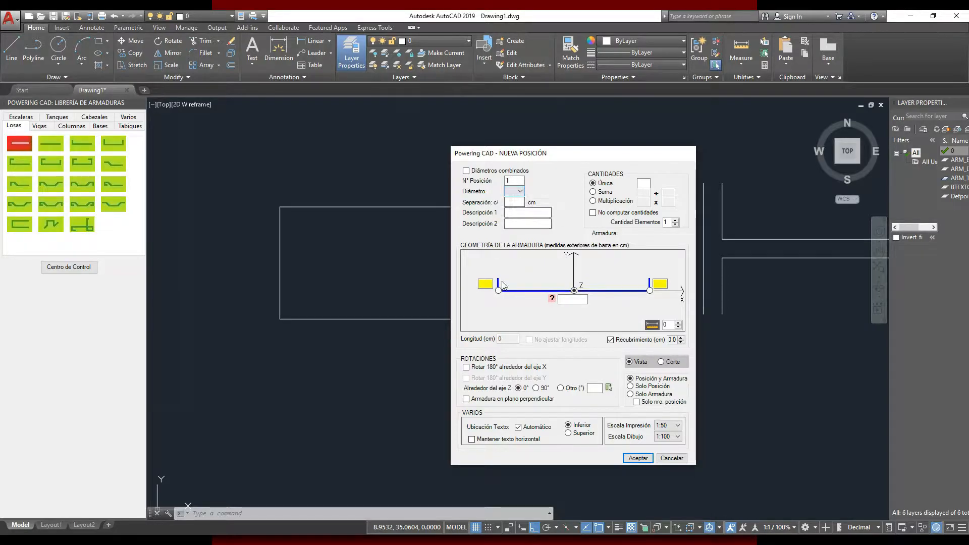
left_click(523, 190)
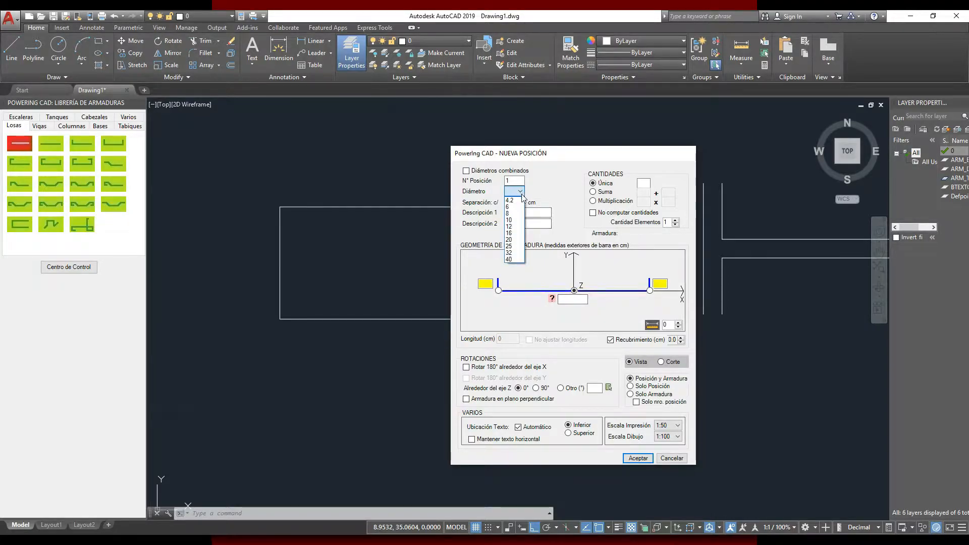
left_click(515, 220)
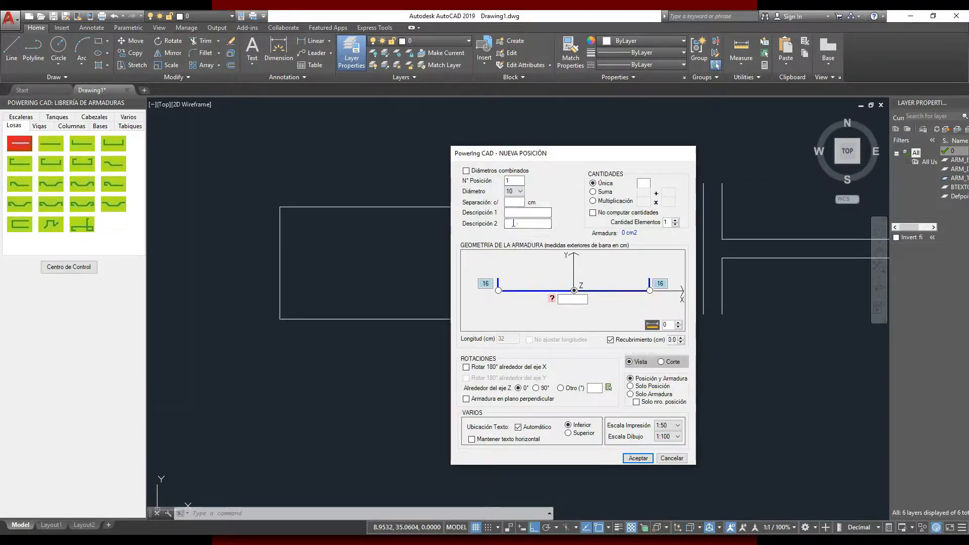
left_click(525, 204)
type("15")
key("Tab")
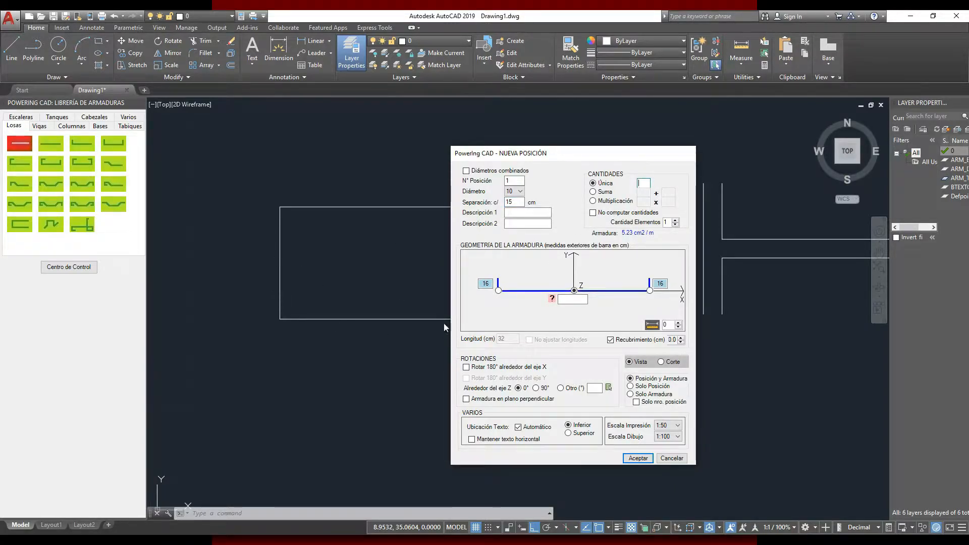
- Set the single quantity to 21 bars and the bent leg at each end to 8 cm
left_click(562, 300)
type("21")
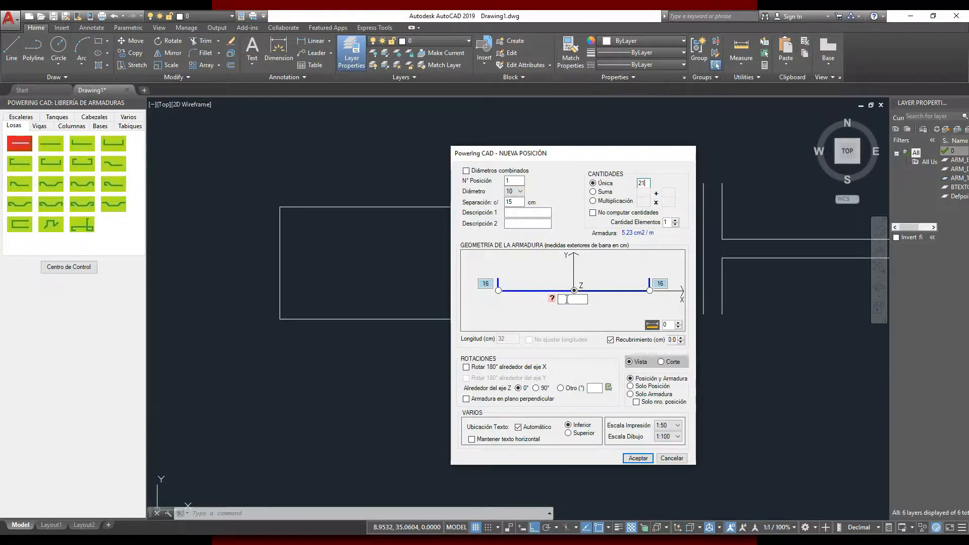
key("Tab")
type("8")
key("Tab")
type("8")
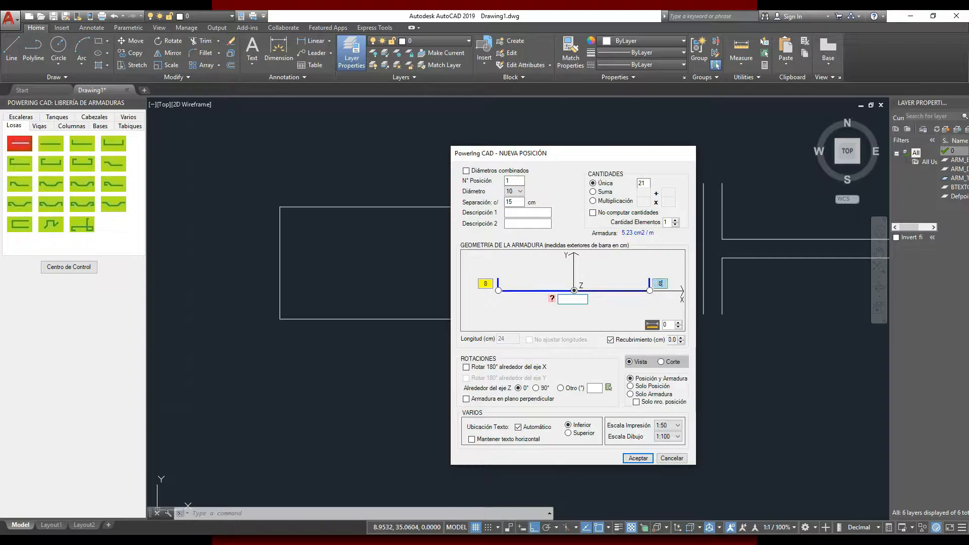
left_click(565, 300)
type("594")
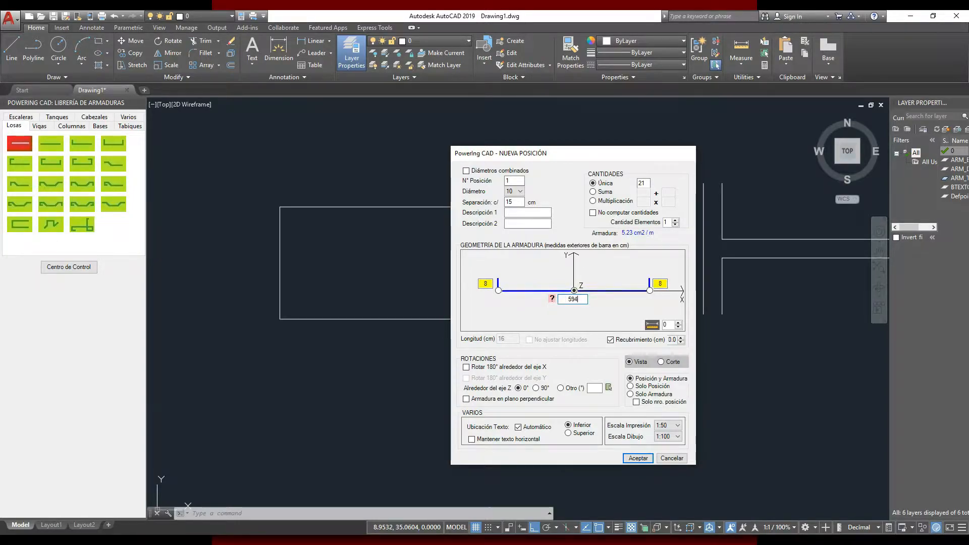
double_click(569, 300)
key("BackSpace")
- Set the deduction from the drawing measurement to 4 cm and take the bar's length between the rectangle's two lower corners
triple_click(679, 323)
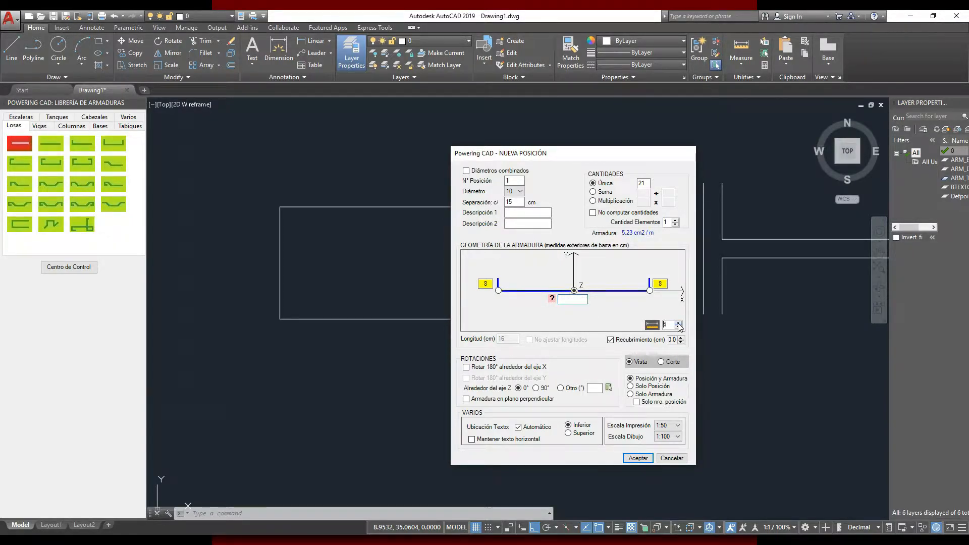
left_click(678, 324)
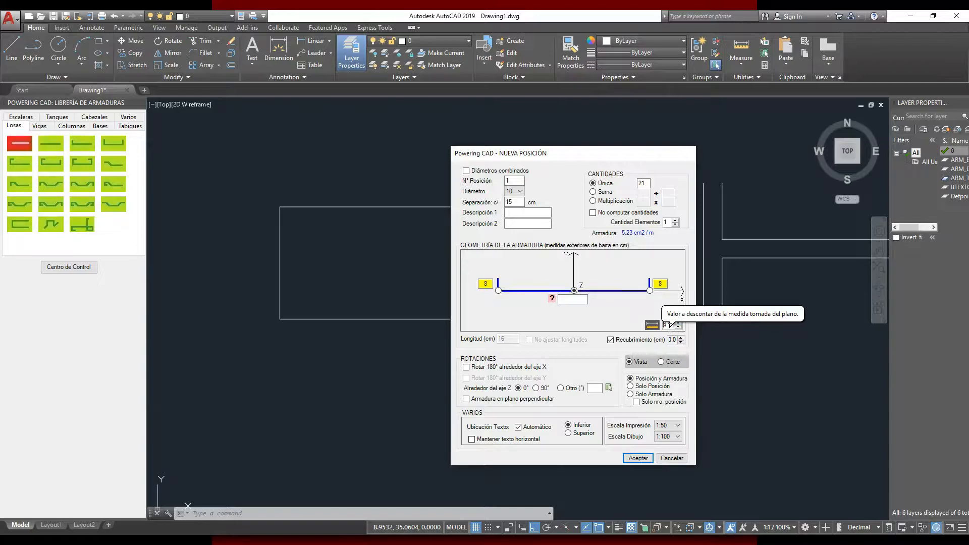
left_click(575, 299)
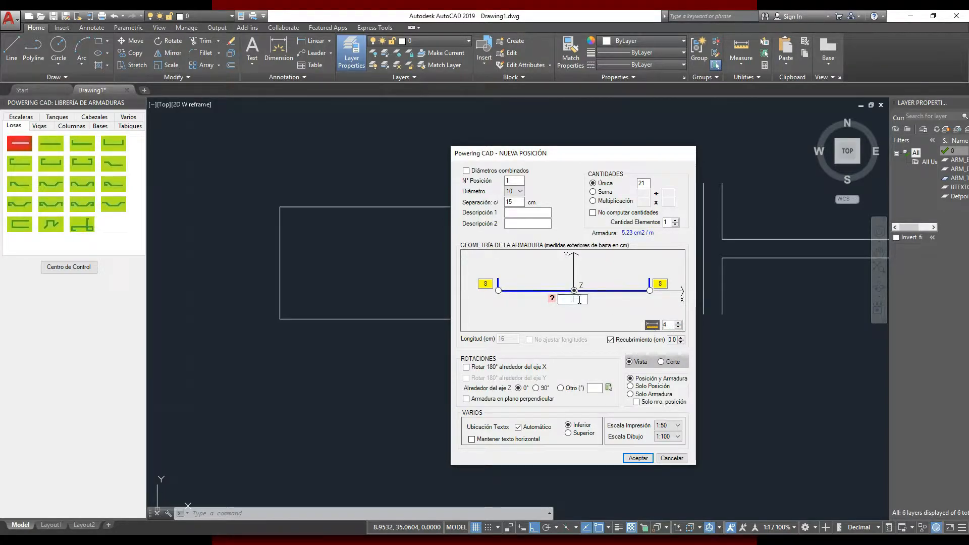
left_click(651, 325)
left_click(280, 318)
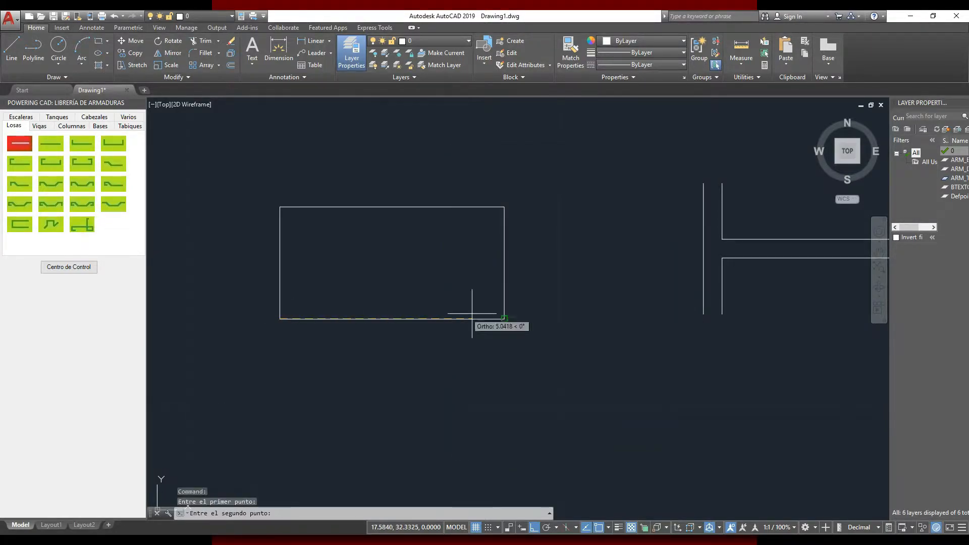
left_click(504, 318)
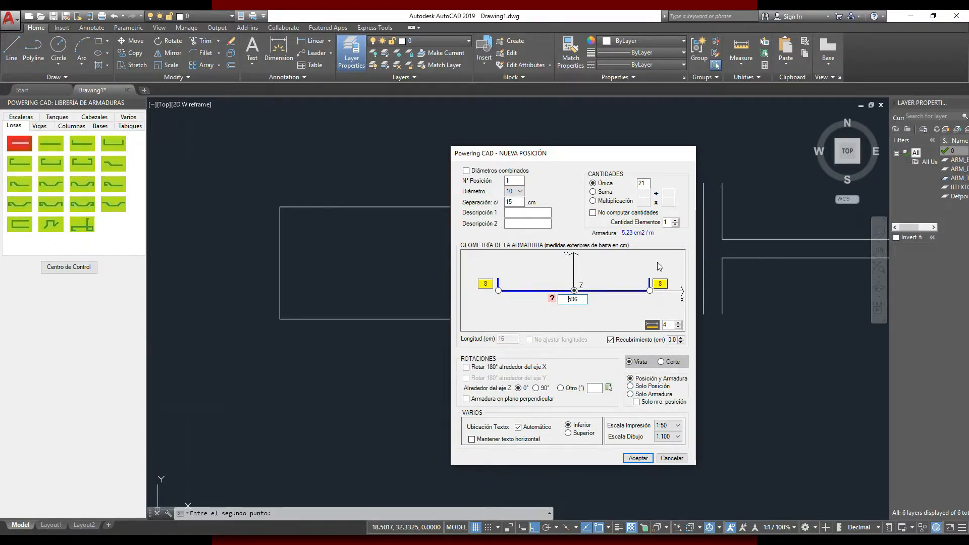
- Accept the new position and place the bar inside the rectangle, slightly above its lower edge
mouse_move(600, 216)
left_click(638, 458)
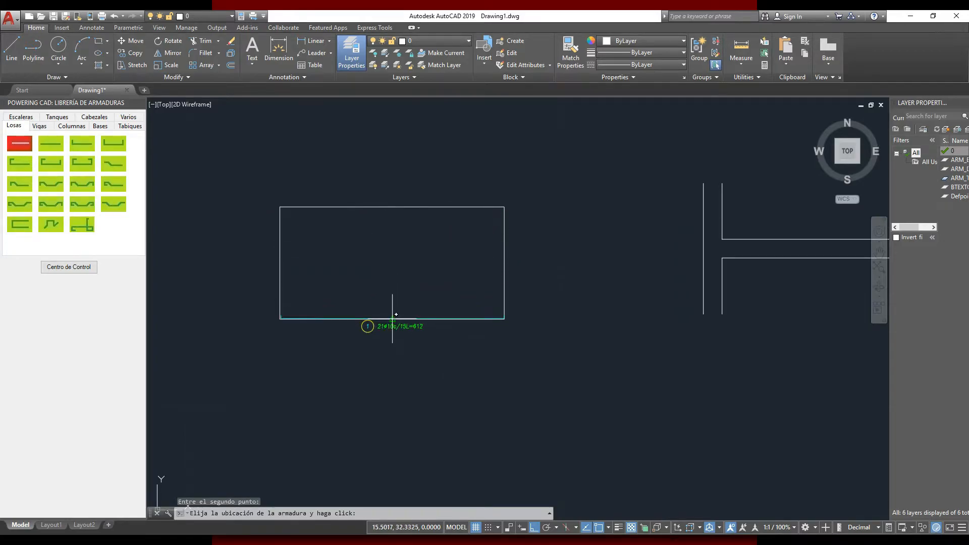
left_click(393, 294)
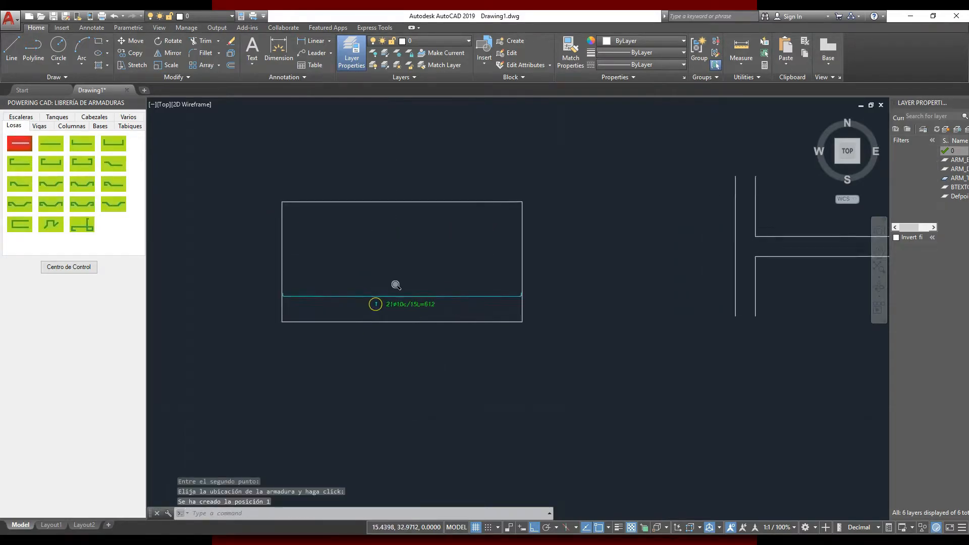
- Examine the placed bar with its position number and label, and the two-span beam layout beside the rectangle
left_click_drag(459, 372, 455, 381)
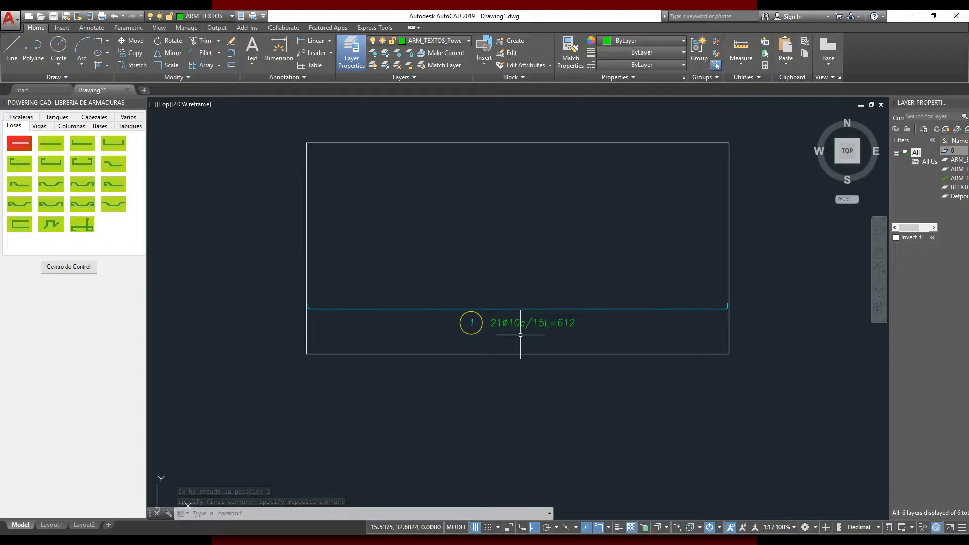
scroll(493, 318, "up", 2)
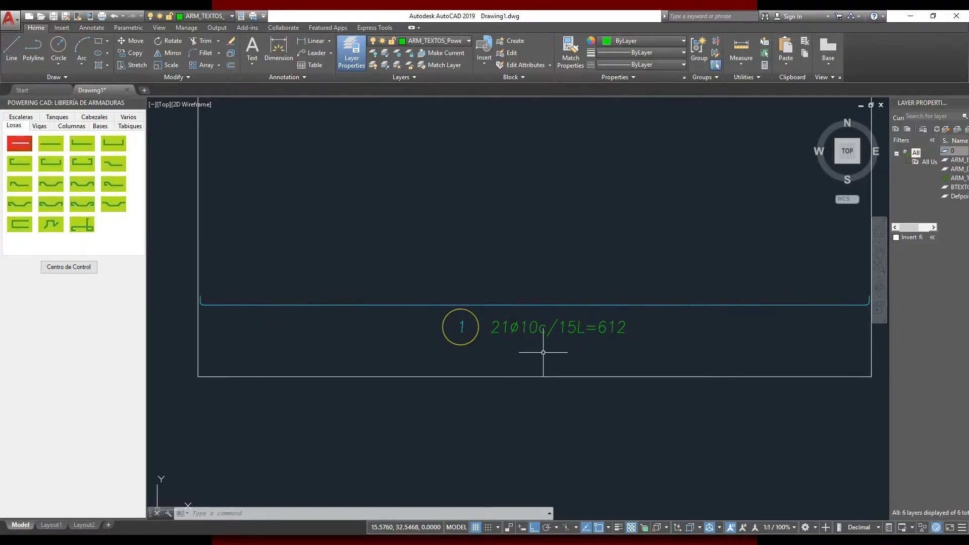
scroll(432, 336, "down", 4)
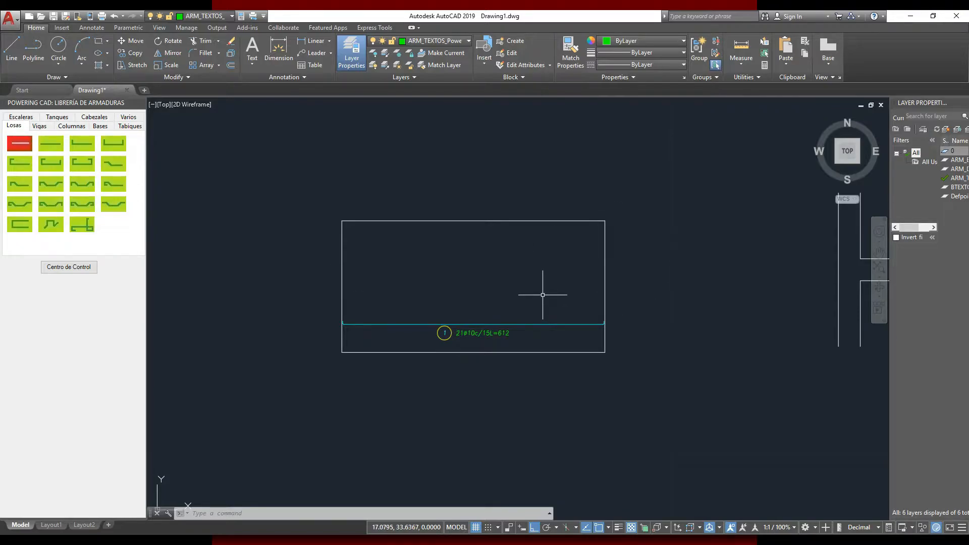
scroll(336, 253, "down", 2)
middle_click_drag(746, 305, 443, 304)
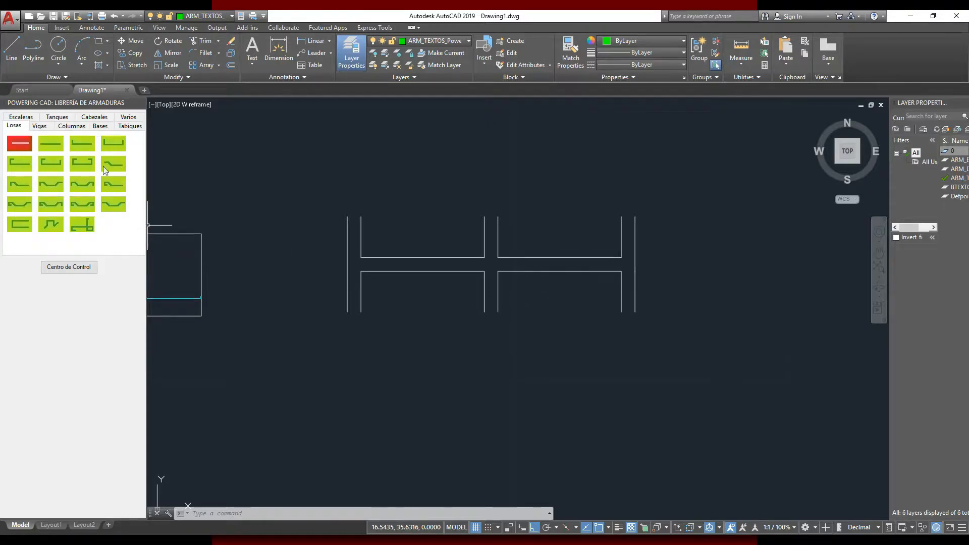
- Start a new slab position for a straight bar with one bent leg, using diameter 16 and a single quantity of 4
left_click(51, 145)
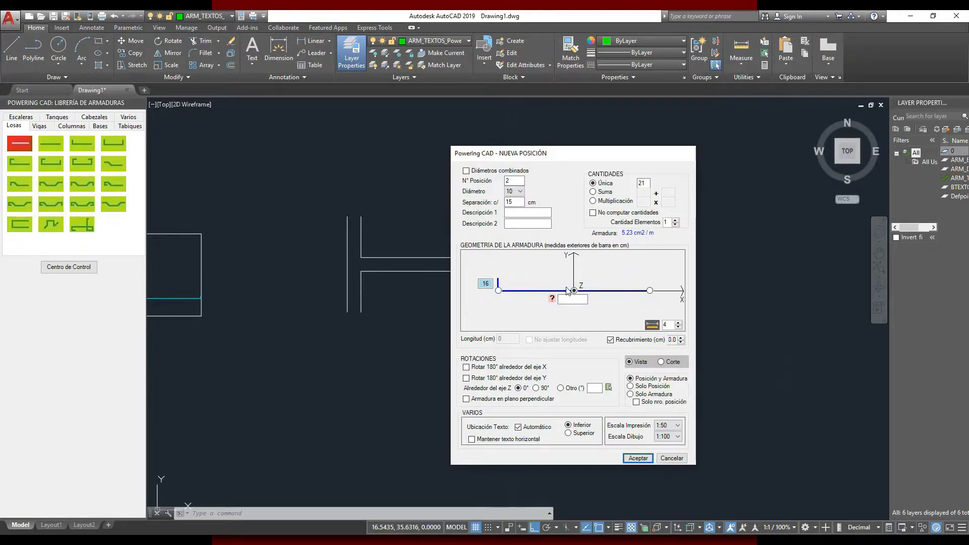
left_click(520, 192)
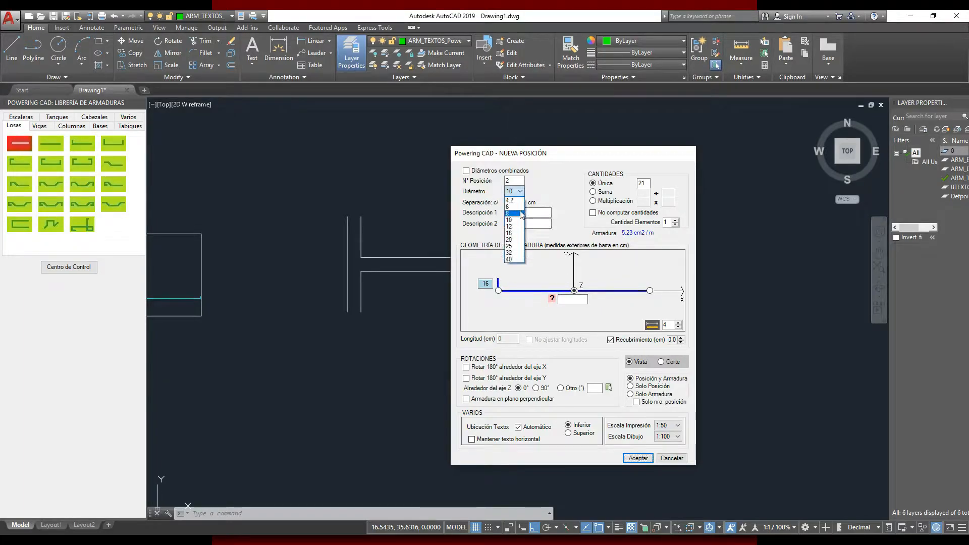
left_click(512, 229)
double_click(639, 184)
type("4")
- Set the bar's straight length to 500 cm and its bent leg to 40 cm
left_click(581, 300)
type("500")
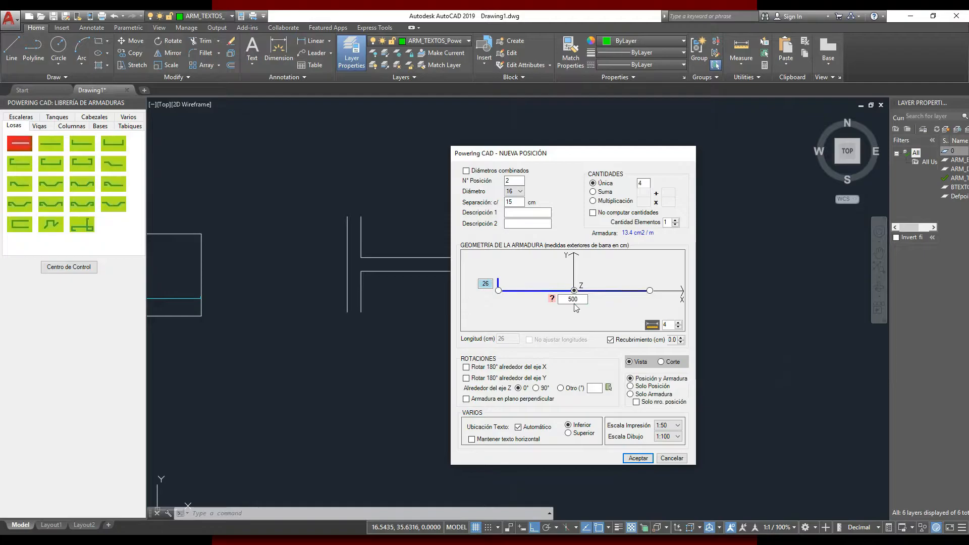
left_click(505, 287)
type("40")
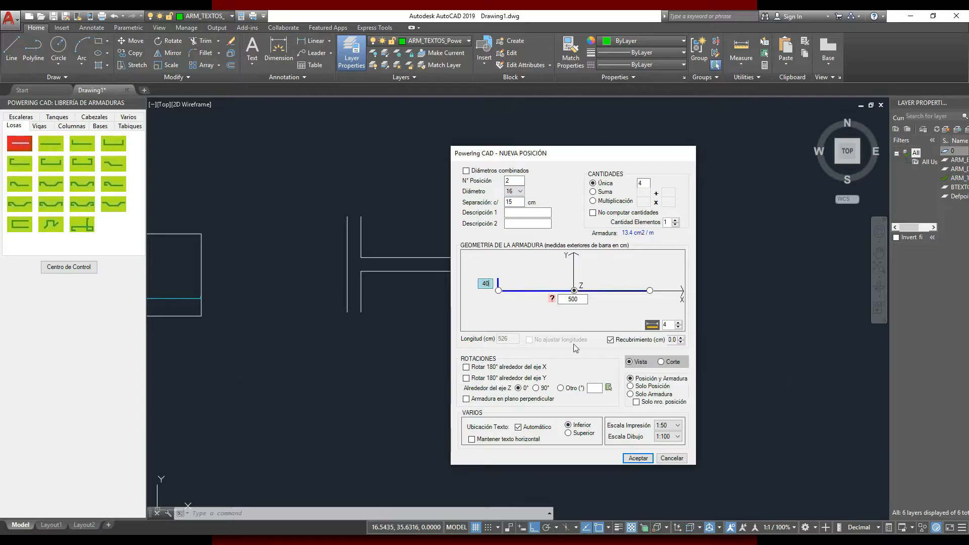
- Accept the new position and place the bar in the beam's first span, just above its lower edge with the bent leg in the outer support
left_click(638, 458)
scroll(419, 318, "up", 3)
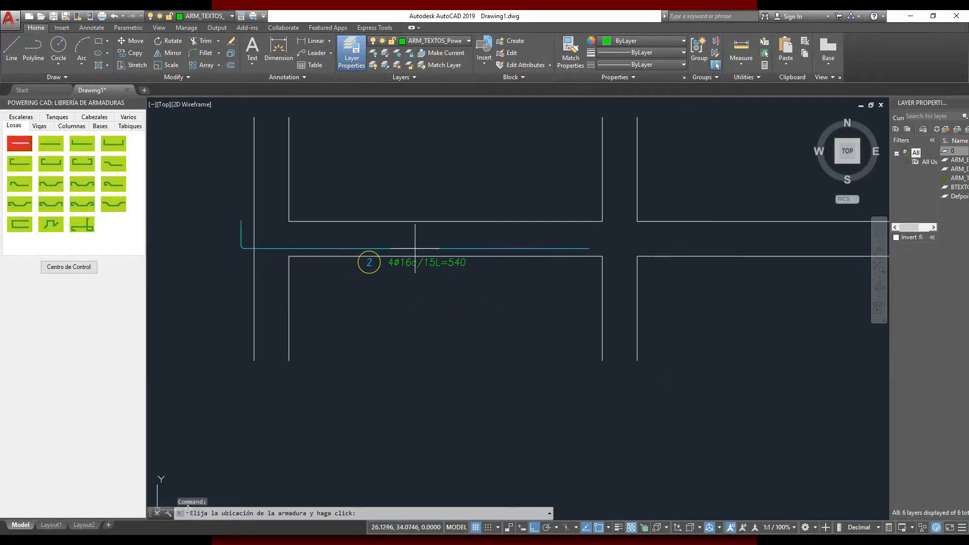
scroll(433, 252, "up", 4)
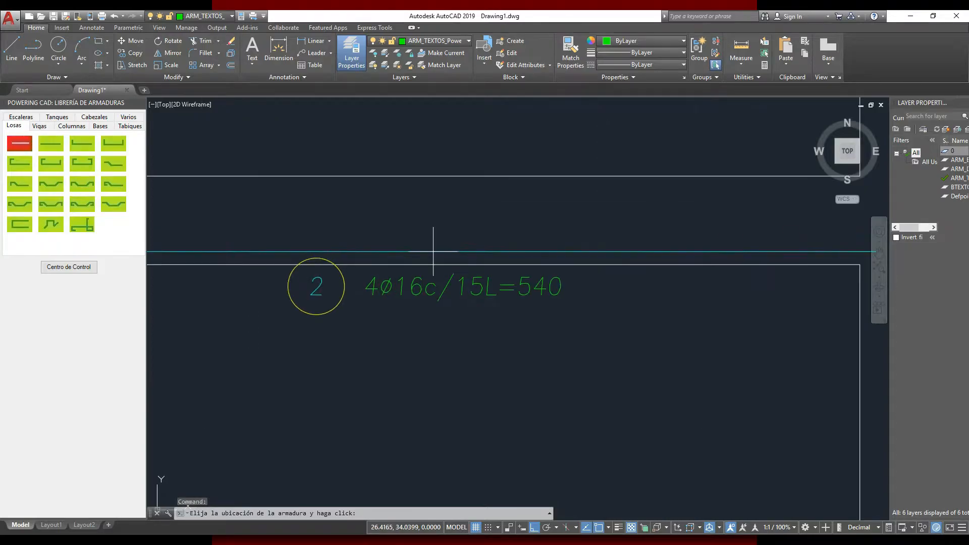
scroll(433, 251, "down", 2)
middle_click_drag(434, 253, 502, 255)
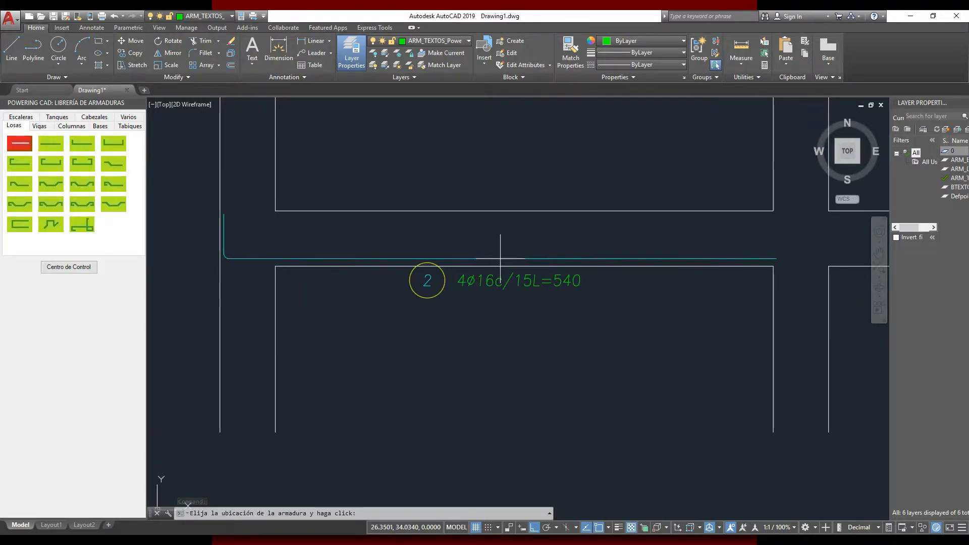
left_click(501, 260)
key("Escape")
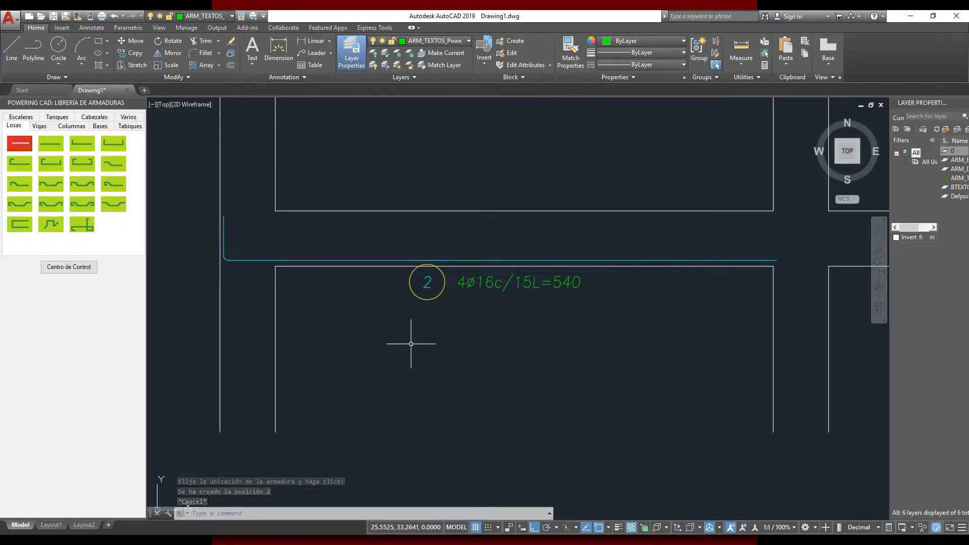
- Examine the placed bar and its label in the beam layout, and the Escaleras bar shapes in the reinforcement library
scroll(411, 344, "down", 2)
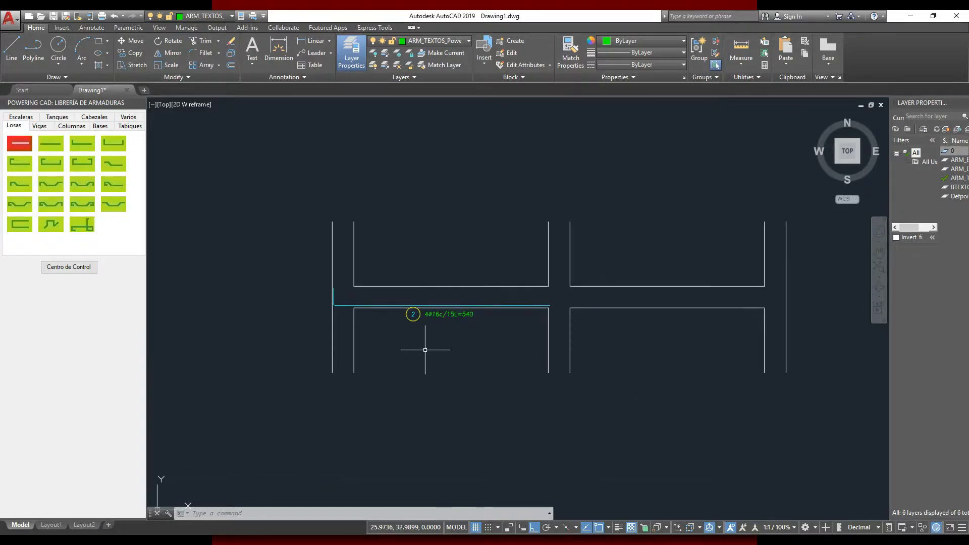
scroll(467, 356, "down", 2)
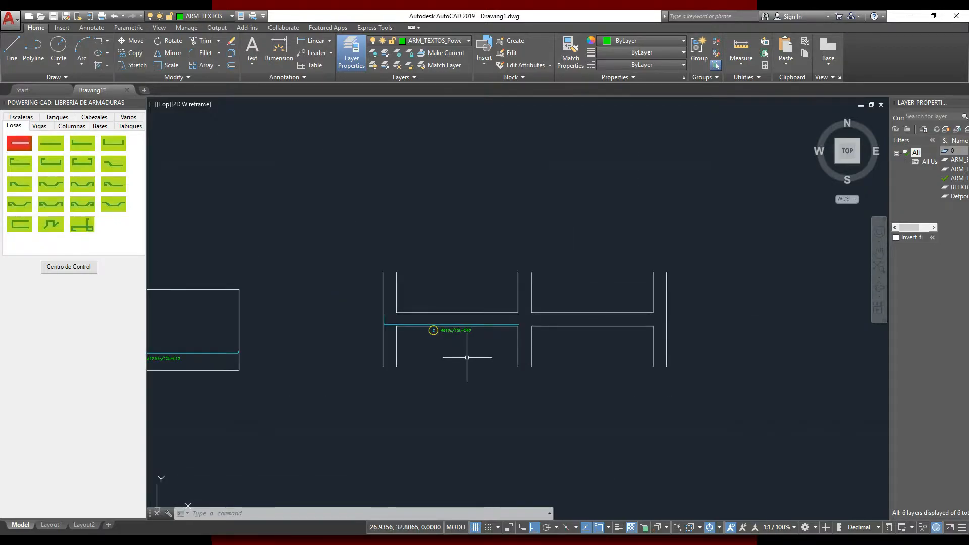
scroll(417, 335, "up", 4)
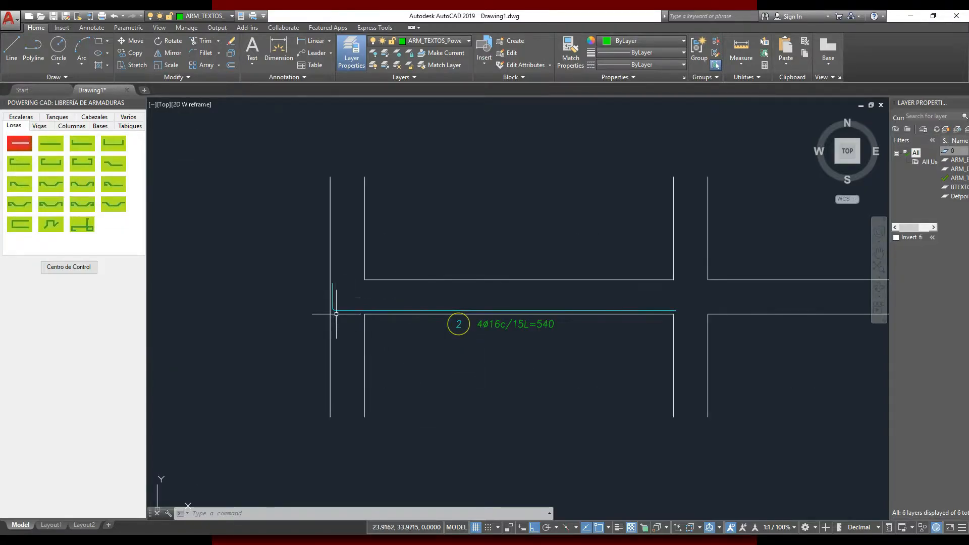
middle_click_drag(517, 376, 411, 329)
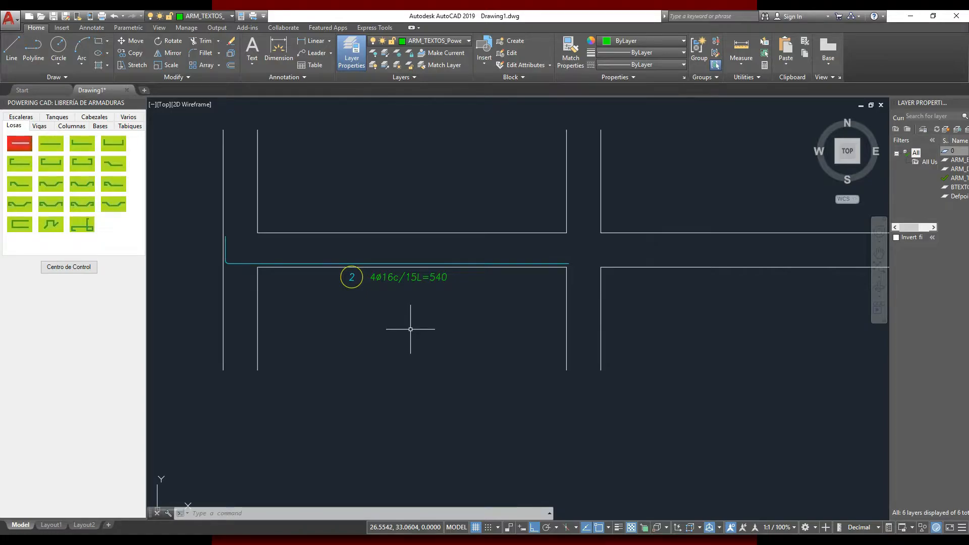
scroll(392, 328, "down", 5)
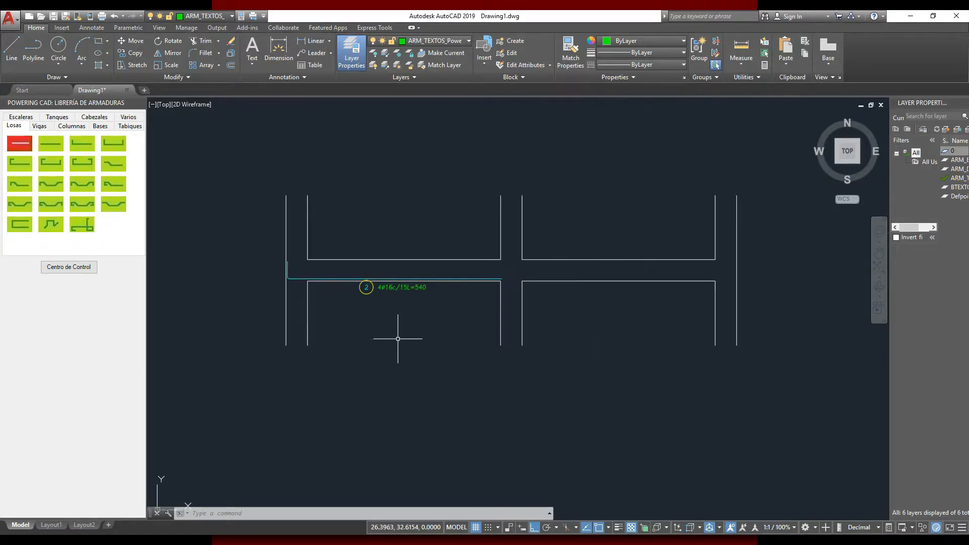
middle_click_drag(405, 340, 530, 312)
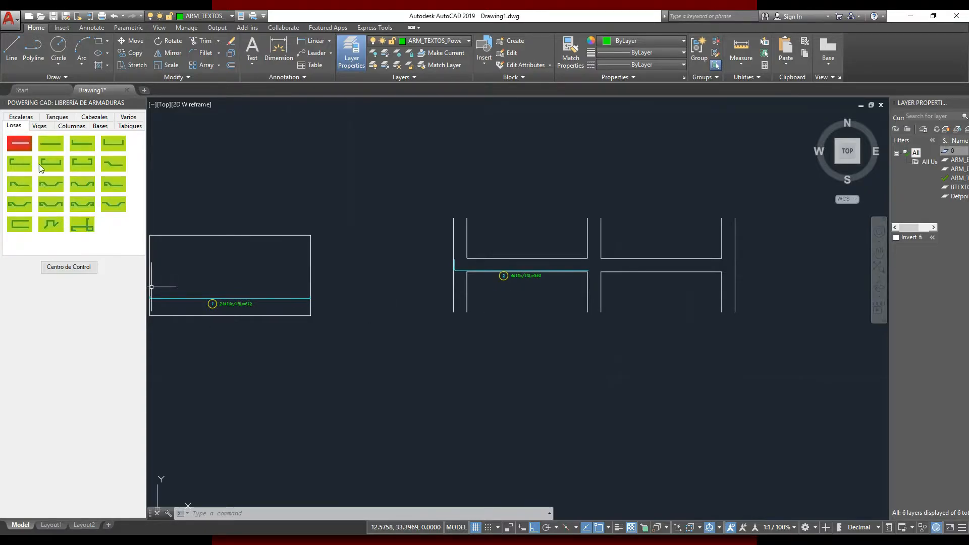
left_click(21, 117)
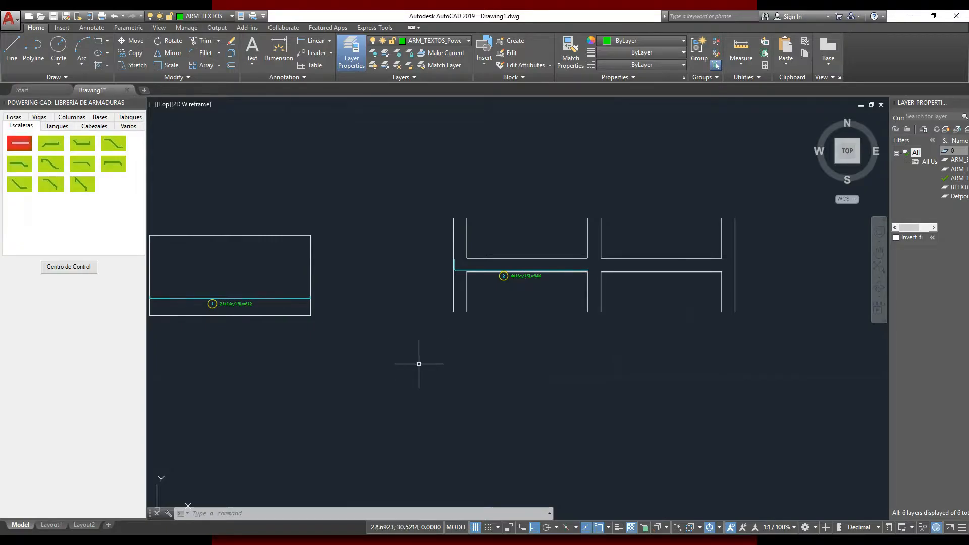
middle_click_drag(355, 350, 463, 336)
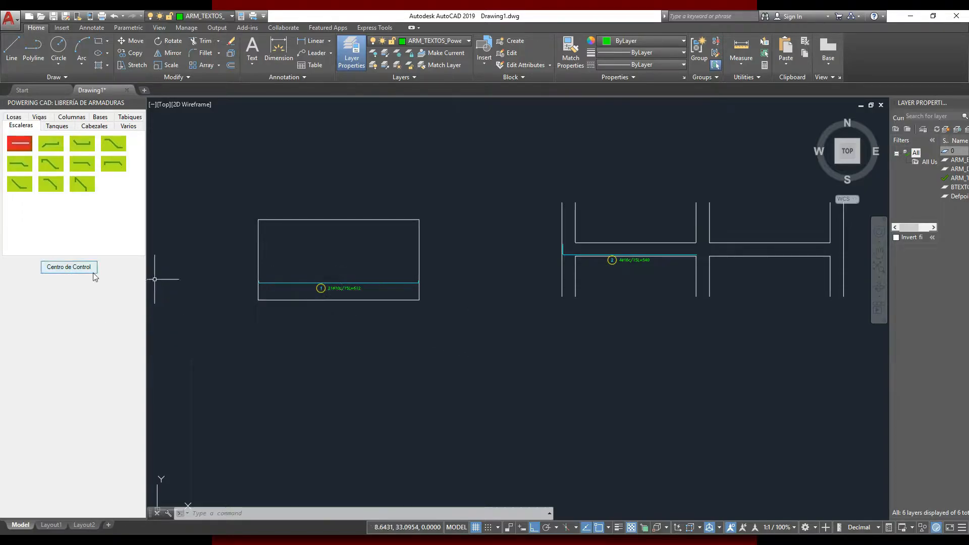
middle_click_drag(421, 373, 365, 358)
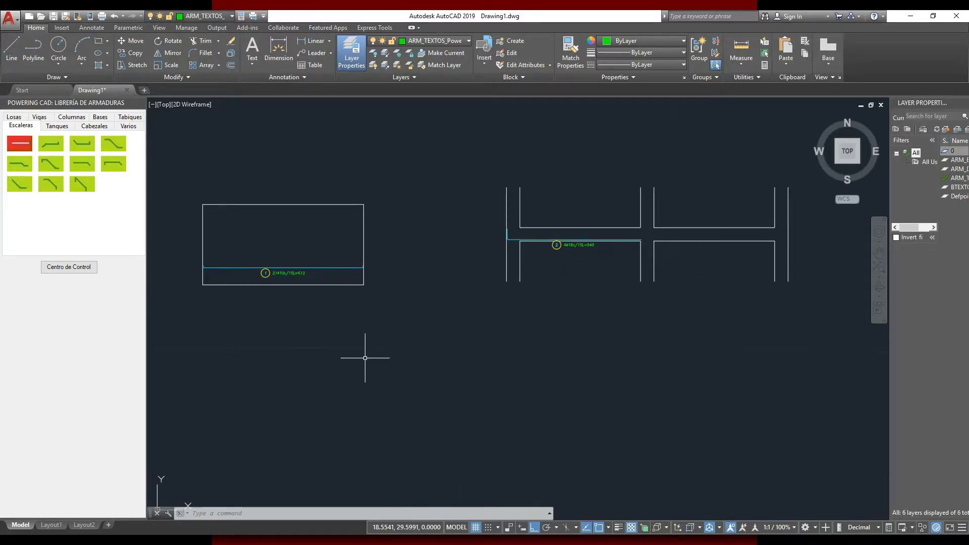
middle_click_drag(365, 358, 404, 289)
scroll(379, 290, "down", 5)
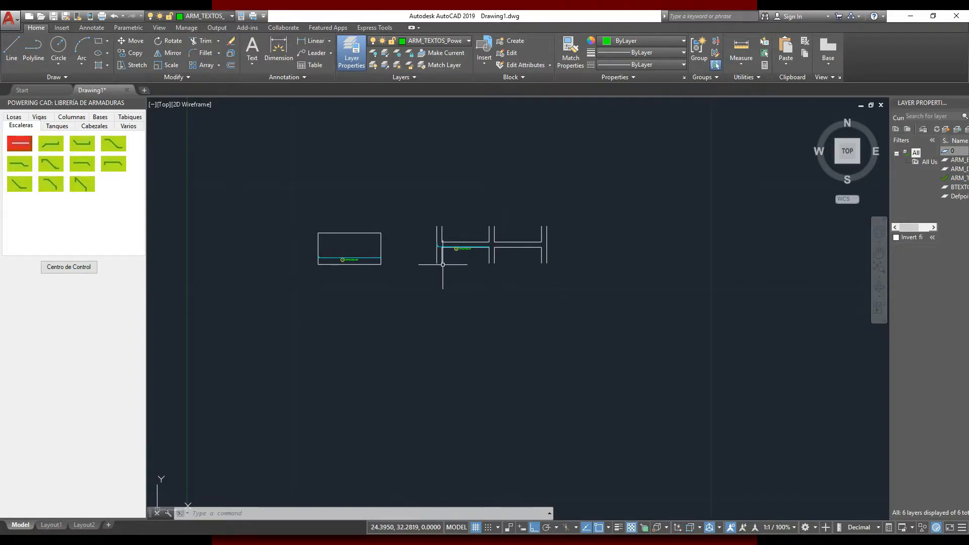
middle_click_drag(554, 292, 435, 274)
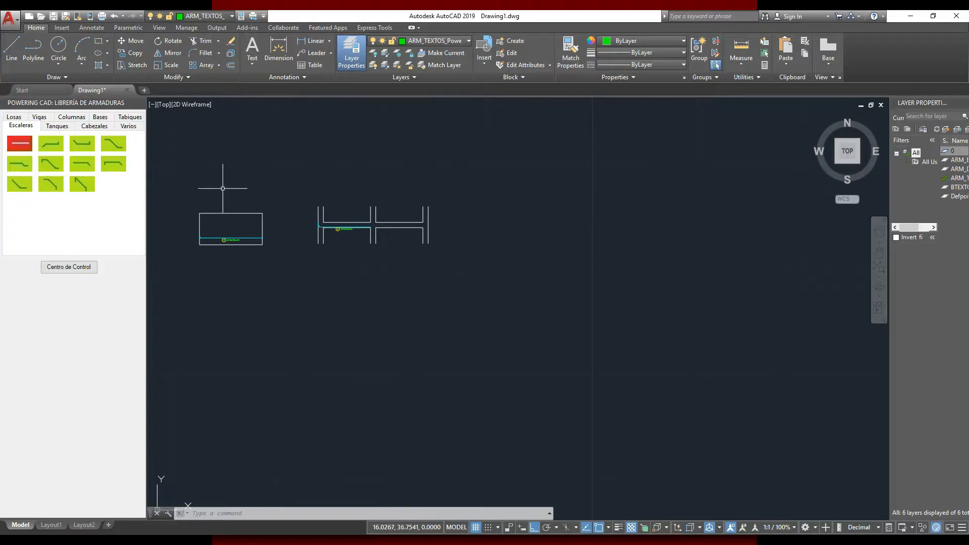
right_click(443, 199)
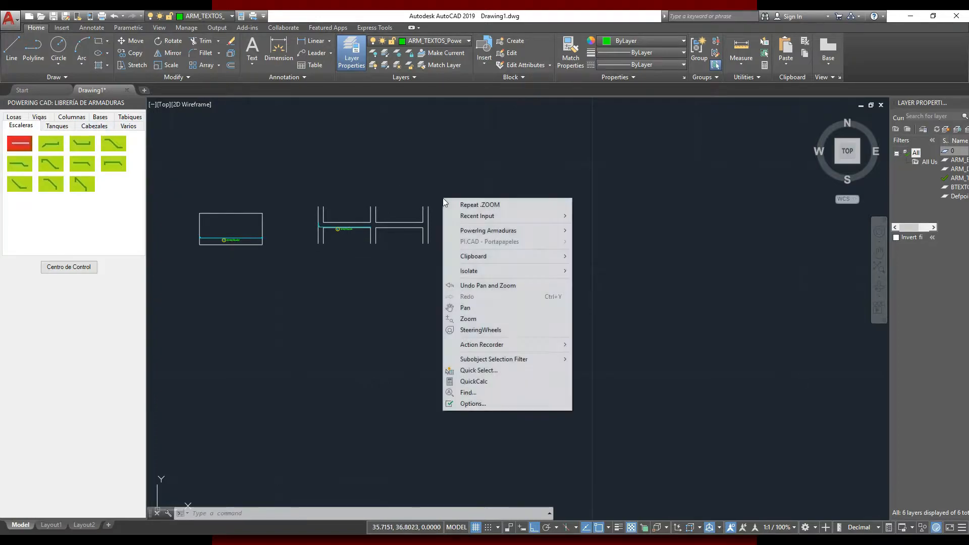
mouse_move(540, 230)
mouse_move(649, 232)
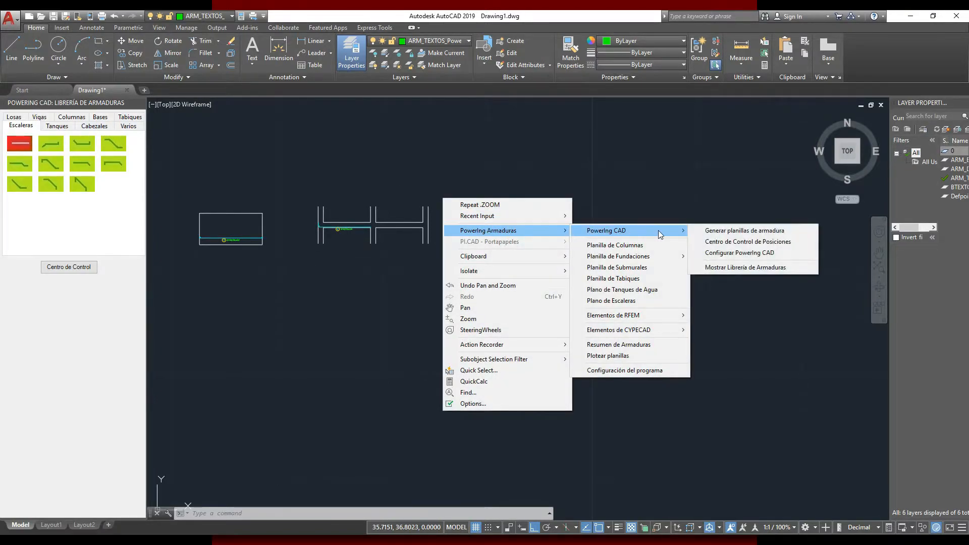
left_click(719, 231)
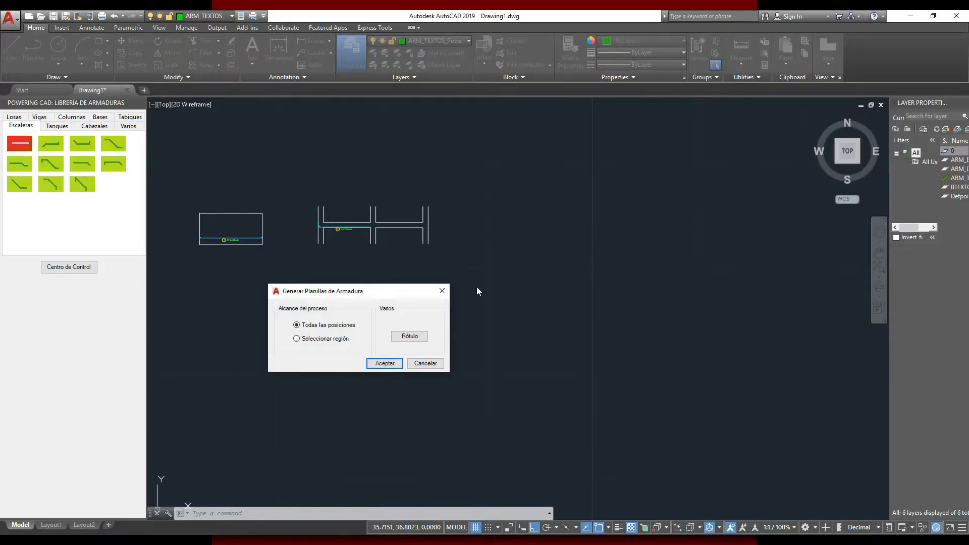
left_click(425, 364)
- Save the drawing to the desktop as ejemplo.dwg, replacing the existing file
left_click(11, 25)
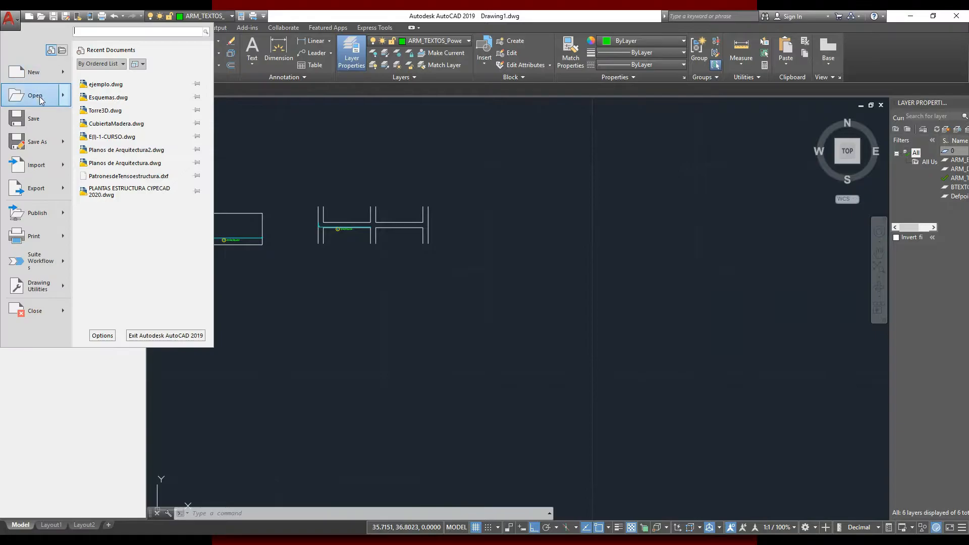
left_click(33, 141)
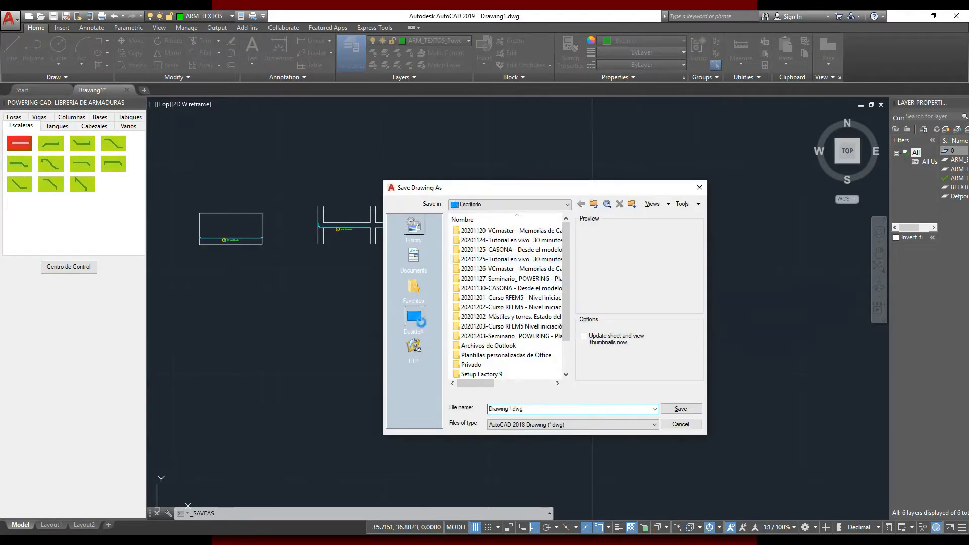
left_click(422, 322)
type("e")
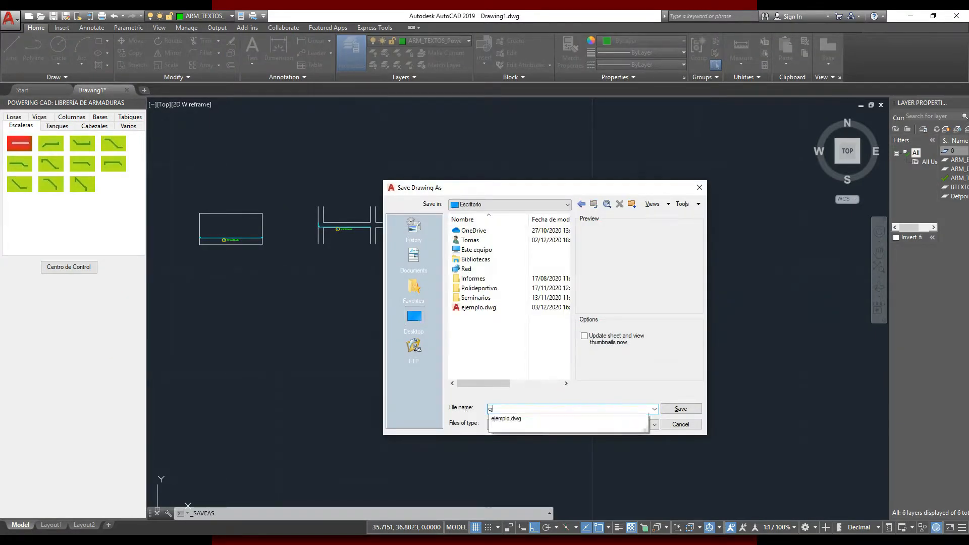
type("j")
left_click(479, 307)
left_click(681, 409)
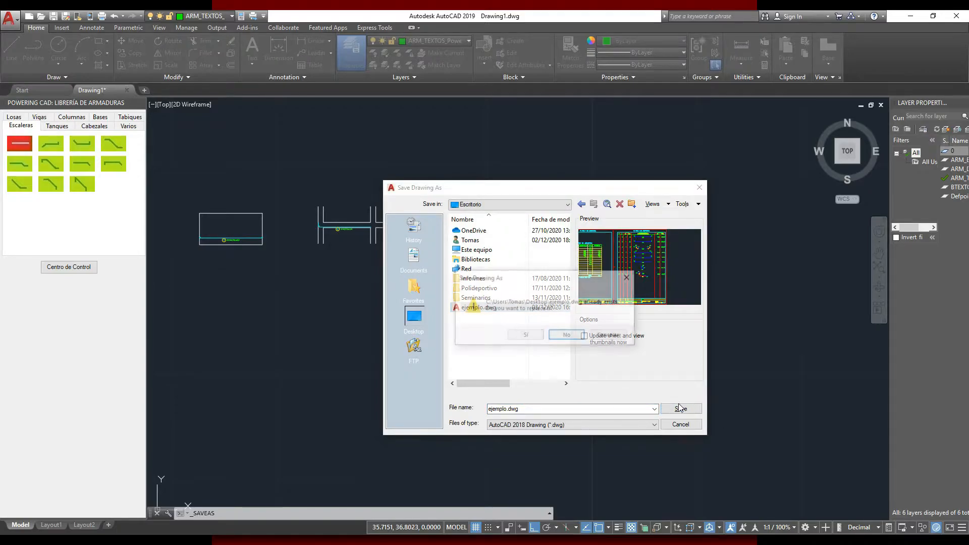
left_click(527, 336)
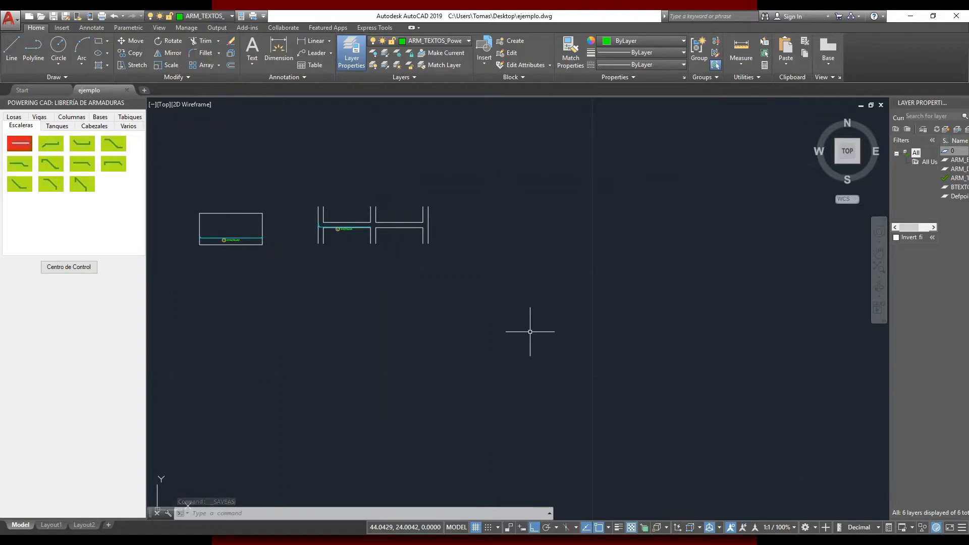
- Start the PowerIng CAD reinforcement schedule generation and open its title block data
right_click(477, 222)
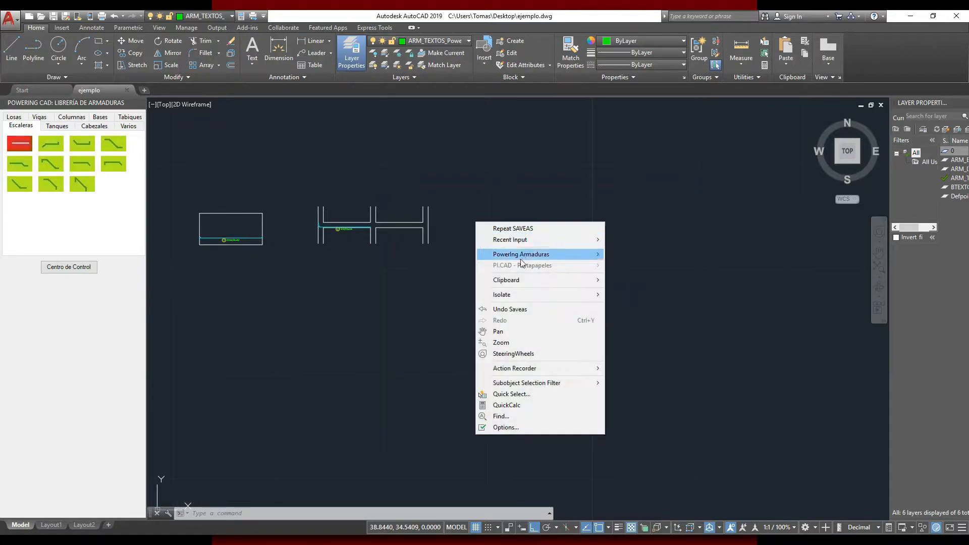
mouse_move(575, 255)
mouse_move(707, 271)
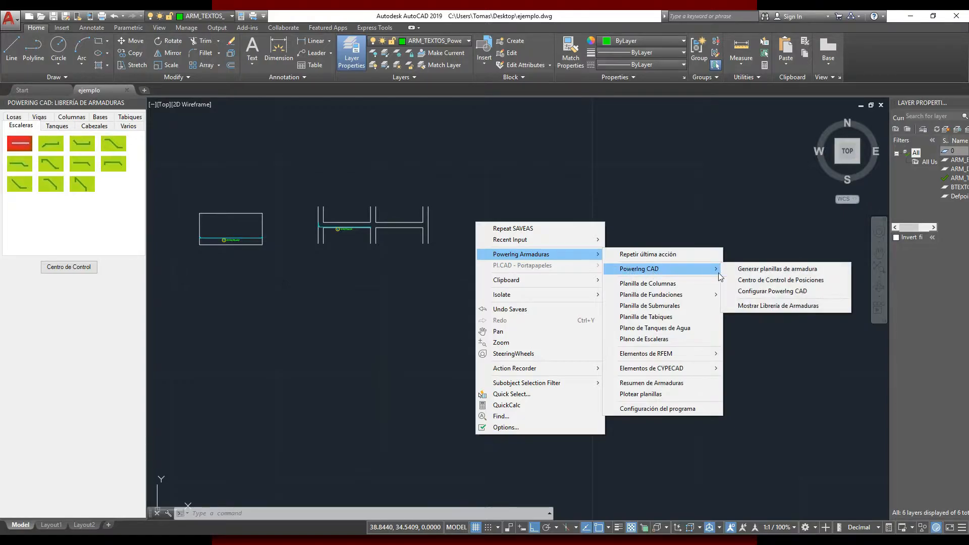
left_click(749, 273)
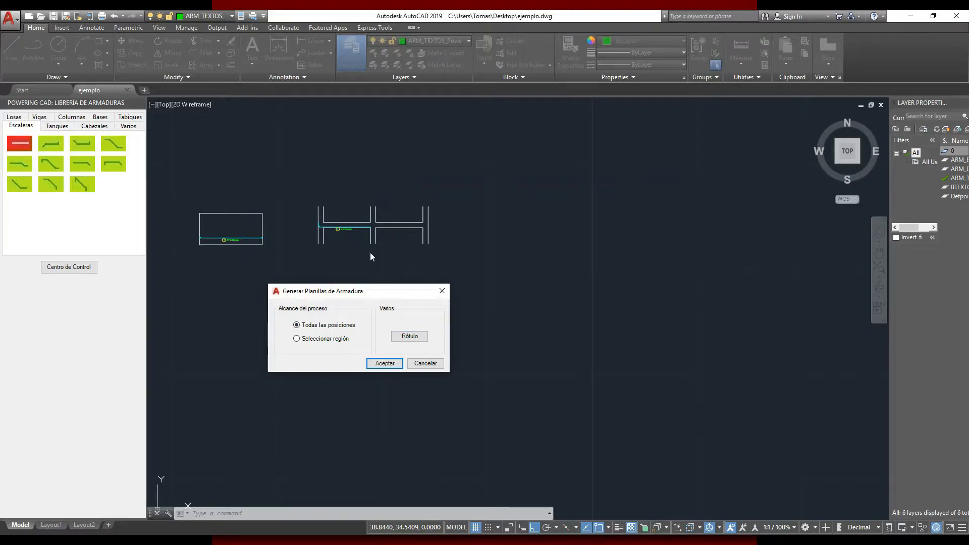
left_click(408, 339)
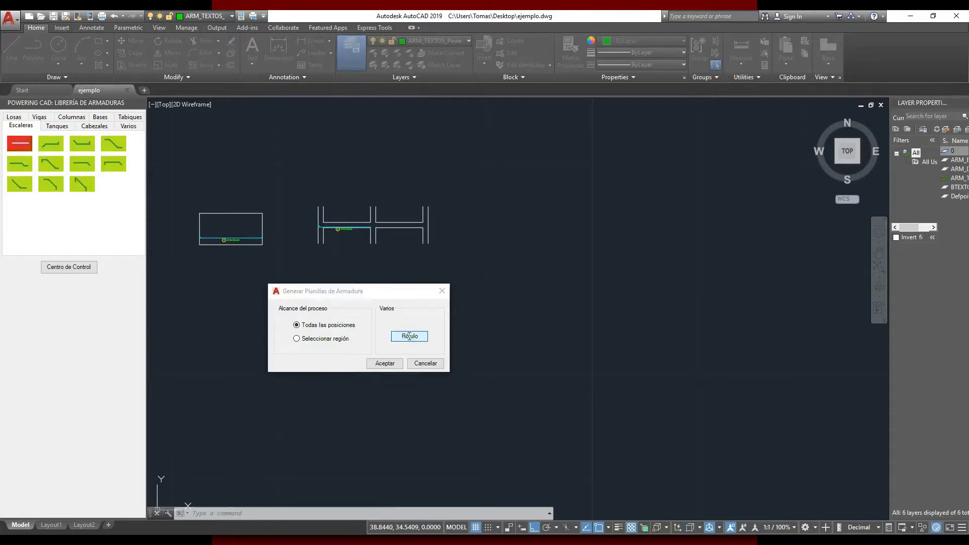
- Review the customization options for the schedule's upper logo and lower title block, and close them without choosing any blocks
left_click(389, 391)
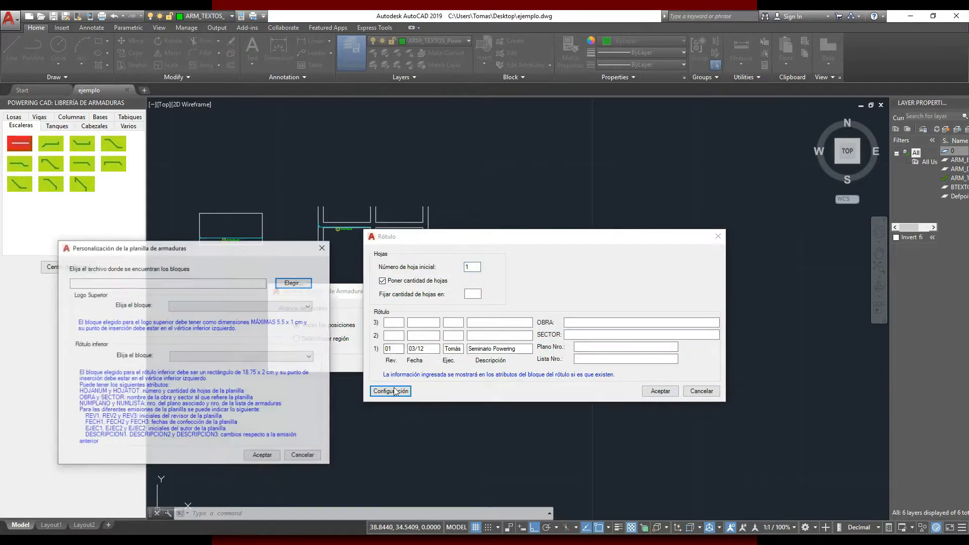
left_click_drag(248, 251, 279, 239)
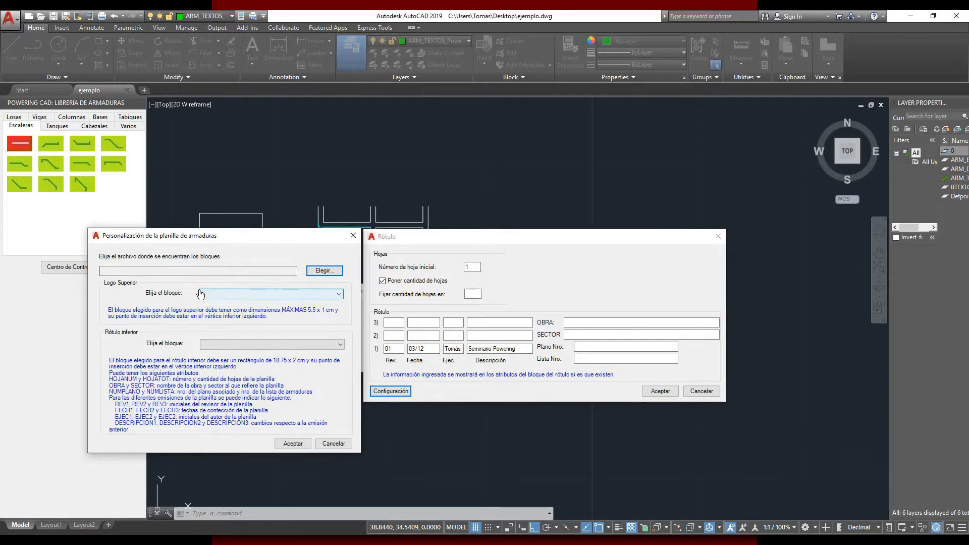
left_click(353, 236)
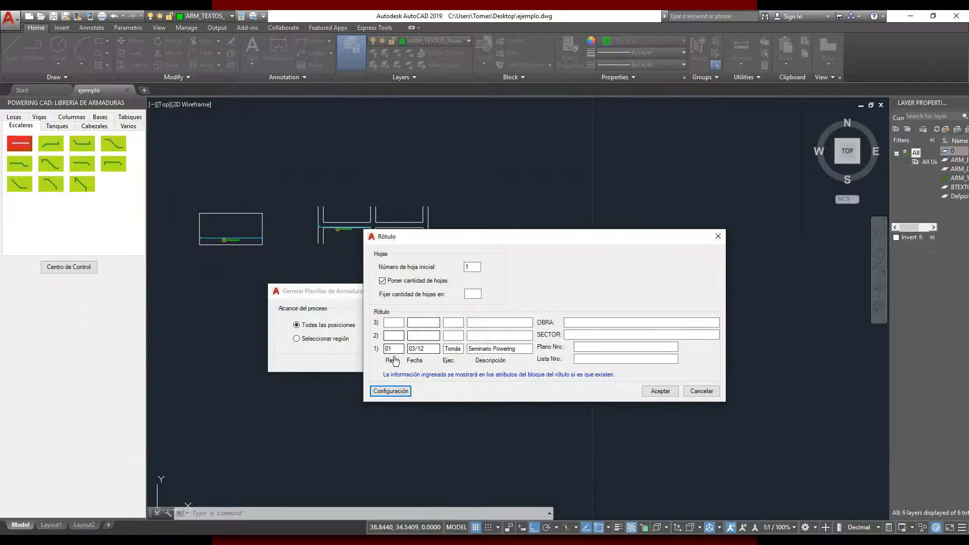
- Accept the title block data and generate the reinforcement schedules for all positions
left_click(661, 391)
left_click(393, 364)
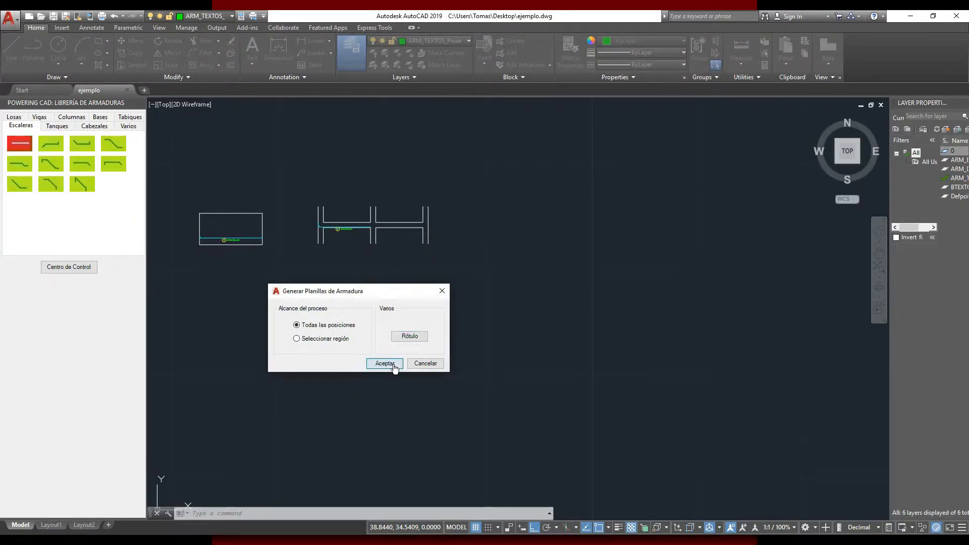
- Place the upper-left corner of the generated schedule strip in the empty area beside the beam elevation
left_click(431, 357)
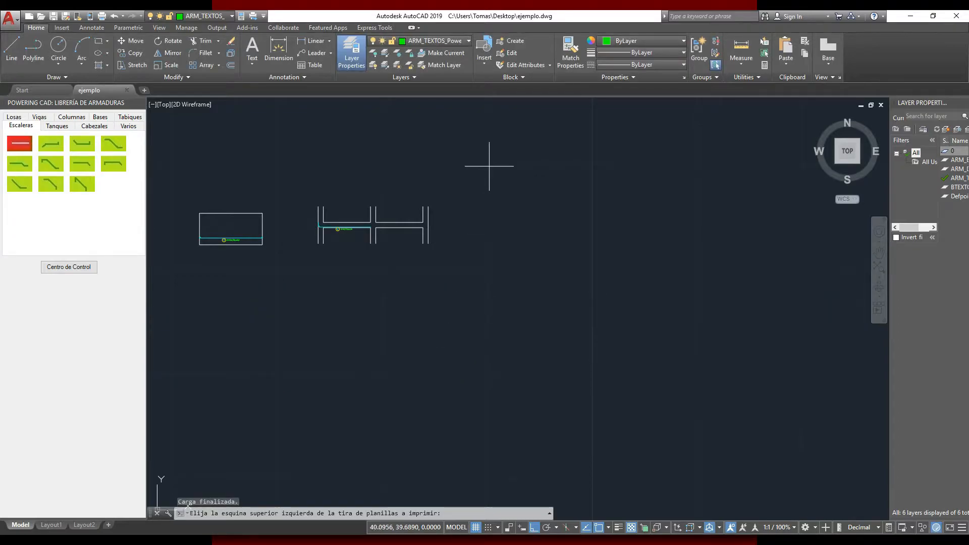
left_click(490, 160)
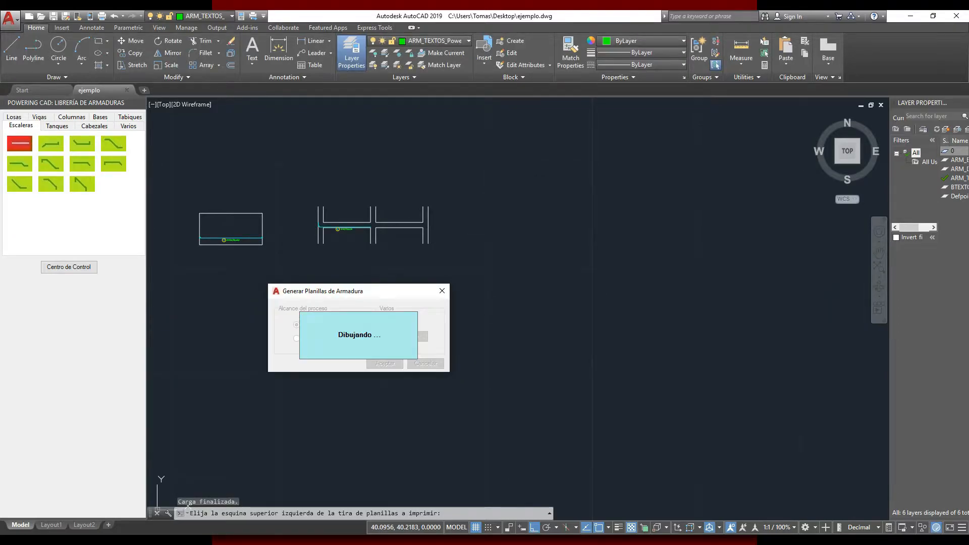
left_click(392, 357)
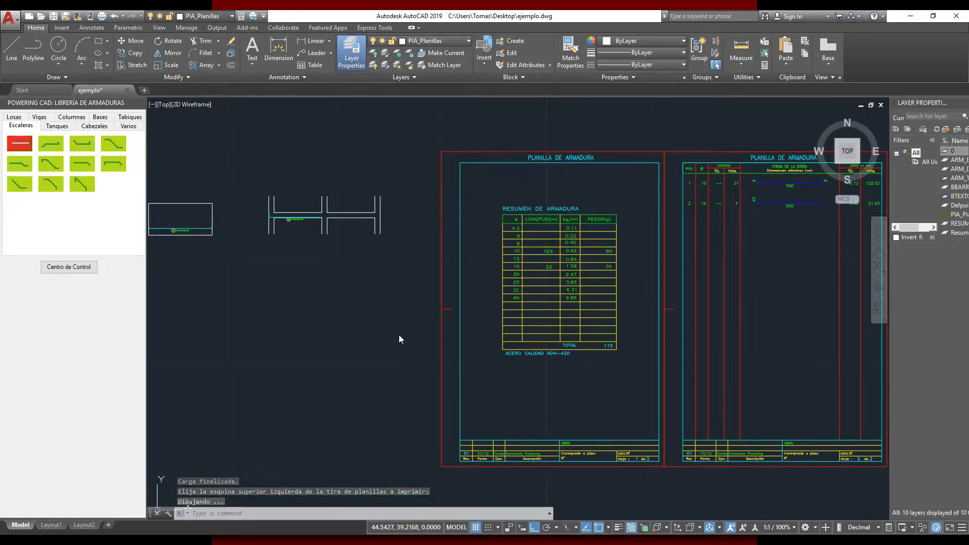
- Examine the reinforcement summary table on the first schedule sheet, including lengths and weights per bar diameter
scroll(447, 318, "down", 2)
scroll(484, 244, "up", 2)
left_click(445, 223)
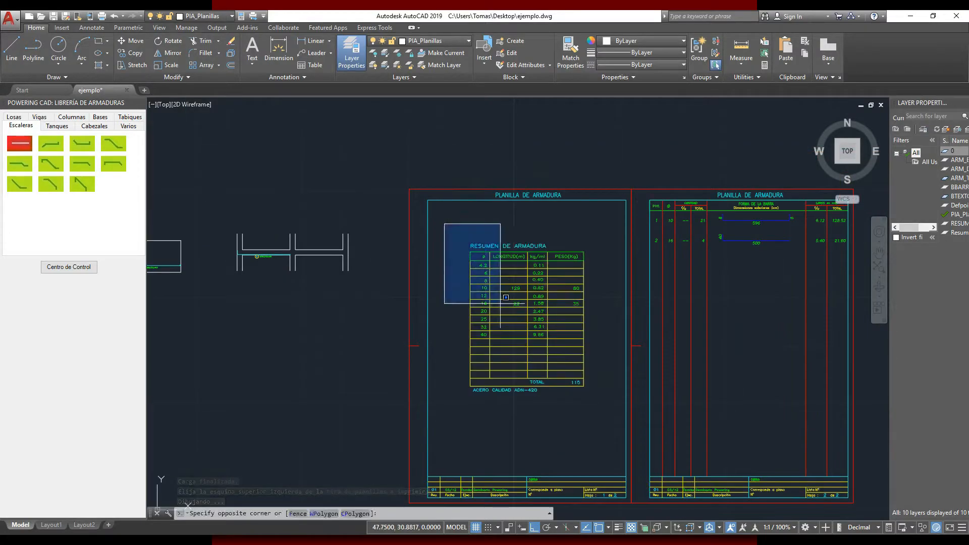
key("Escape")
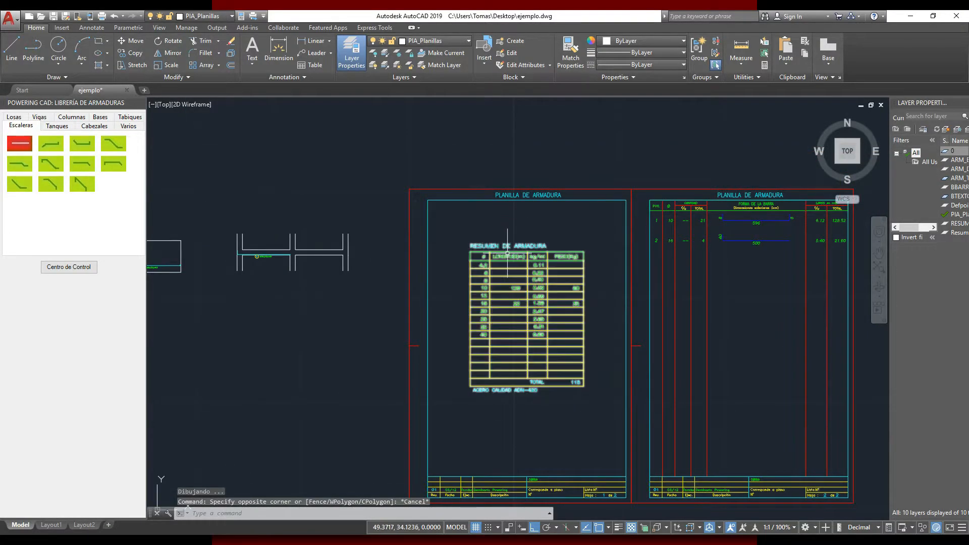
scroll(555, 344, "up", 2)
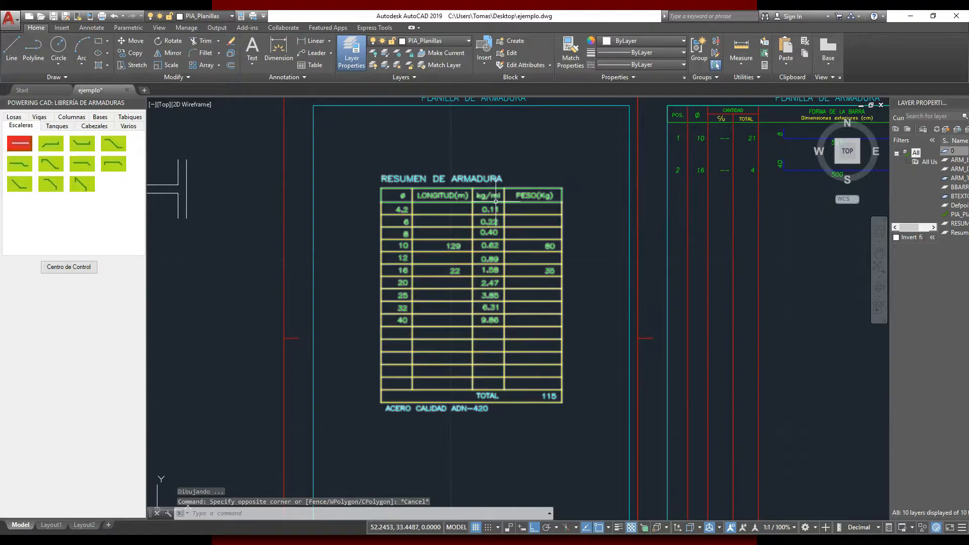
middle_click_drag(602, 282, 551, 265)
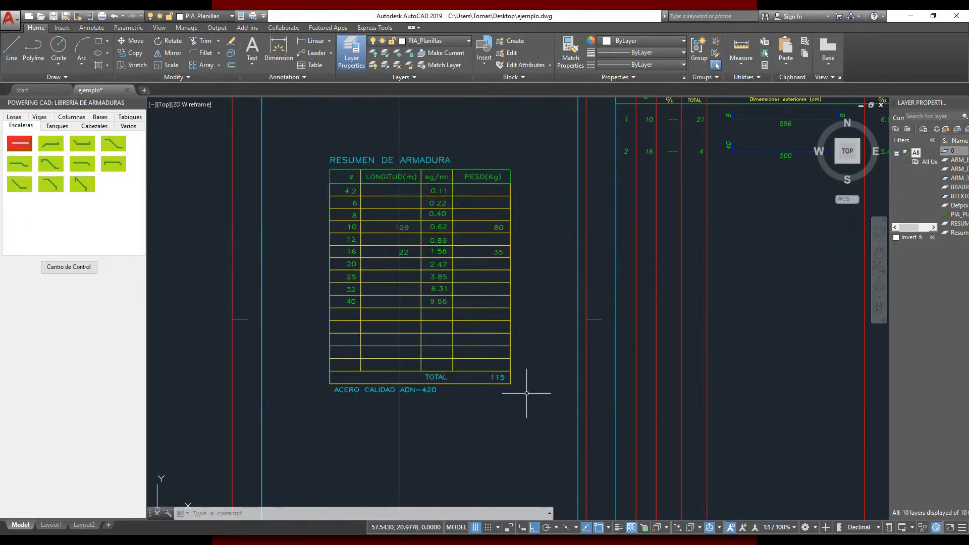
scroll(526, 387, "down", 4)
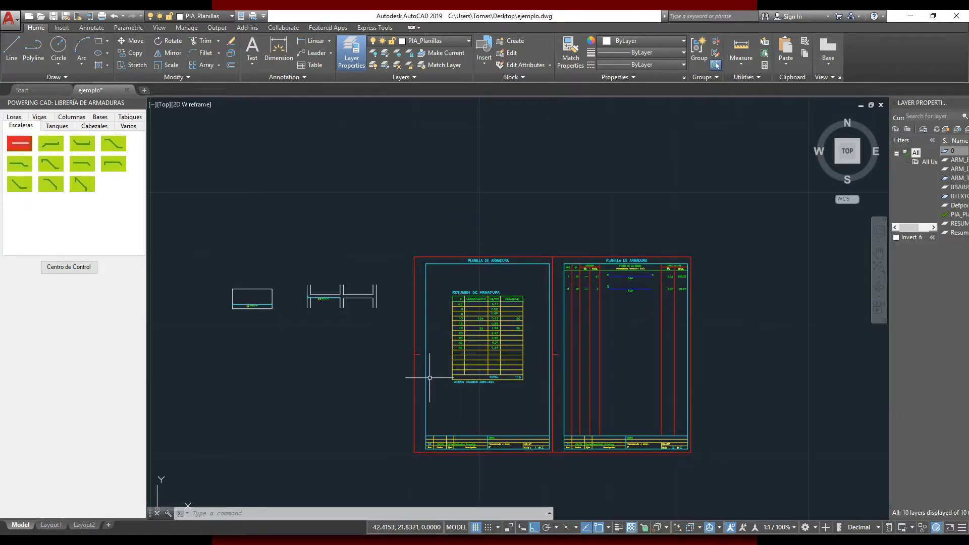
- Examine the second schedule sheet, checking the total quantity and unit length of position 1
scroll(703, 318, "up", 4)
middle_click_drag(599, 325, 498, 311)
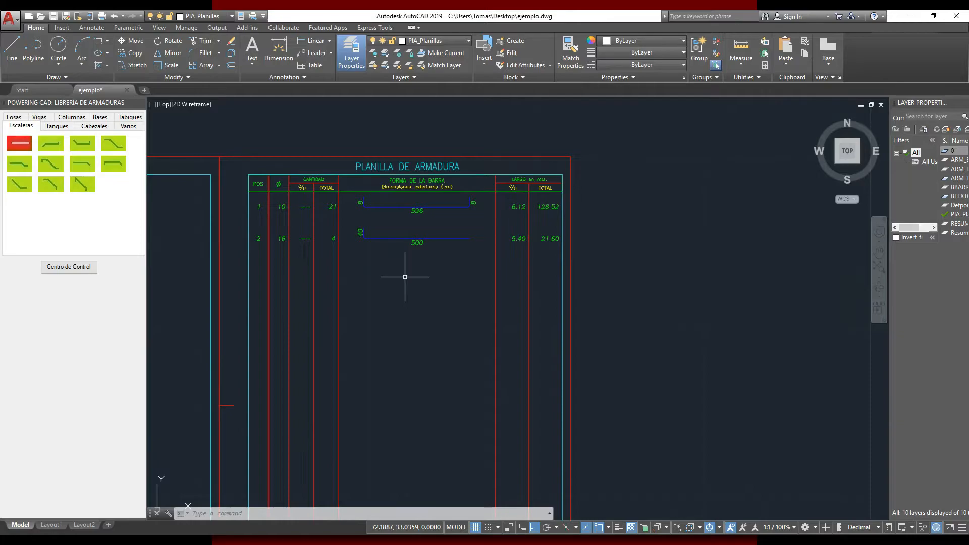
scroll(385, 190, "down", 2)
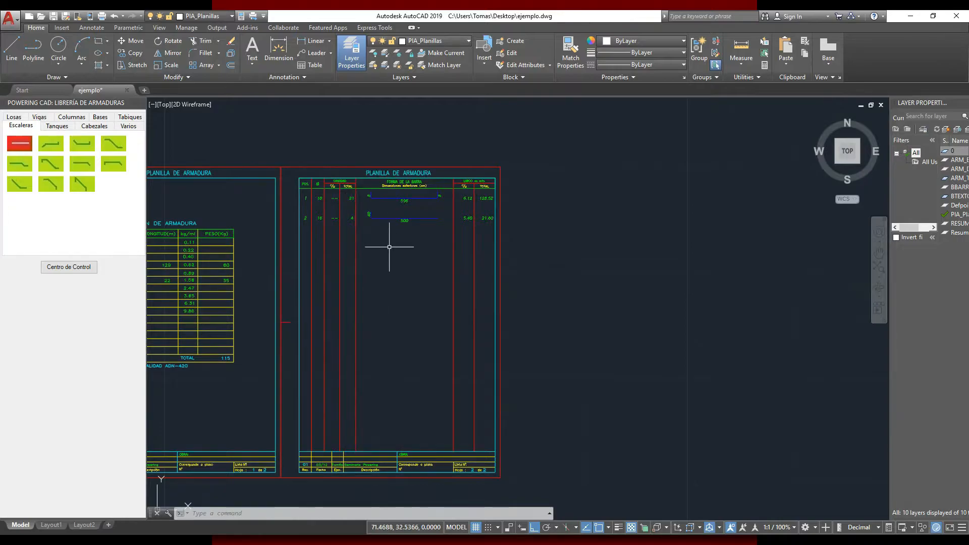
middle_click_drag(397, 244, 530, 228)
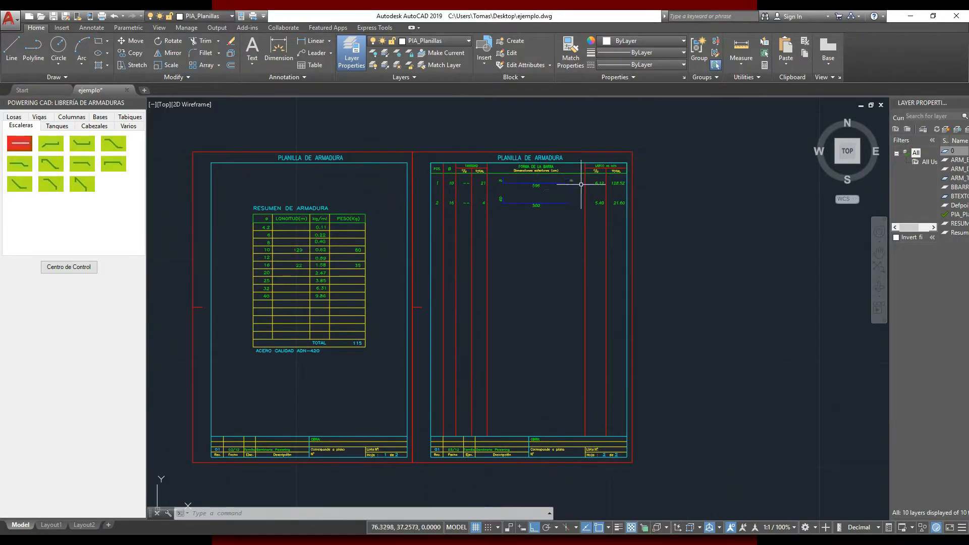
scroll(563, 187, "up", 4)
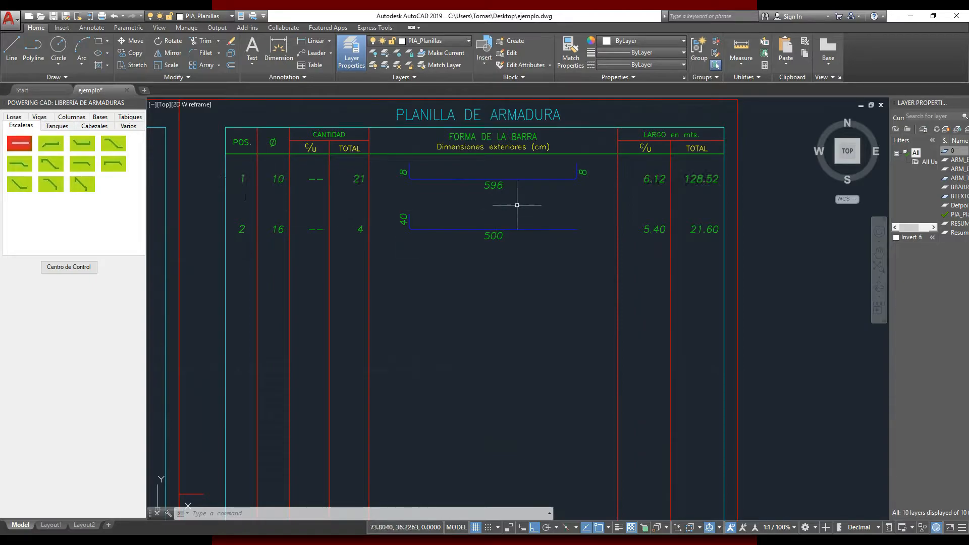
middle_click_drag(520, 199, 488, 216)
left_click(309, 178)
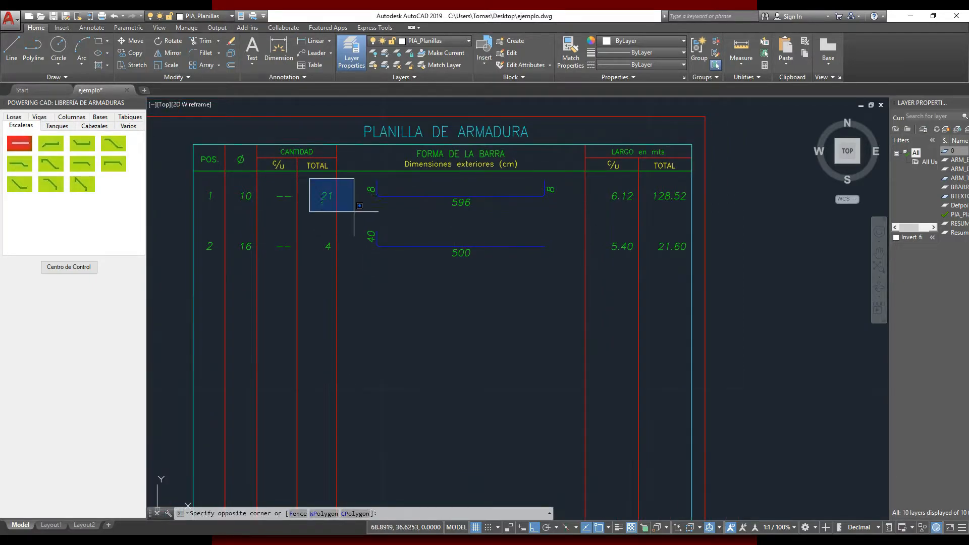
key("Escape")
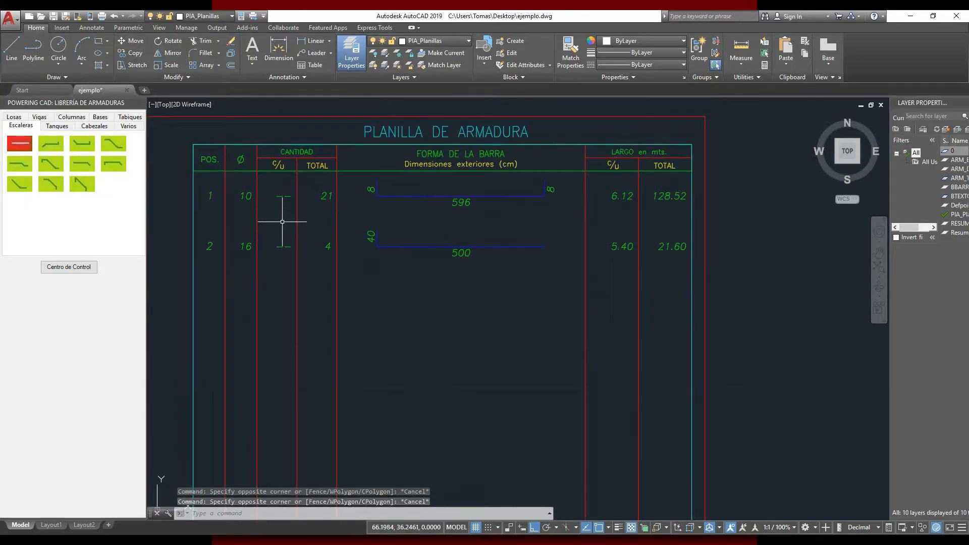
left_click(603, 186)
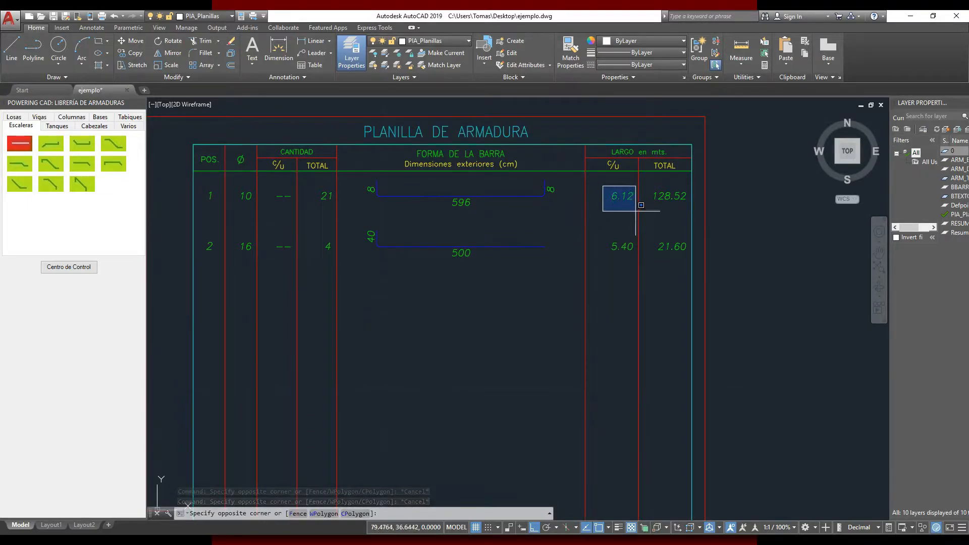
key("Escape")
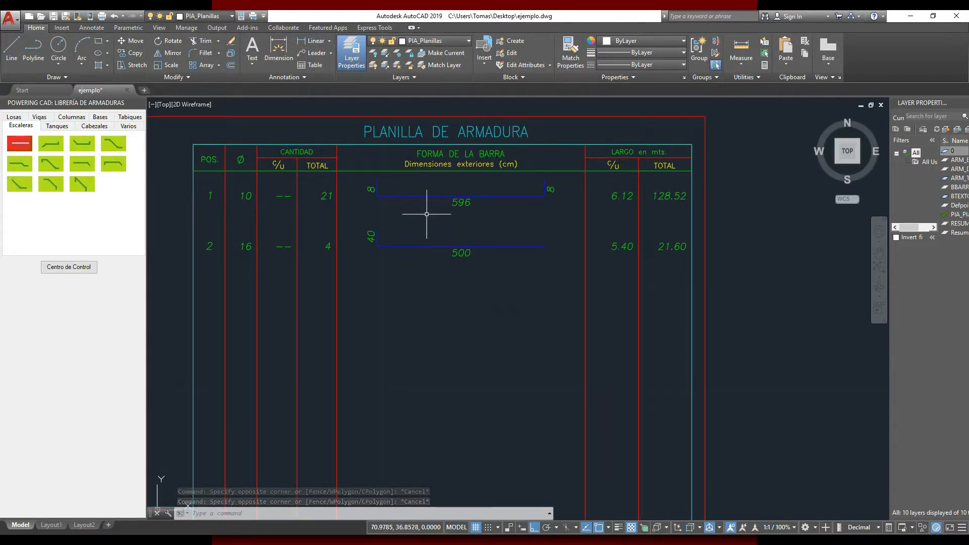
- Inspect the bar shapes and exterior dimensions of both positions and the total quantity of position 2
middle_click_drag(476, 223, 493, 244)
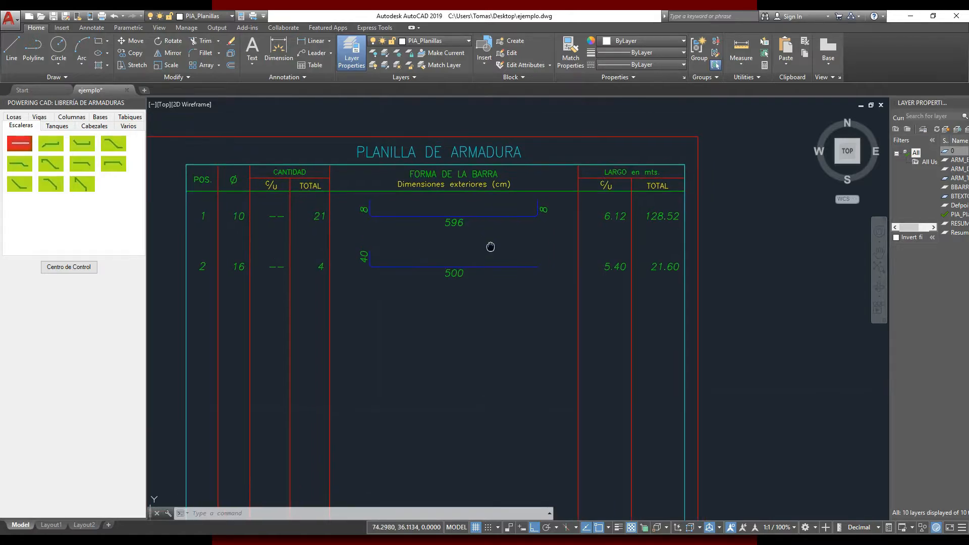
scroll(390, 199, "up", 2)
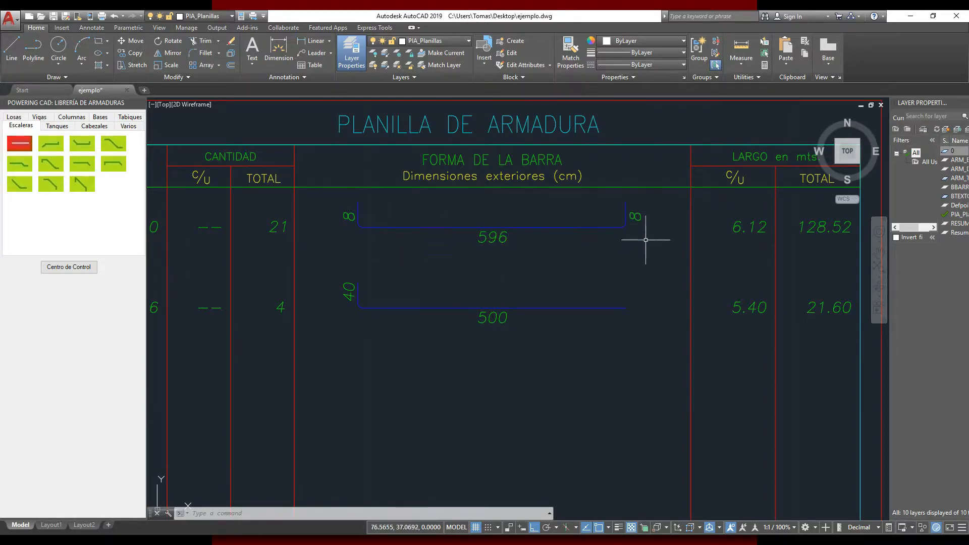
scroll(548, 239, "down", 2)
middle_click_drag(559, 260, 559, 243)
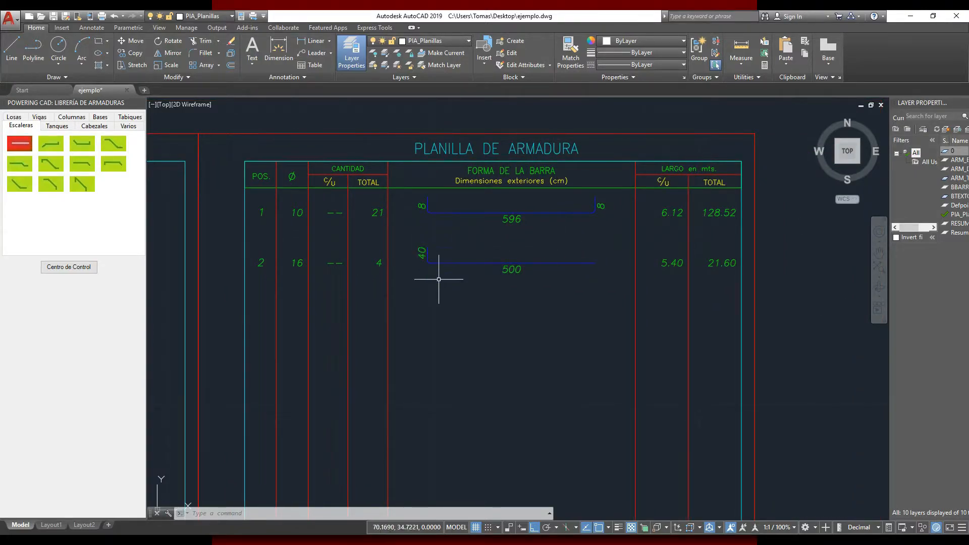
left_click(377, 268)
key("Escape")
left_click(380, 257)
key("Escape")
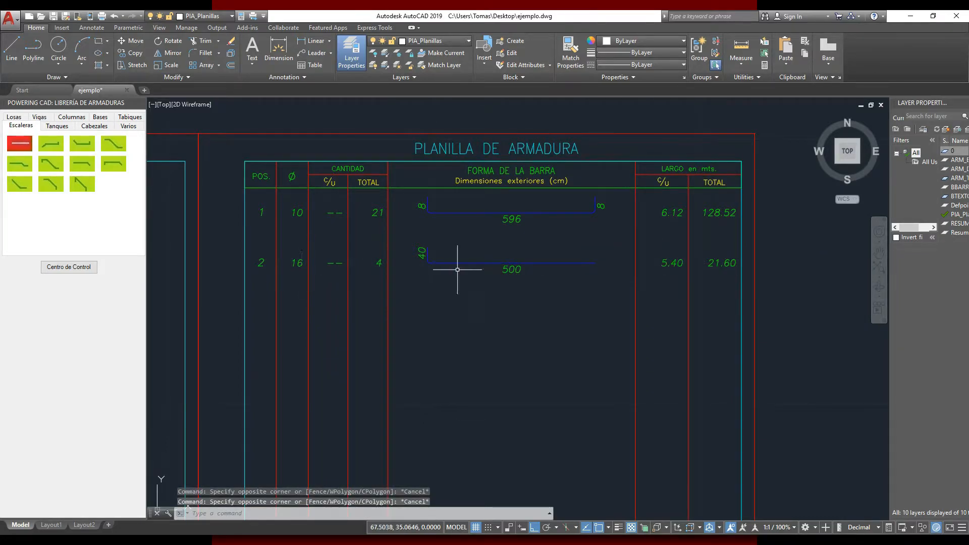
- Look over both schedule sheets as a whole, together with the source drawings beside them
scroll(573, 281, "down", 4)
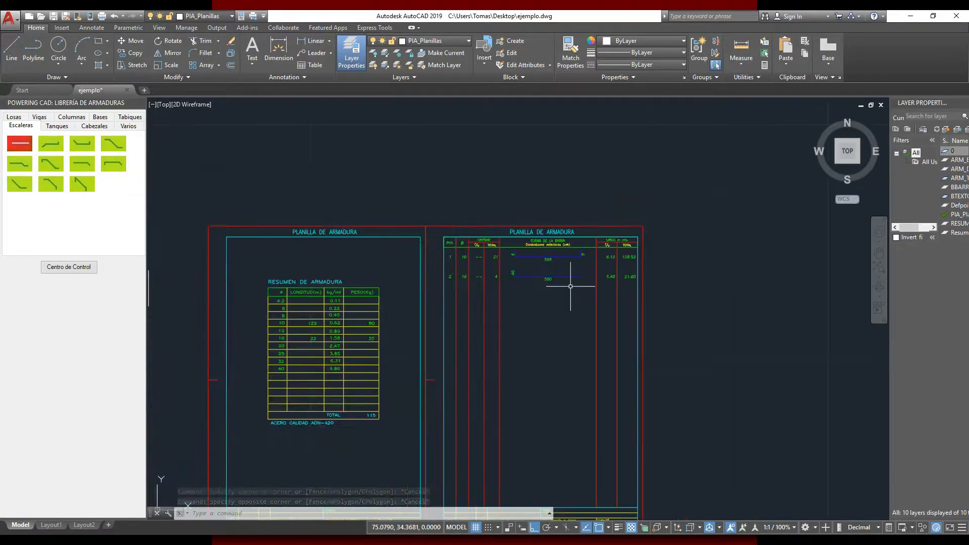
middle_click_drag(531, 372, 558, 286)
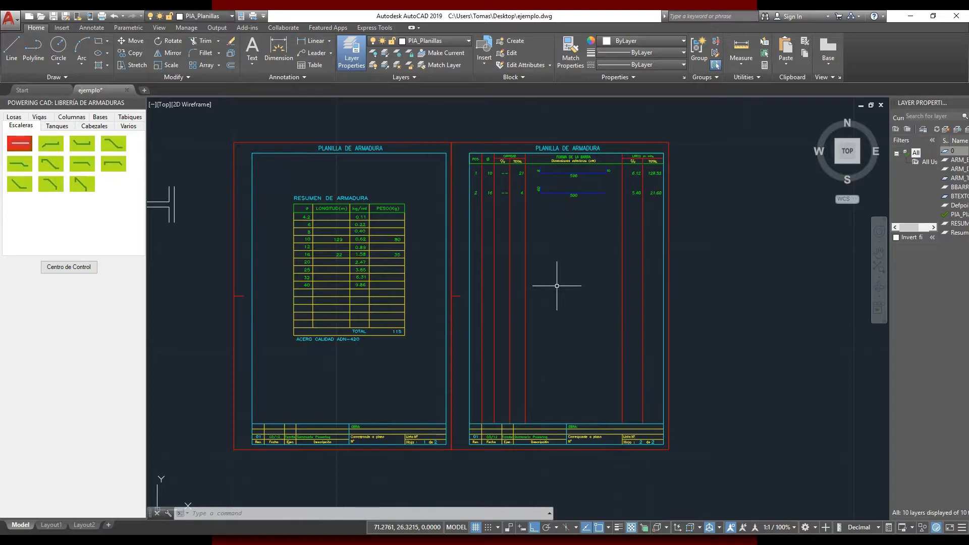
scroll(551, 284, "down", 3)
mouse_move(538, 299)
middle_mouse_down()
mouse_move(587, 246)
mouse_move(565, 231)
middle_mouse_up()
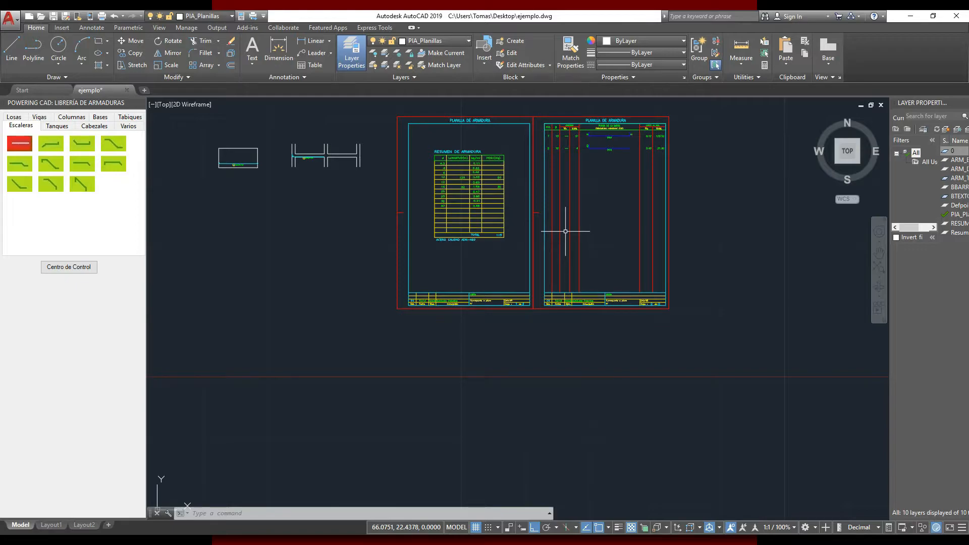
scroll(566, 232, "down", 2)
middle_click_drag(565, 231, 514, 187)
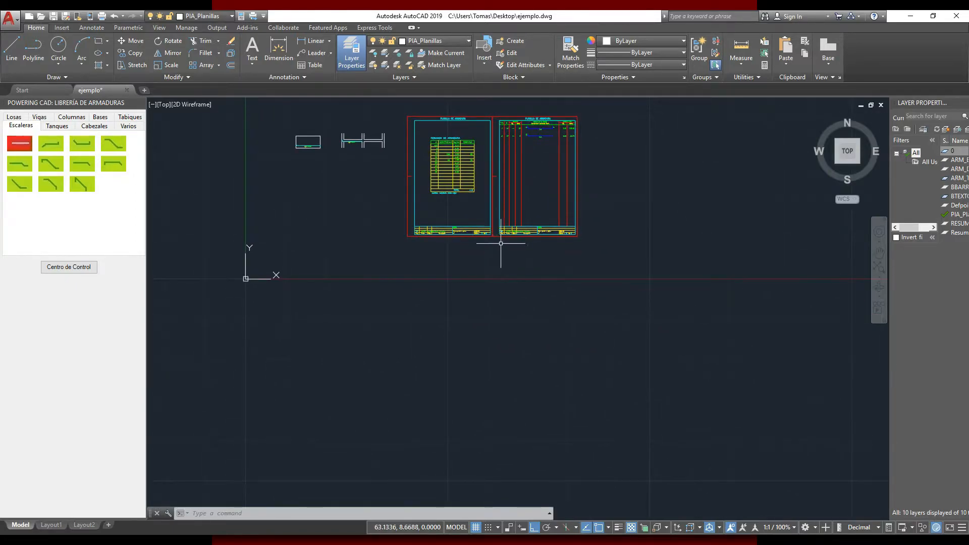
middle_click_drag(495, 242, 514, 242)
middle_click_drag(436, 338, 469, 344)
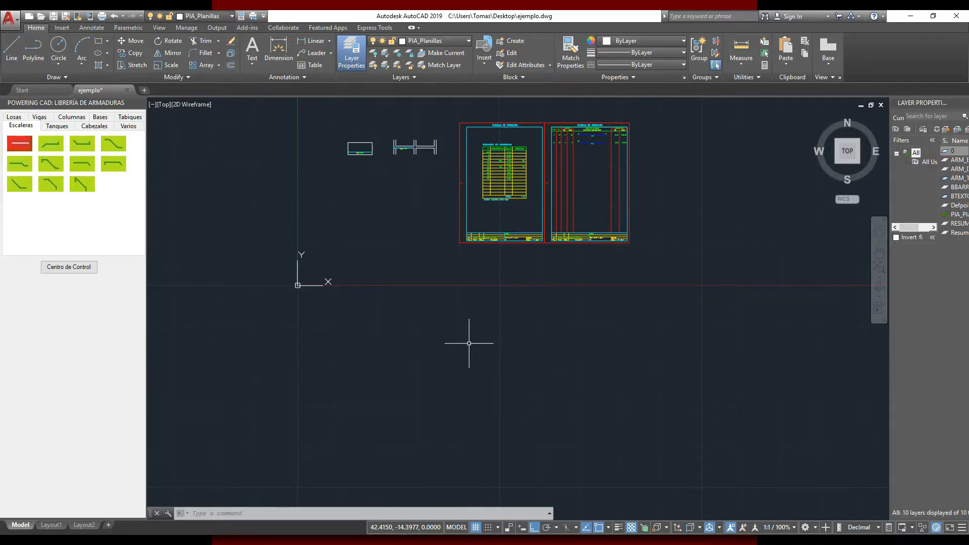
- Switch to the ColumnasModelo.xls workbook in Excel and examine column C1's names in A10:A15 and section dimensions in D10:E15
mouse_move(394, 530)
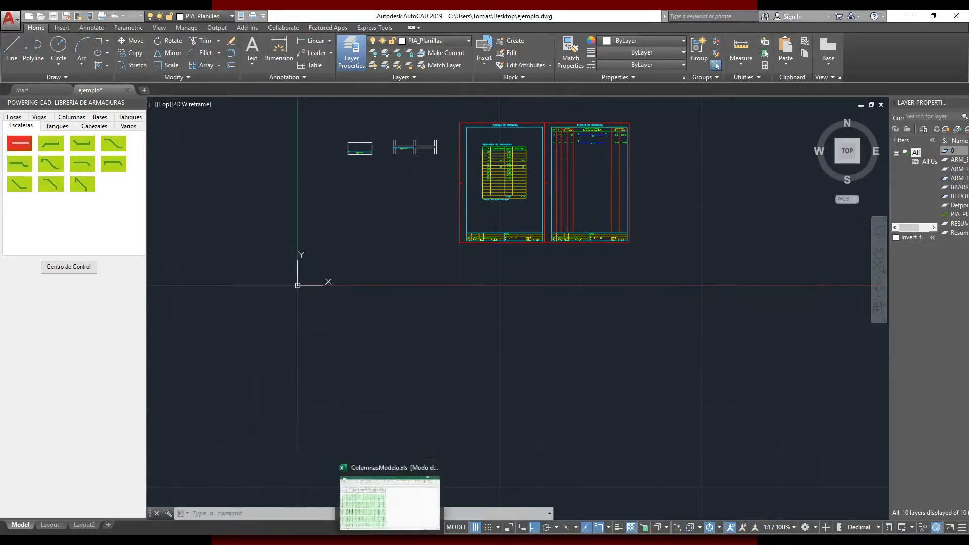
left_click(404, 513)
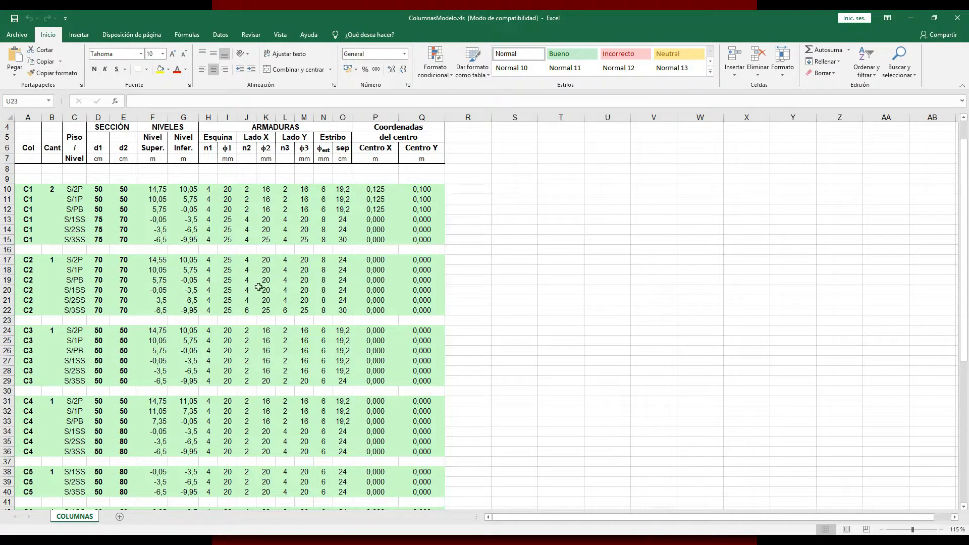
left_click(31, 125)
key("ctrl+shift+Down")
left_click_drag(30, 191, 31, 238)
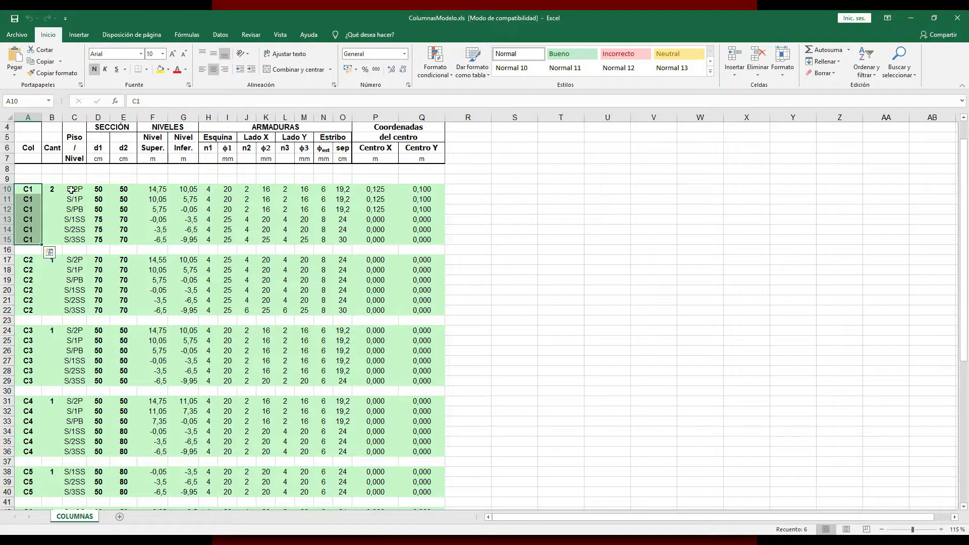
left_click_drag(99, 190, 125, 237)
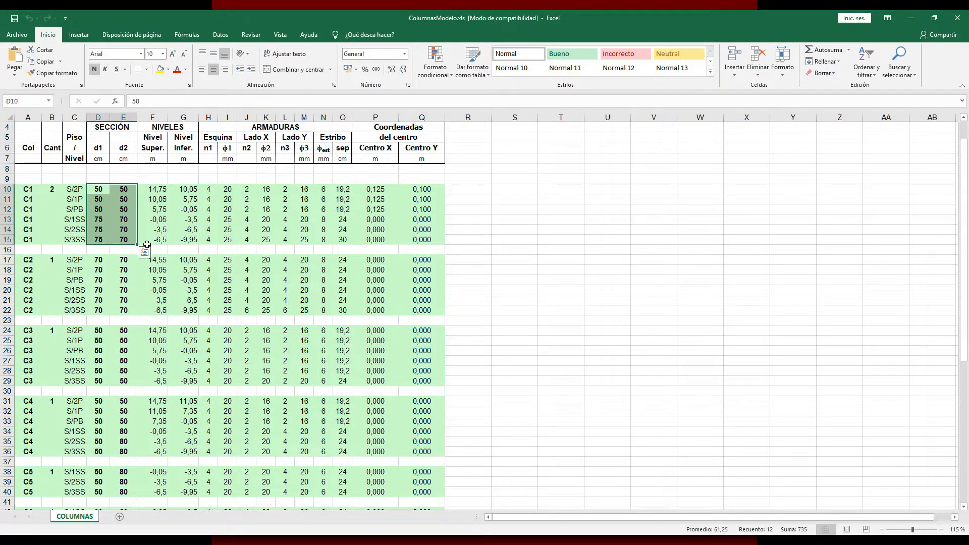
- Check column C1's upper and lower levels in F10 and G10 and its storey labels in C15 and C10
left_click(155, 190)
left_click(192, 189)
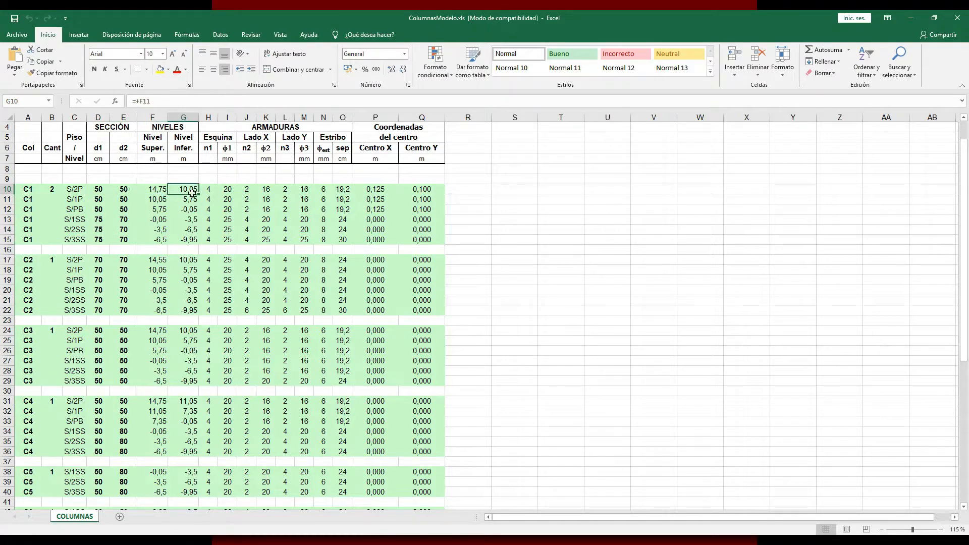
left_click(73, 241)
left_click(74, 190)
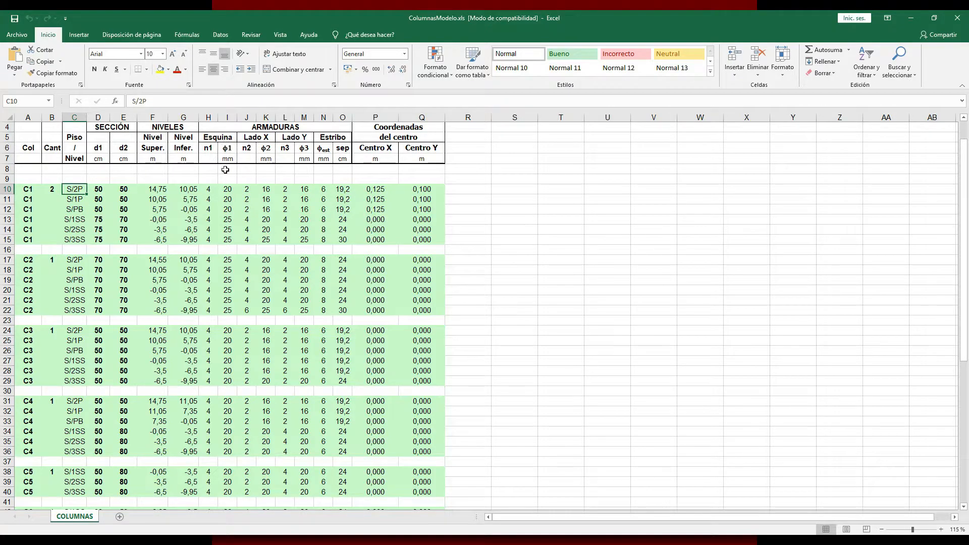
- Examine column C1's corner bars in H10:H15, side bars in J10:L15 and centre coordinates in P10:Q15
left_click_drag(212, 189, 215, 241)
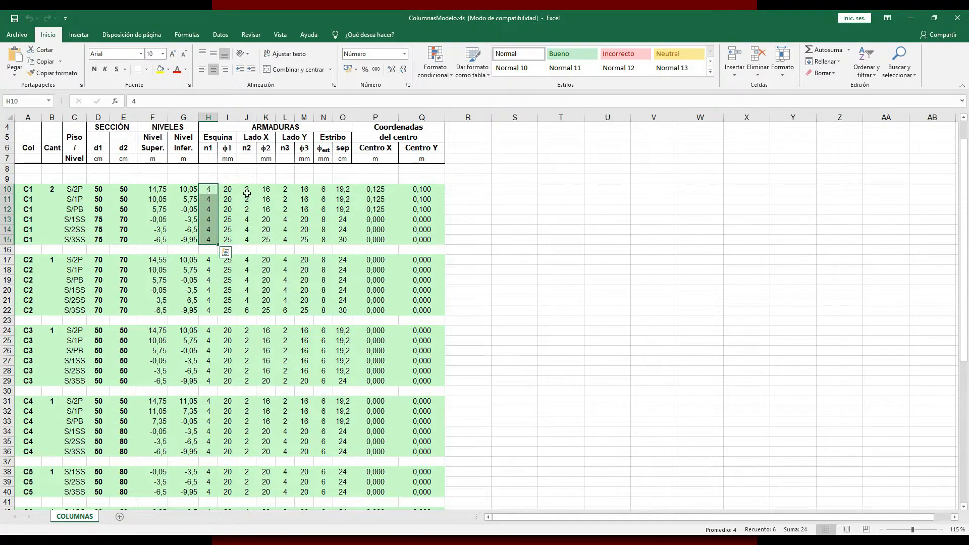
left_click_drag(248, 191, 286, 240)
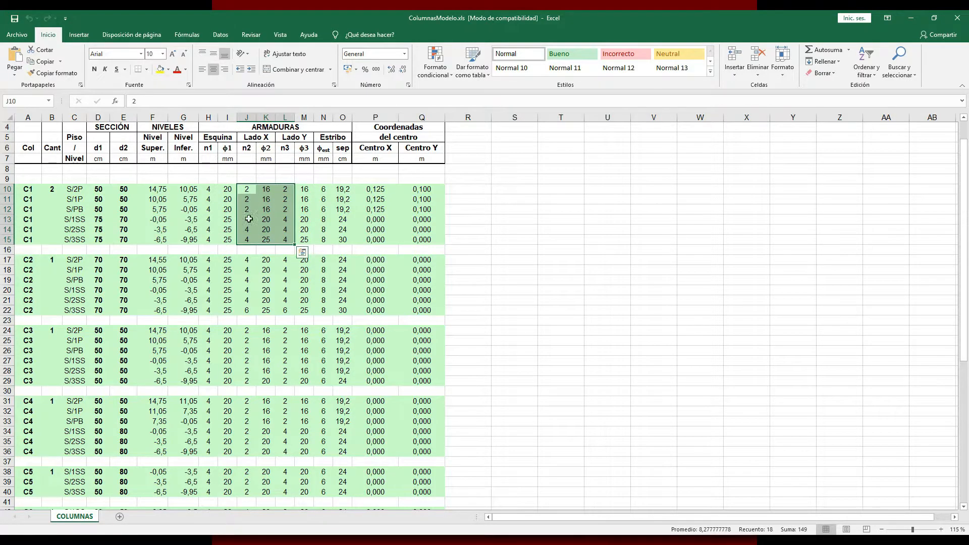
left_click_drag(379, 190, 418, 243)
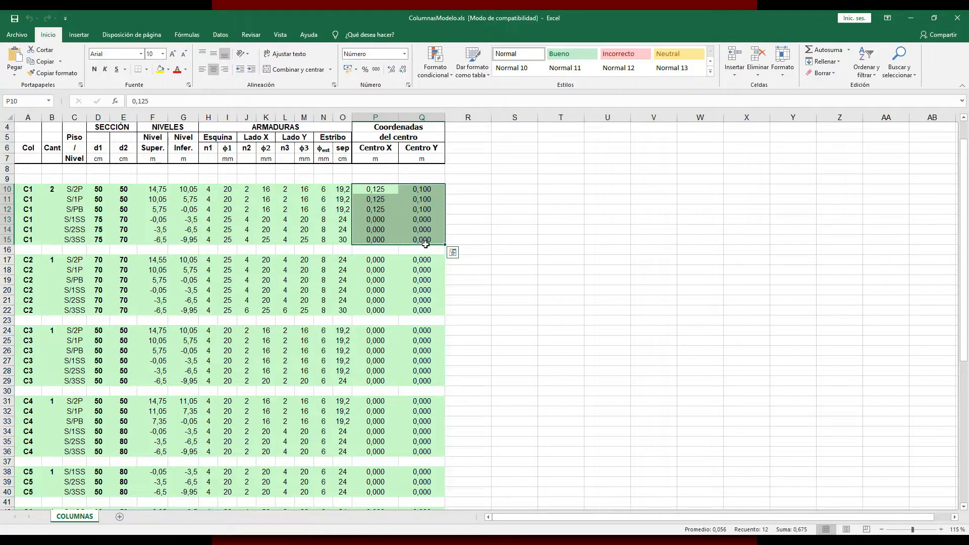
scroll(484, 248, "down", 1)
left_click(507, 251)
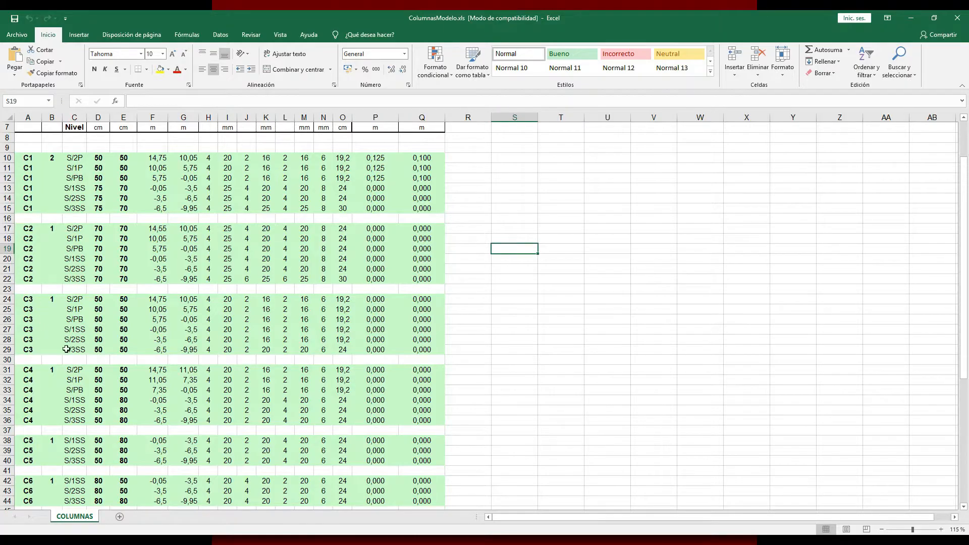
- Look over the data rows of columns C2 to C6 down to row 44 of the COLUMNAS sheet
scroll(90, 321, "down", 1)
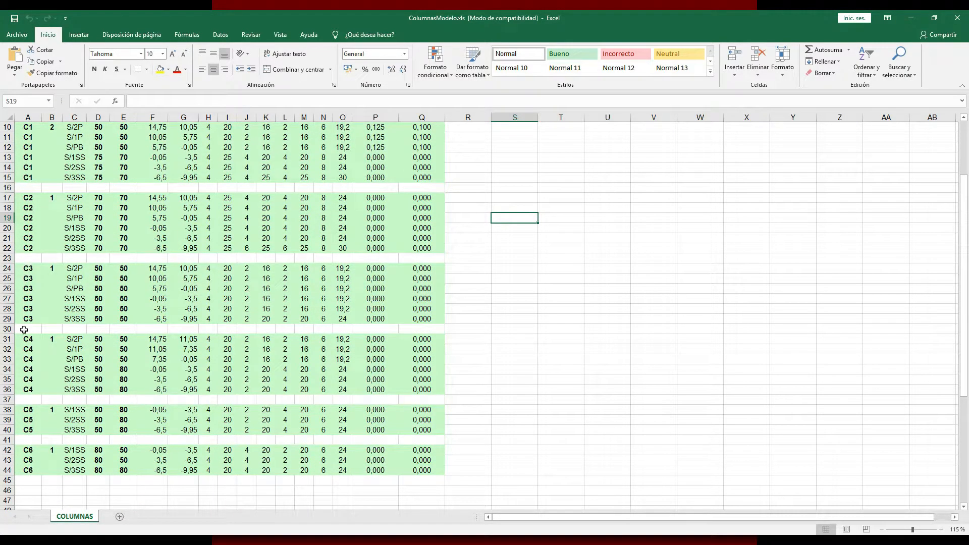
scroll(48, 376, "down", 1)
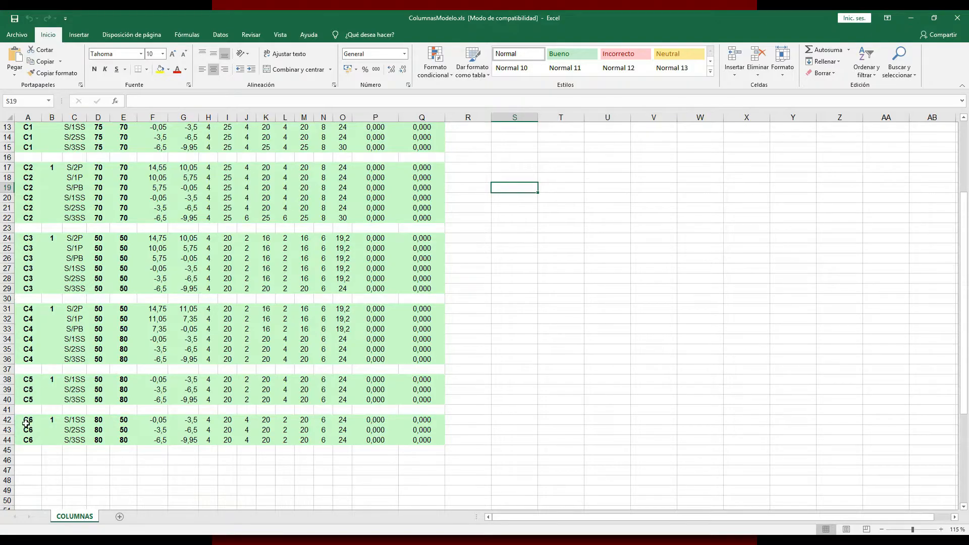
scroll(28, 423, "down", 3)
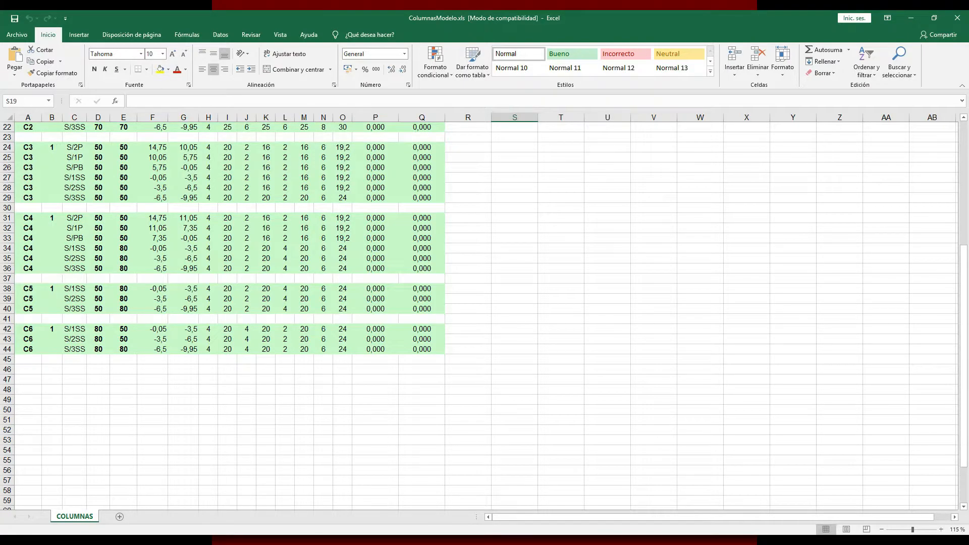
- Switch to AutoCAD, load ColumnasModelo.xls into PowerIng's Planilla de Columnas and choose S/1SS as the level to process
key("alt+Tab")
mouse_move(490, 289)
middle_mouse_down()
mouse_move(467, 314)
mouse_move(477, 298)
middle_mouse_up()
right_click(323, 305)
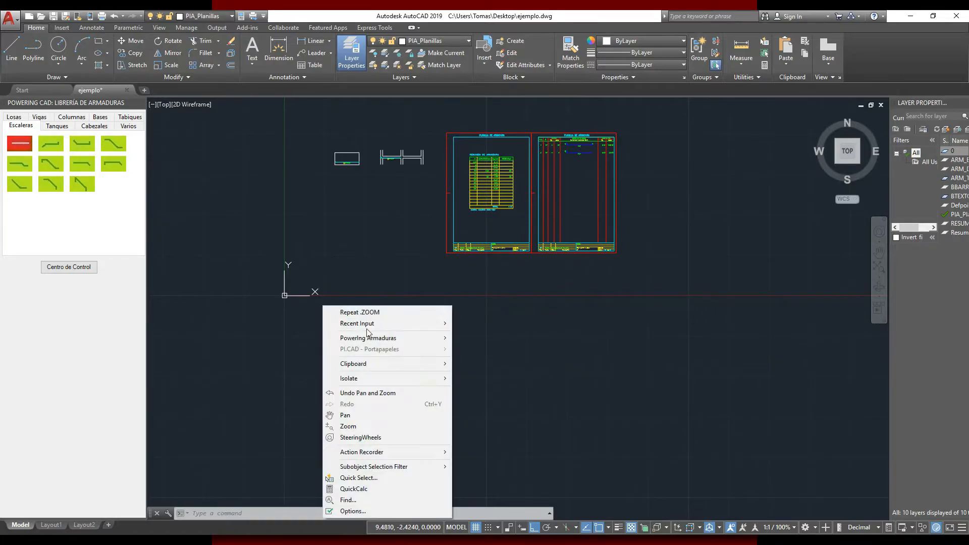
mouse_move(402, 339)
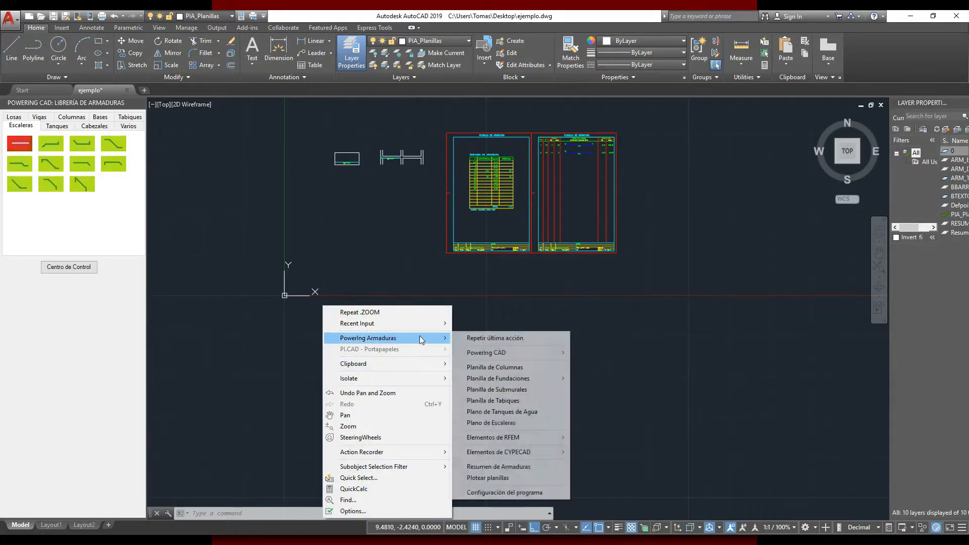
left_click(499, 366)
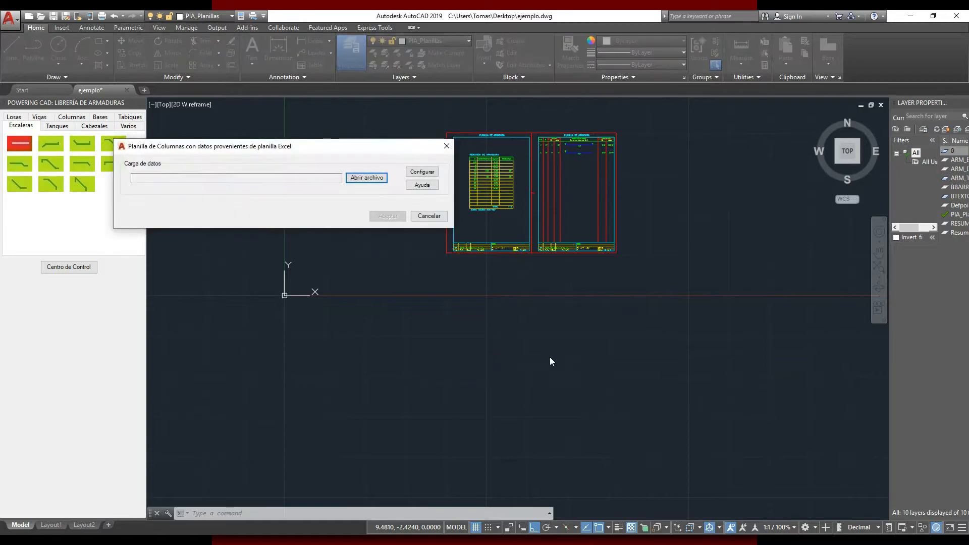
left_click_drag(338, 147, 505, 279)
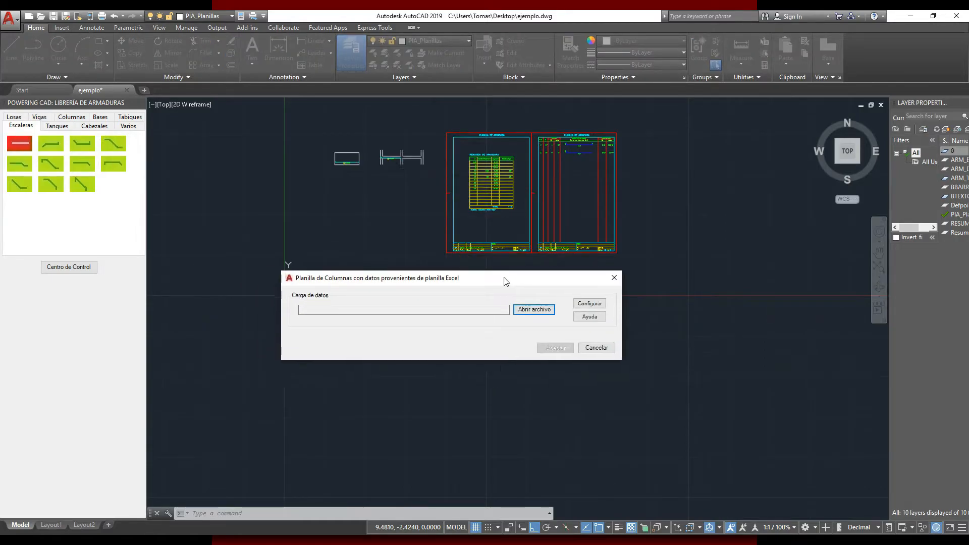
left_click(531, 314)
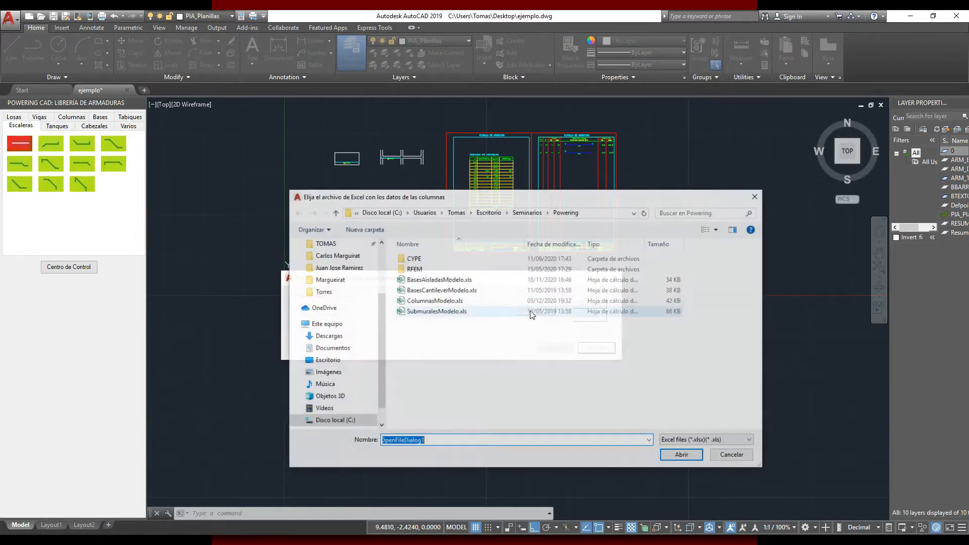
left_click(439, 300)
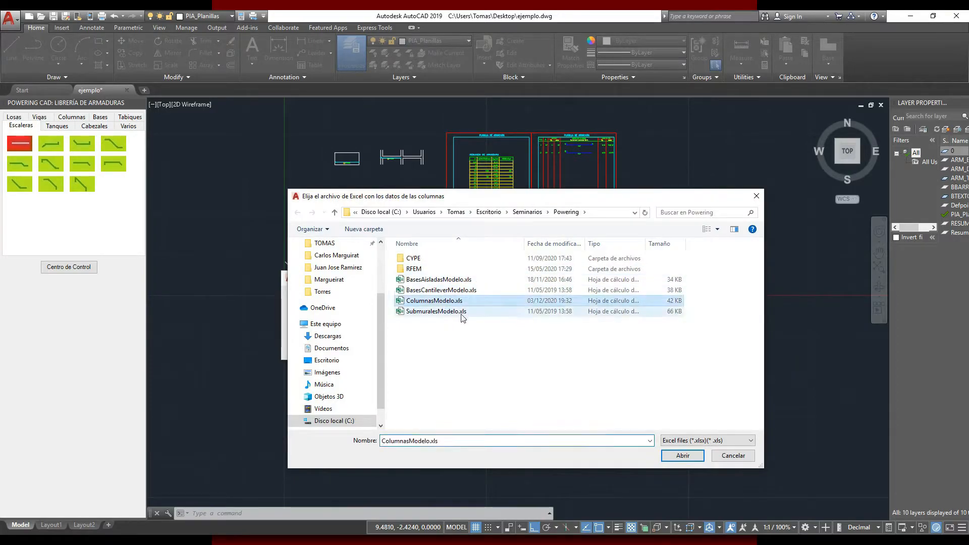
double_click(430, 302)
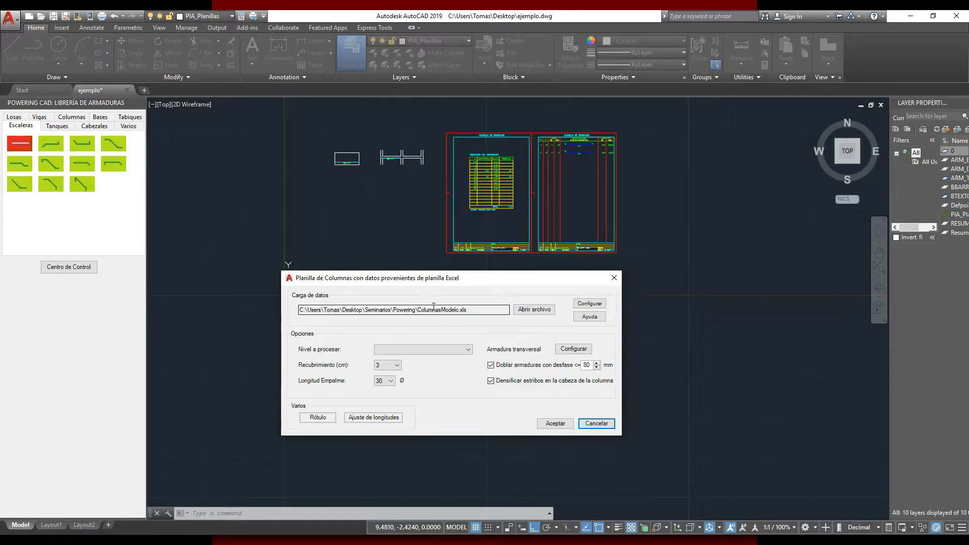
left_click(399, 349)
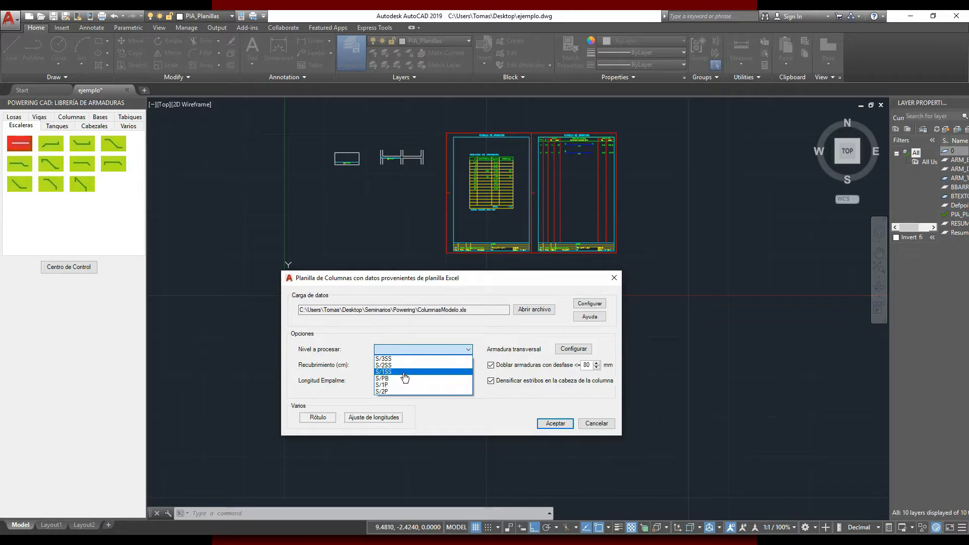
left_click(403, 372)
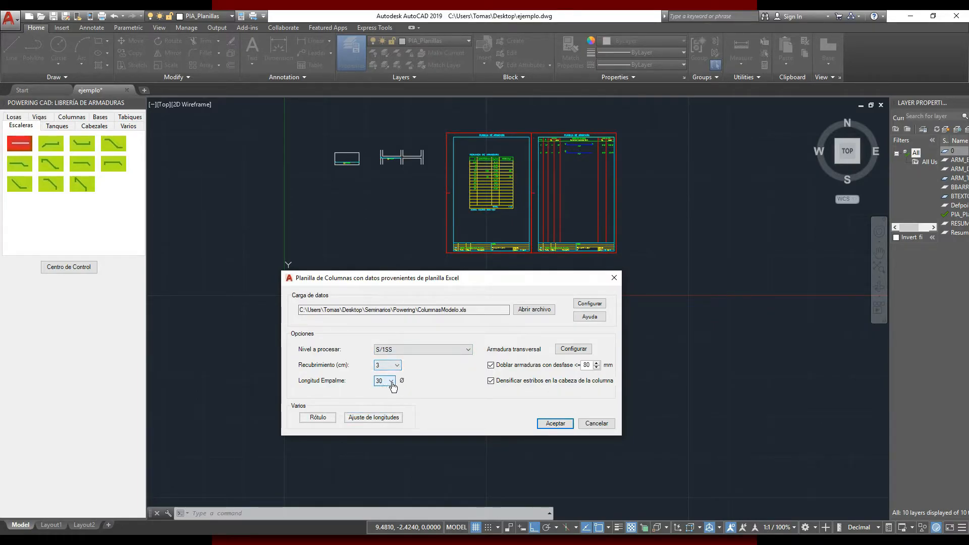
- Examine the column stirrup settings for transverse reinforcement and the help on main stirrups, keeping the single perimeter stirrup option
left_click(572, 349)
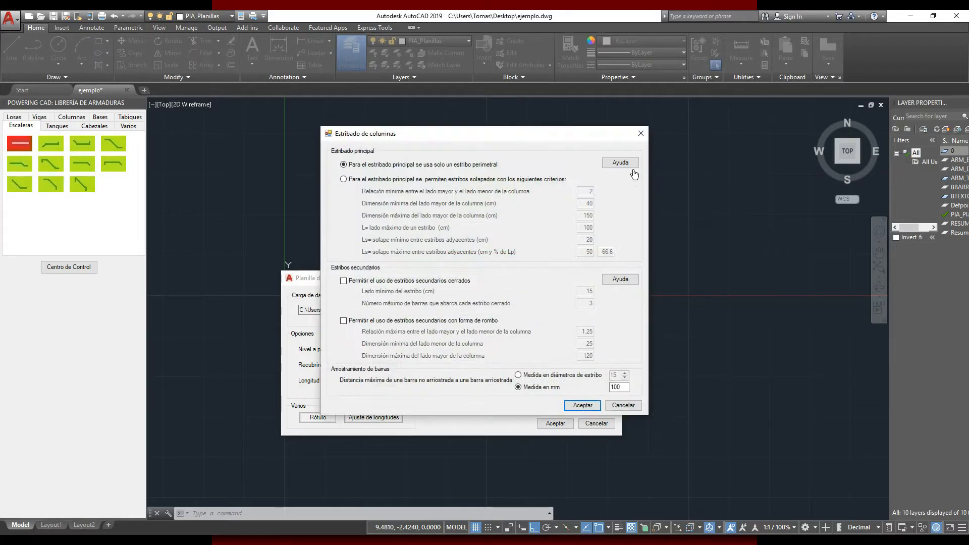
left_click(620, 163)
left_click_drag(404, 123, 645, 122)
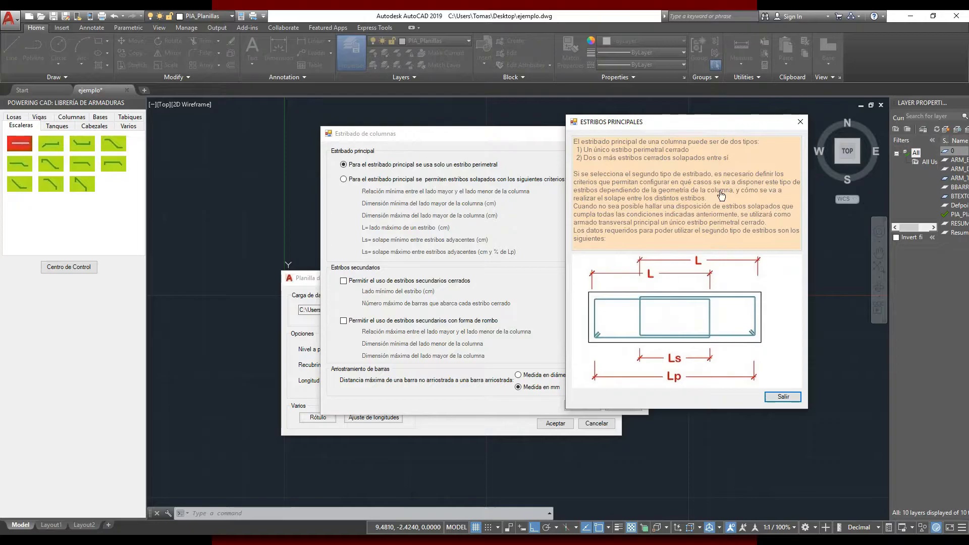
left_click(800, 121)
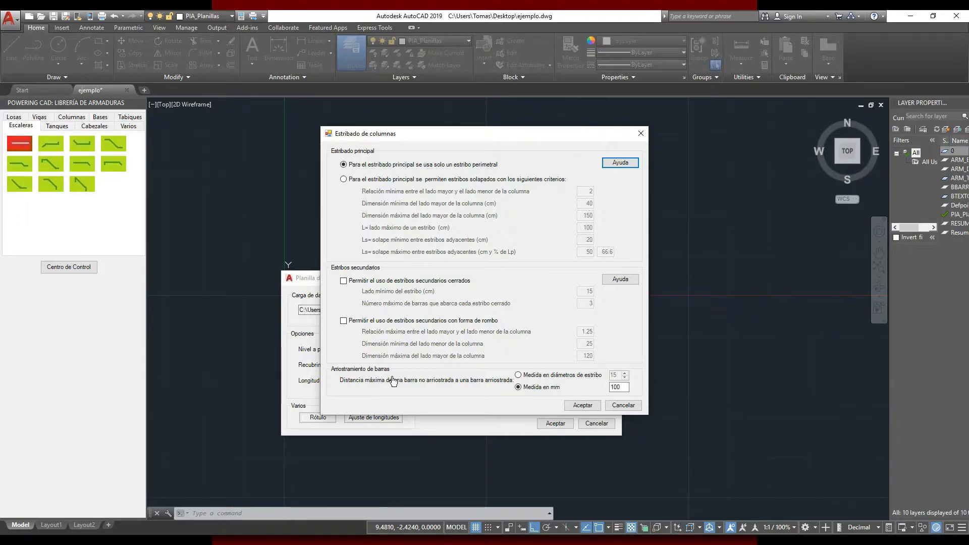
left_click(583, 405)
left_click(555, 424)
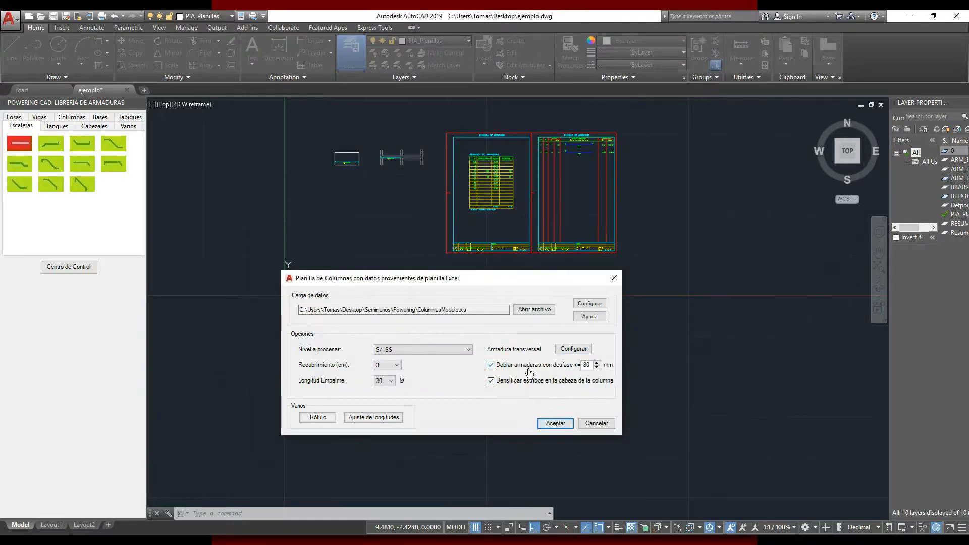
- Generate the column schedules for level S/1SS, placing the strip of sheets below the existing schedule sheets
mouse_move(510, 373)
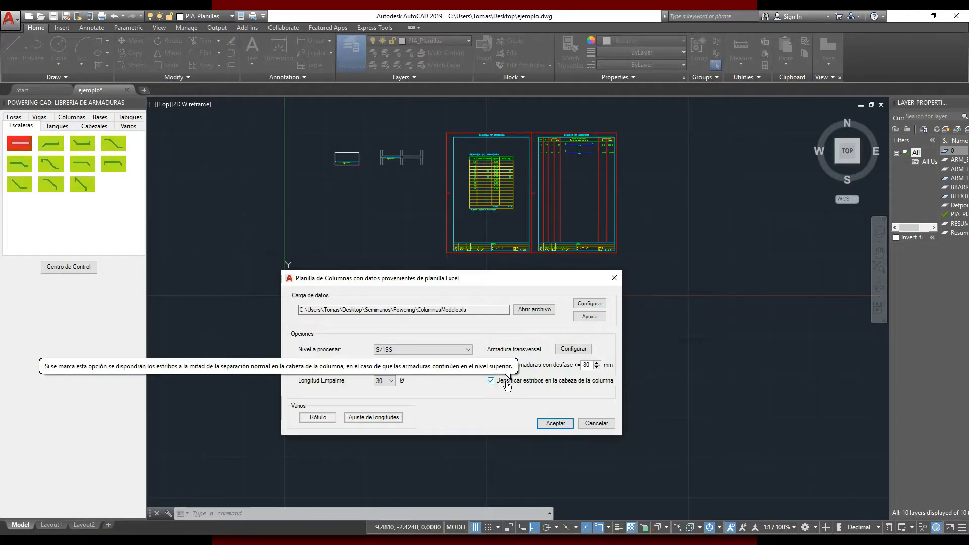
left_click(553, 425)
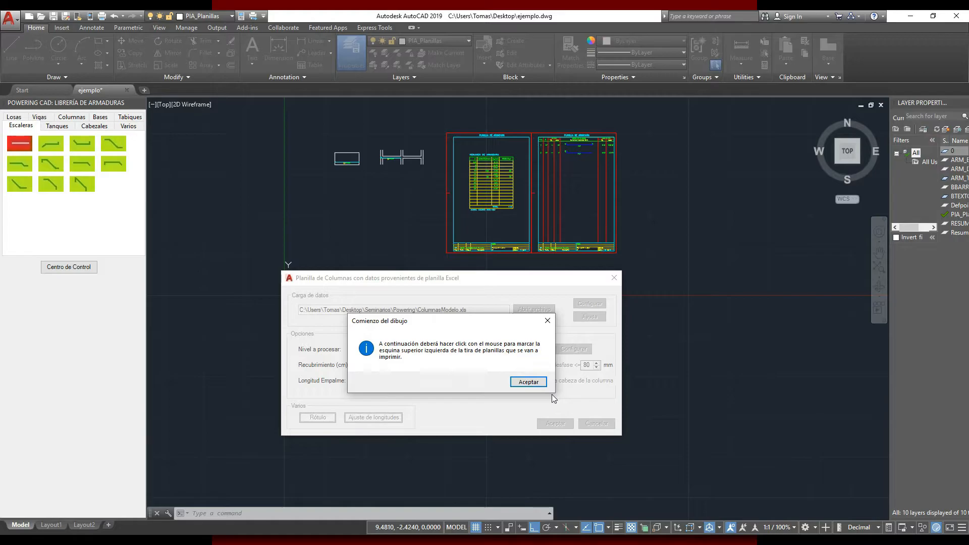
left_click(529, 381)
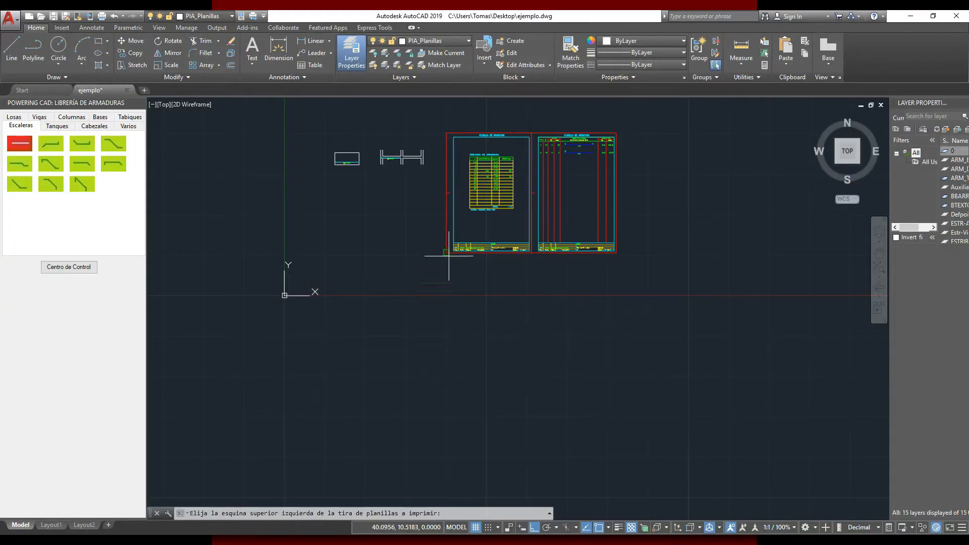
left_click(446, 314)
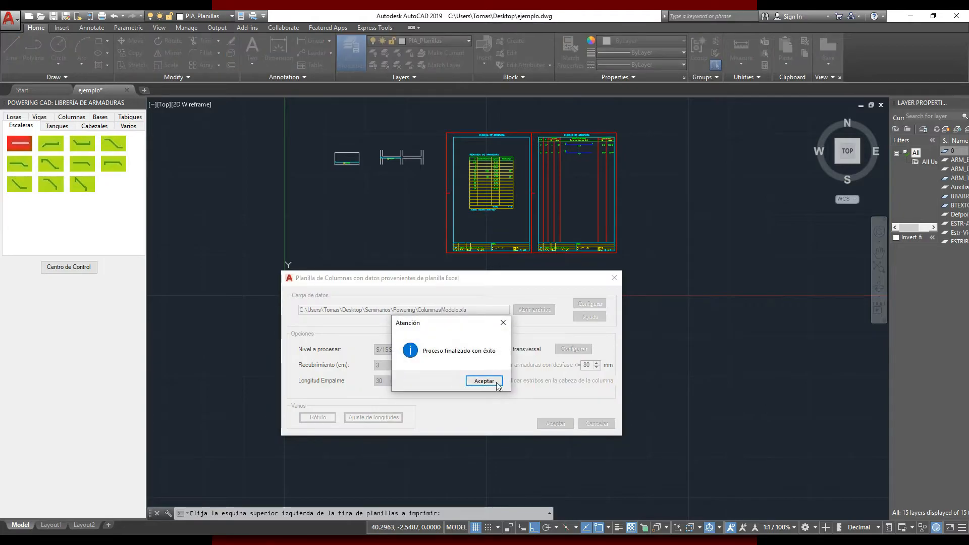
left_click(484, 381)
- Look over the new strip of column sheets and examine column C1's cross-section, bar legend and elevation
scroll(364, 298, "down", 2)
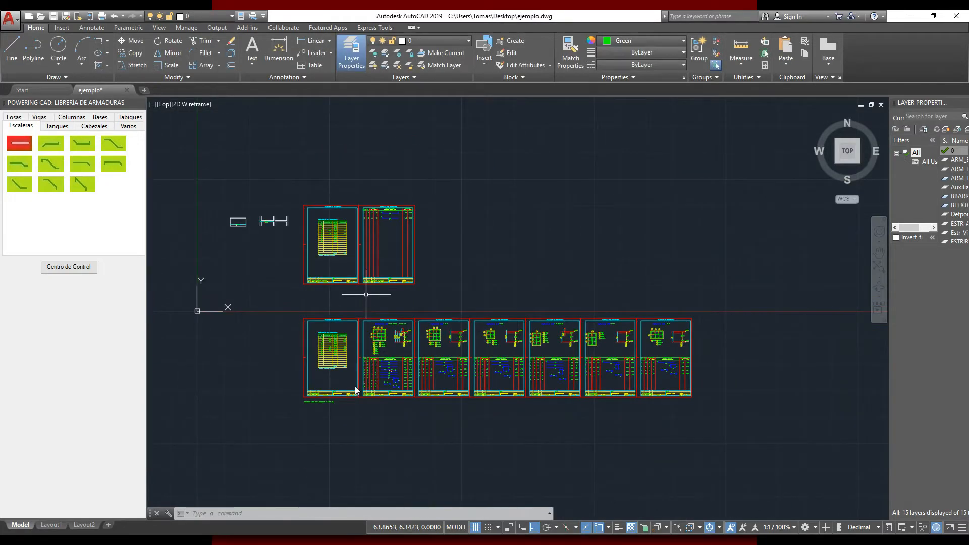
scroll(322, 334, "up", 4)
middle_click_drag(304, 320, 309, 287)
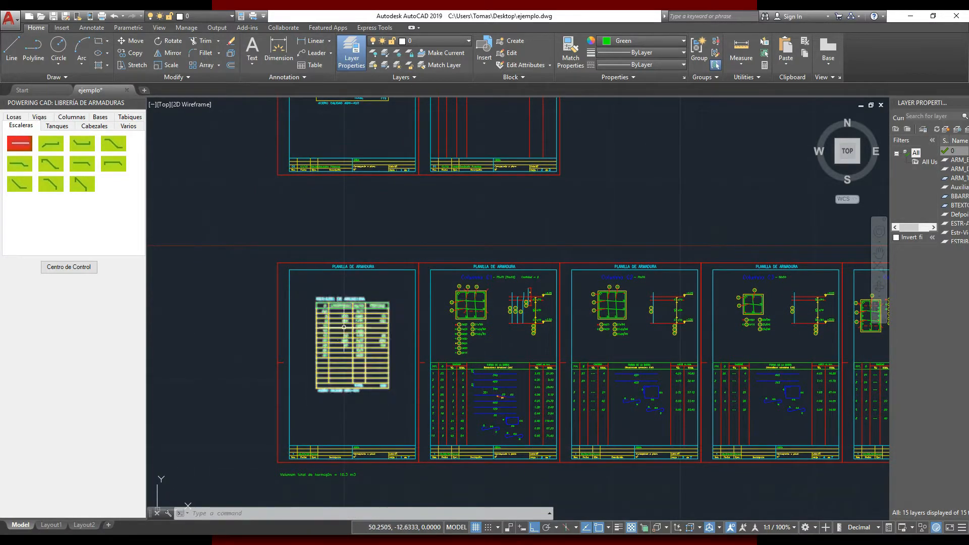
scroll(558, 369, "up", 5)
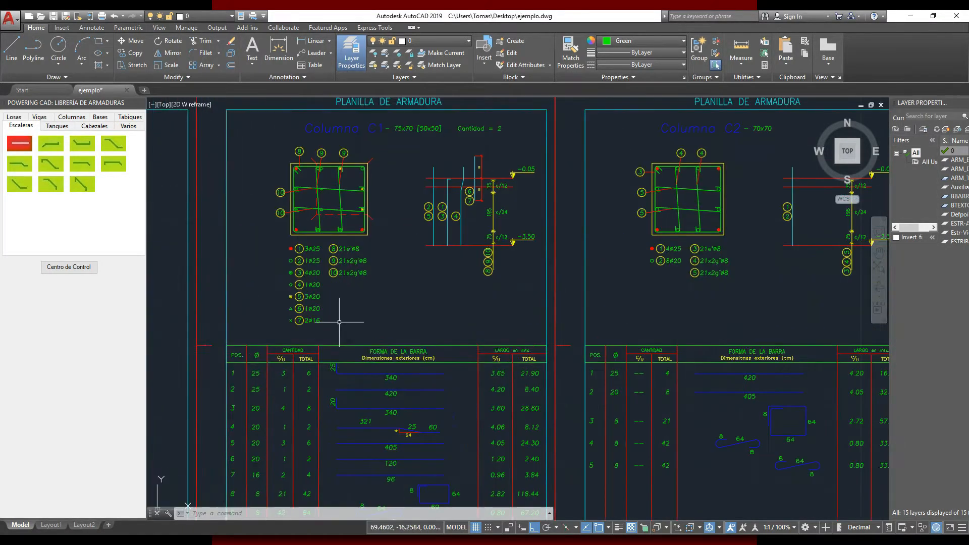
middle_click_drag(340, 338, 326, 365)
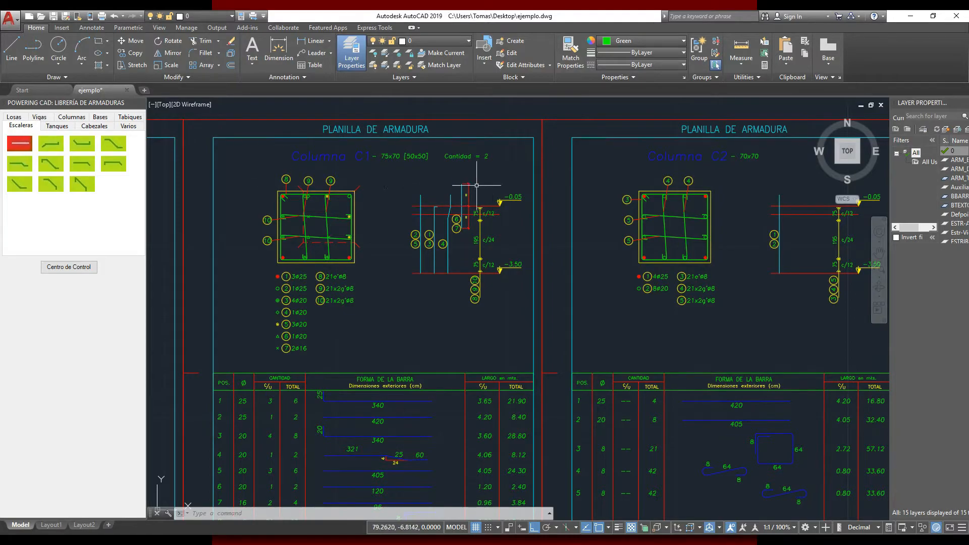
scroll(457, 222, "up", 2)
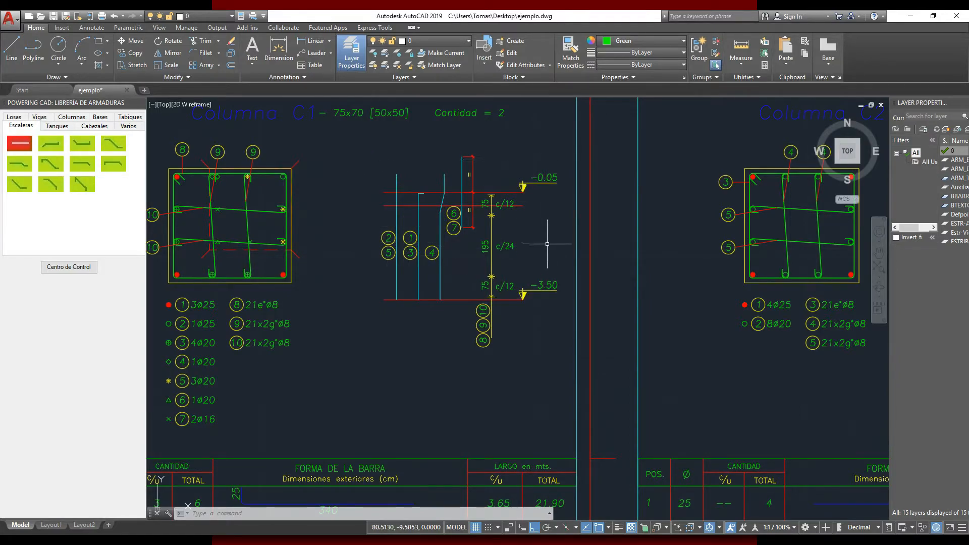
middle_click_drag(318, 274, 409, 328)
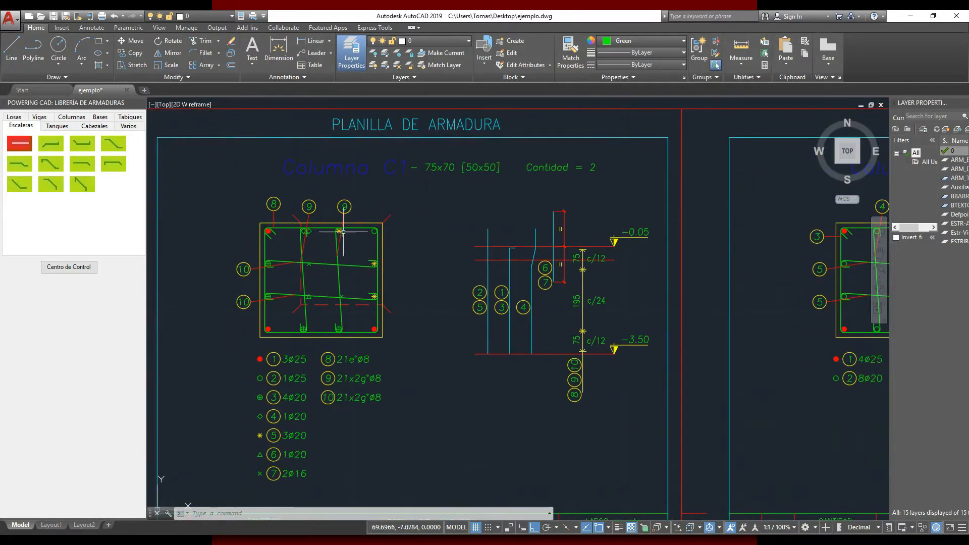
scroll(259, 360, "up", 6)
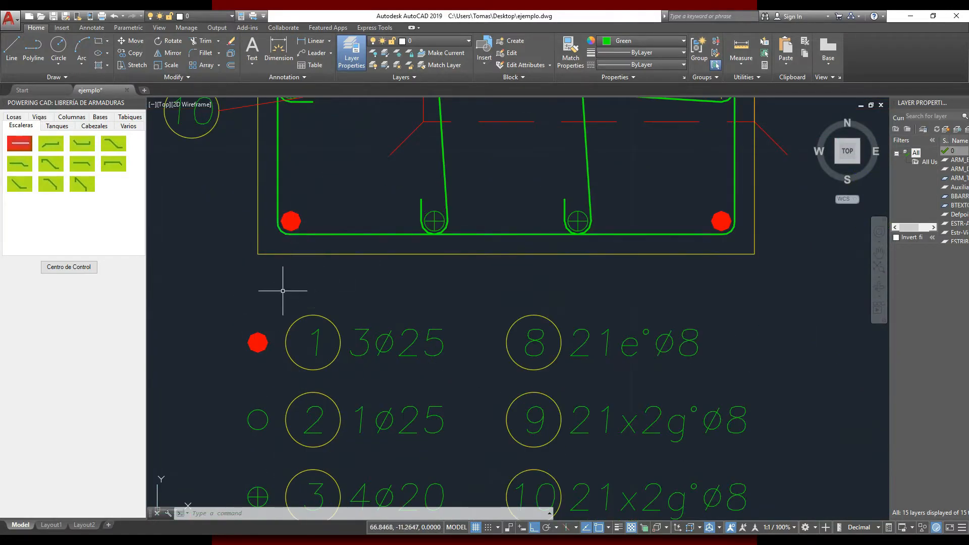
scroll(291, 261, "down", 5)
scroll(300, 306, "down", 4)
- Examine column C1's bar table, including diameters, unit and total quantities, bar shapes and lengths
middle_click_drag(352, 369, 363, 191)
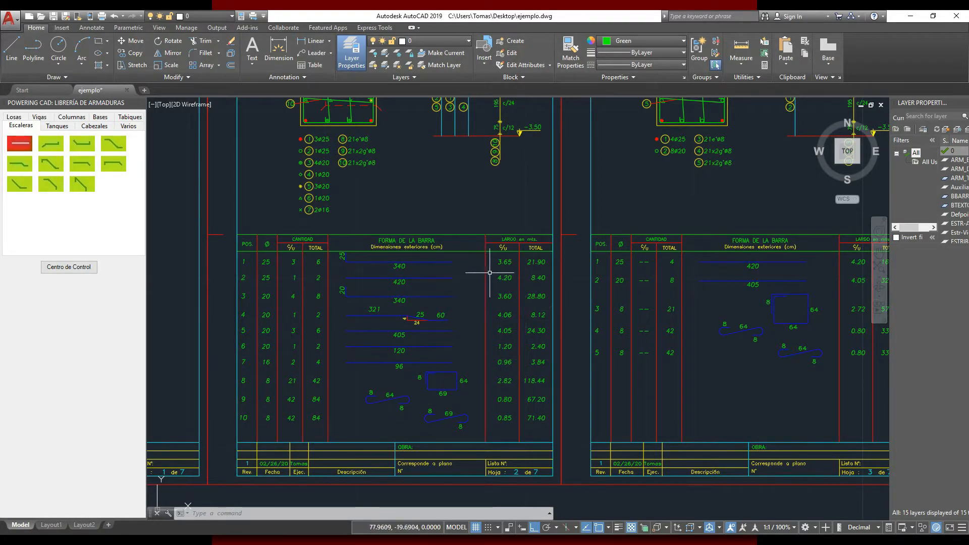
scroll(316, 267, "up", 2)
left_click(319, 235)
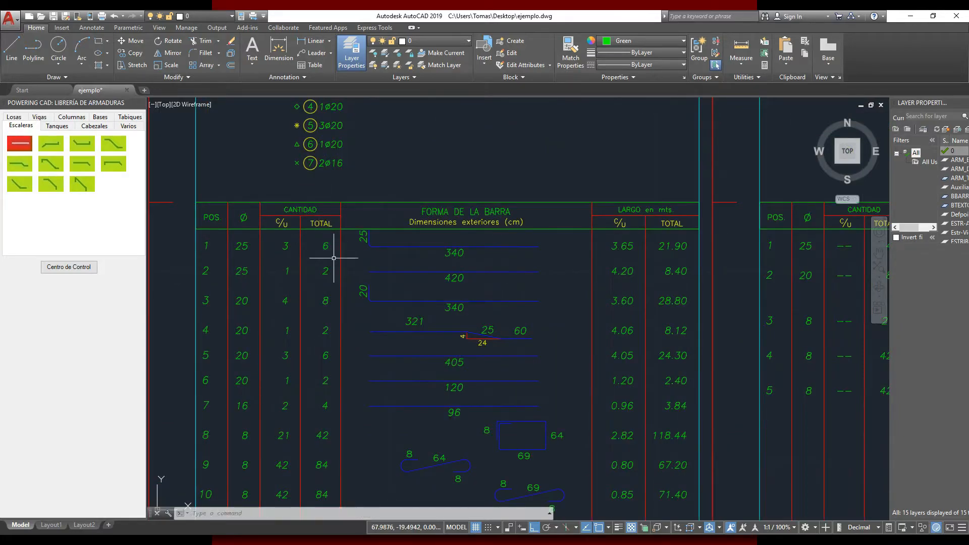
left_click(340, 251)
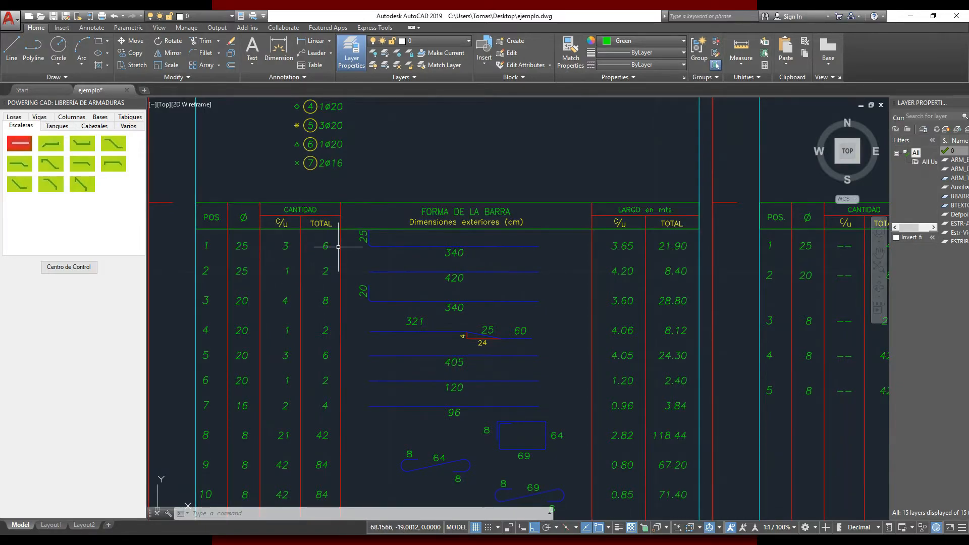
left_click(233, 233)
left_click(254, 255)
key("Escape")
- Look over the schedule sheets of the remaining columns, from C2 onwards, and the complete strip
scroll(460, 240, "down", 2)
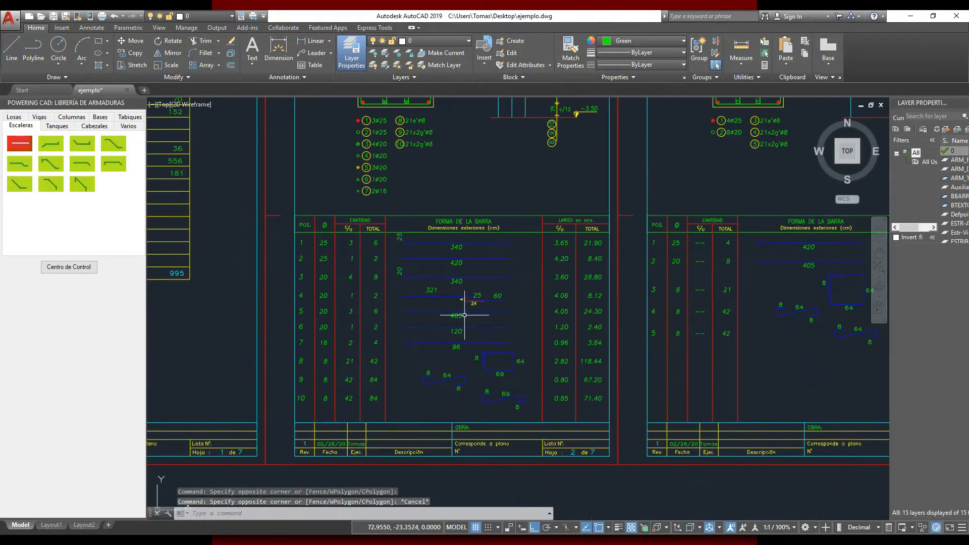
scroll(434, 312, "down", 4)
middle_click_drag(584, 309, 430, 307)
scroll(431, 304, "up", 2)
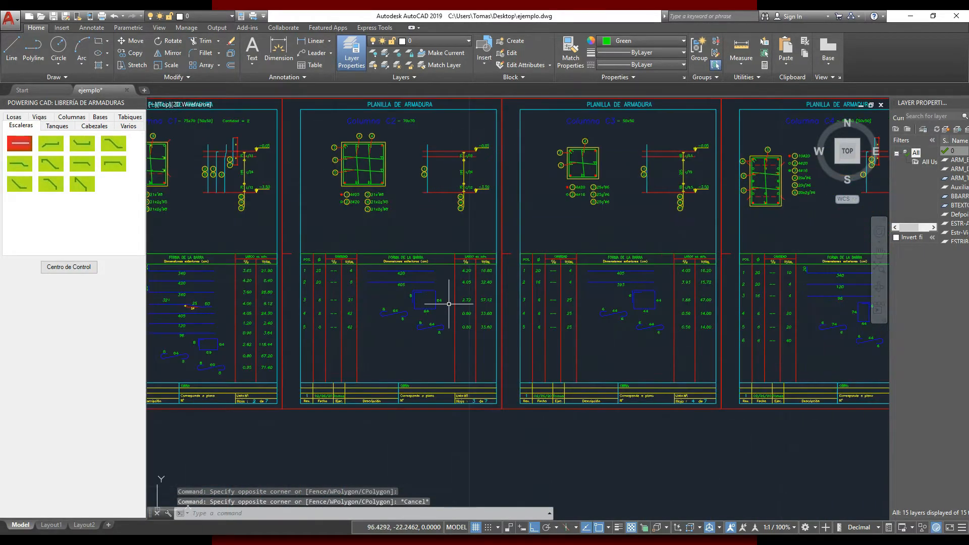
middle_click_drag(567, 310, 389, 310)
middle_click_drag(592, 313, 447, 315)
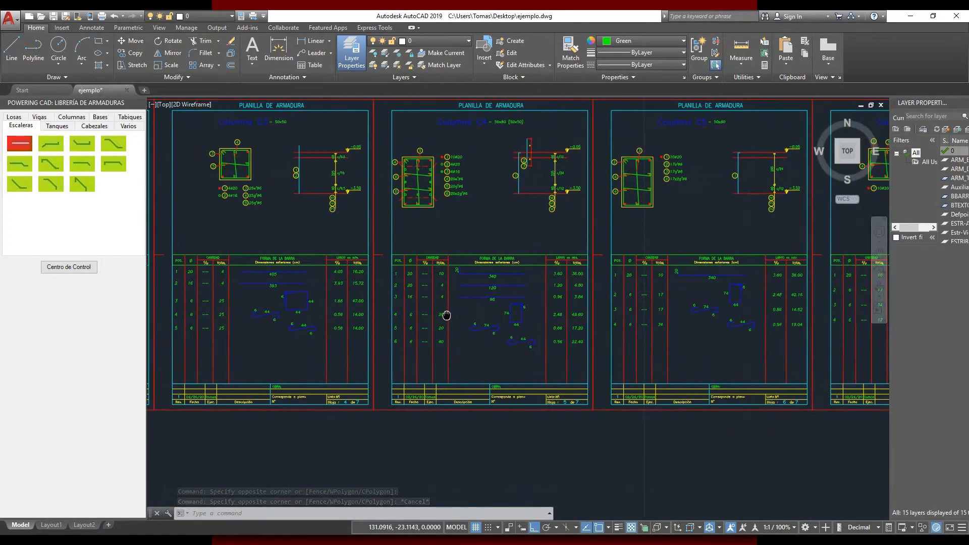
scroll(447, 315, "down", 6)
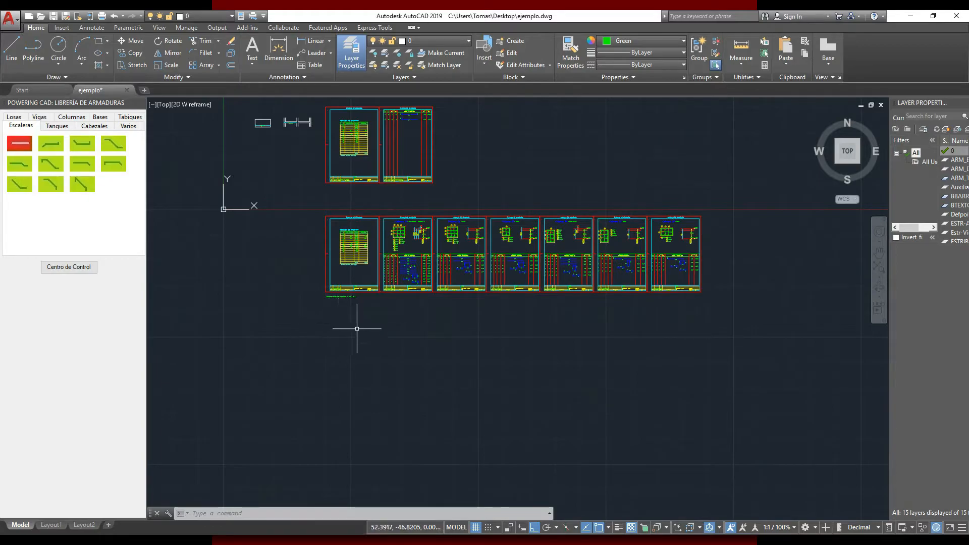
- Load BasesAisladasModelo.xls into the isolated footings schedule and set the bases to print from B2 to B3
right_click(344, 315)
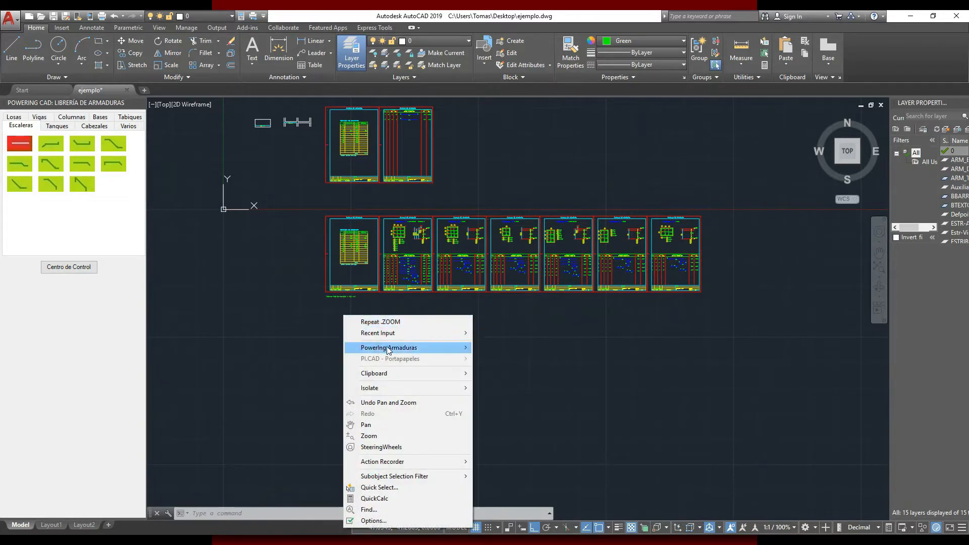
mouse_move(384, 350)
mouse_move(526, 392)
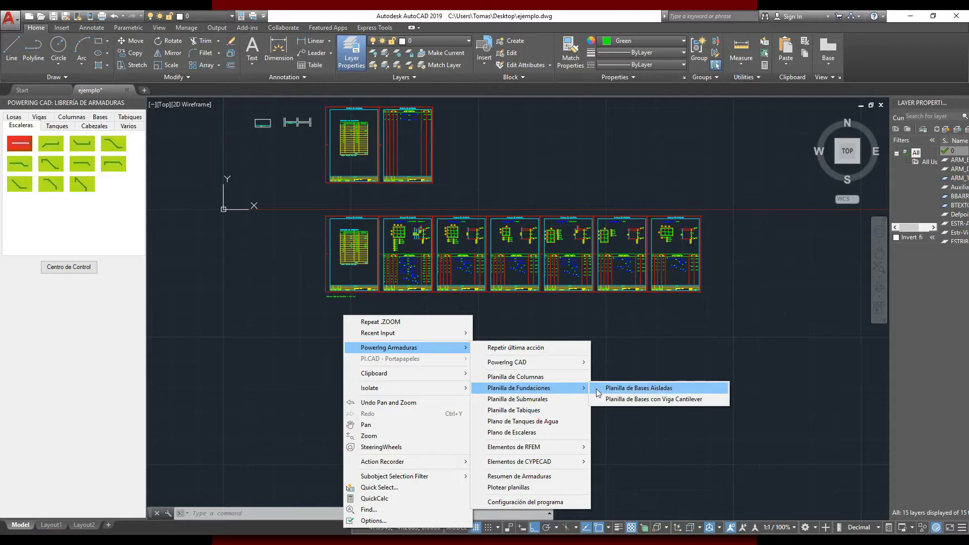
left_click(613, 392)
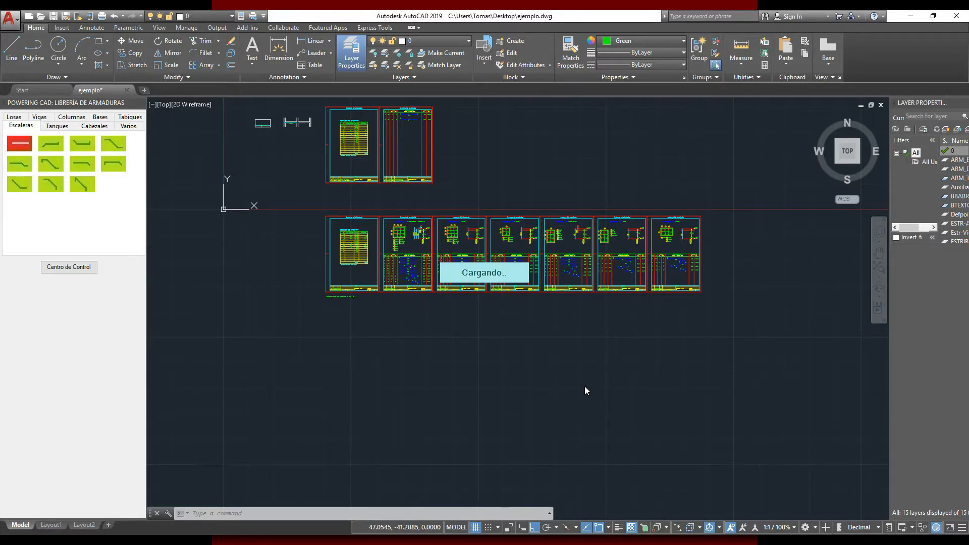
left_click(592, 392)
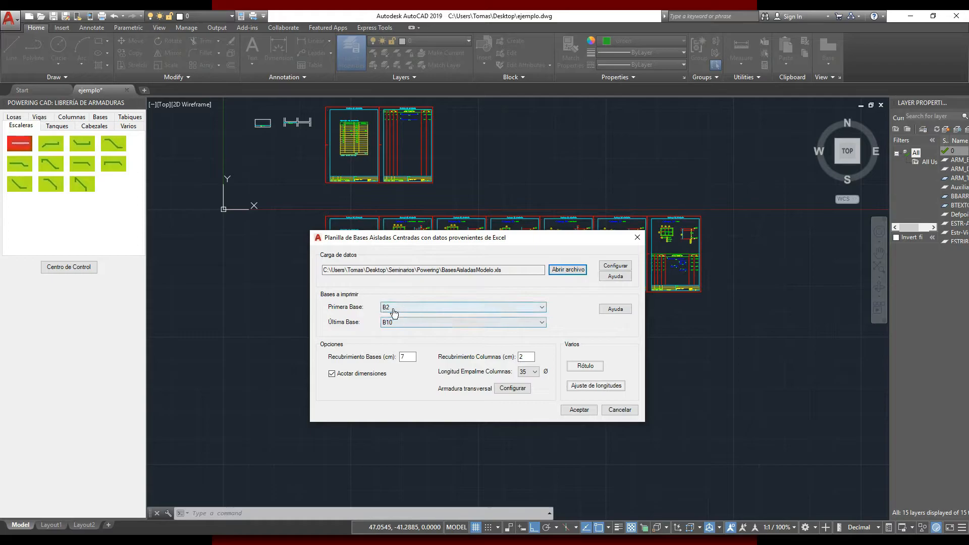
left_click(446, 323)
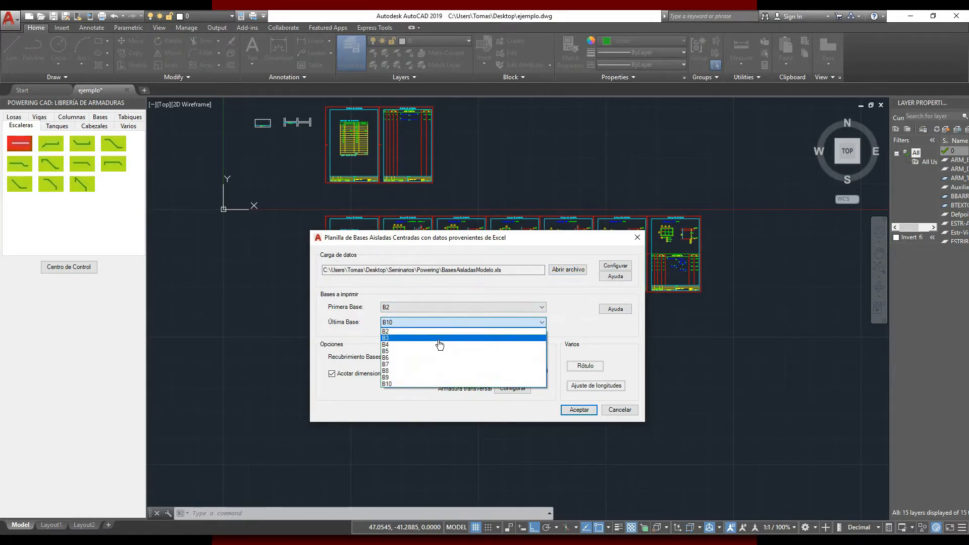
left_click(439, 338)
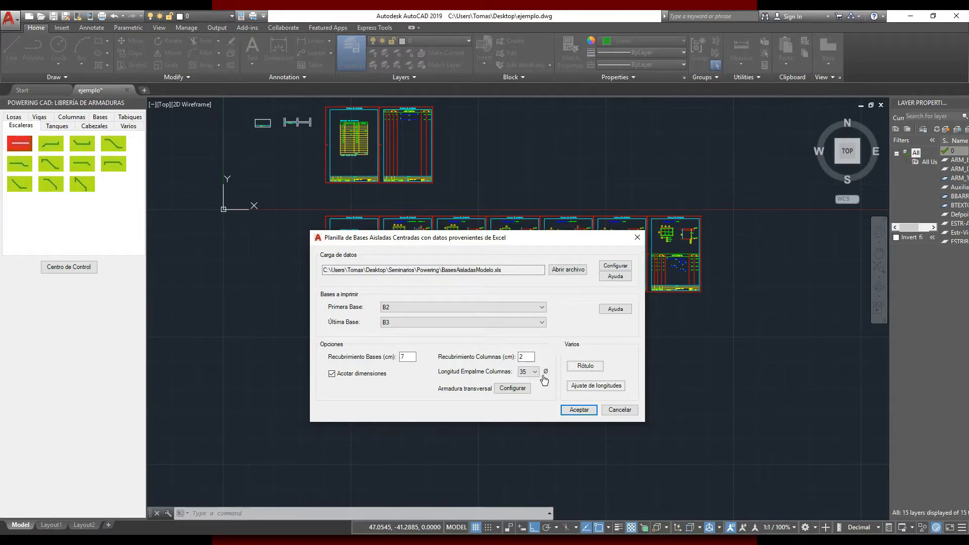
- Generate the isolated footing schedules, placing the strip of sheets below the column schedule strip
left_click(577, 408)
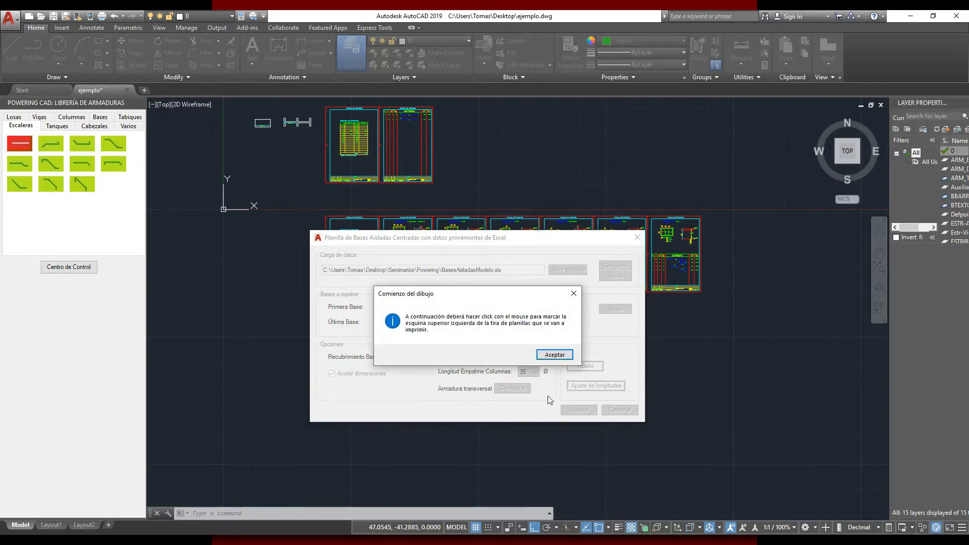
left_click(555, 355)
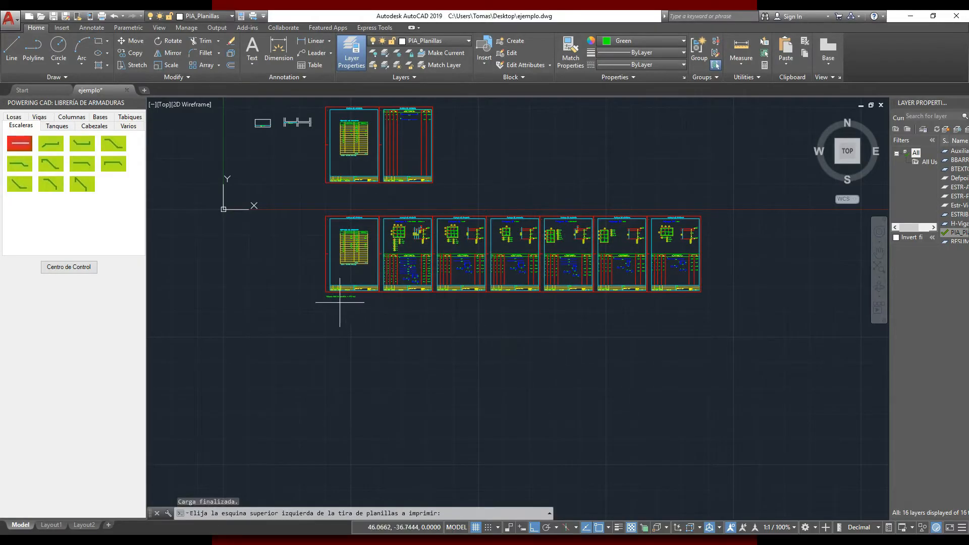
left_click(325, 331)
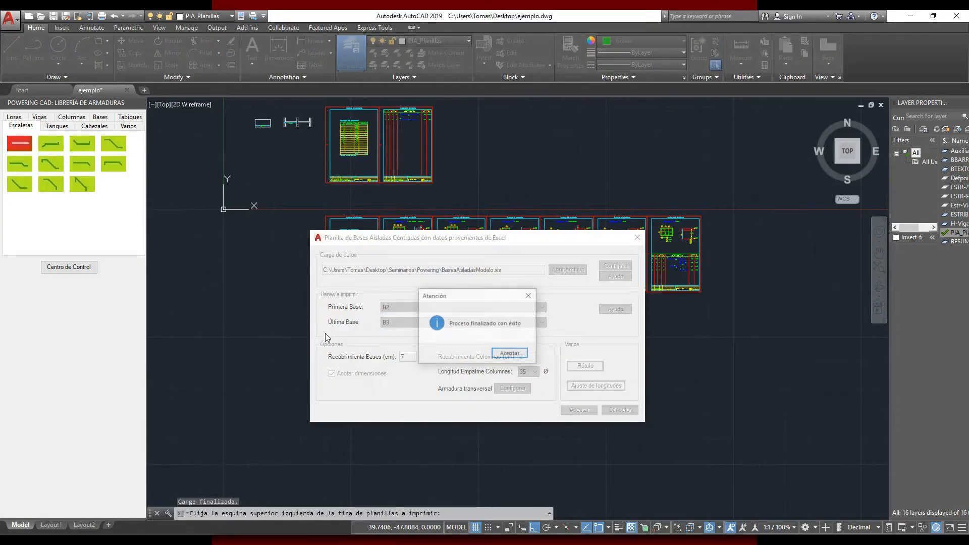
left_click(506, 357)
- Examine the steel summary and base B2's section, plan and bar table in the new footing strip
scroll(435, 444, "up", 4)
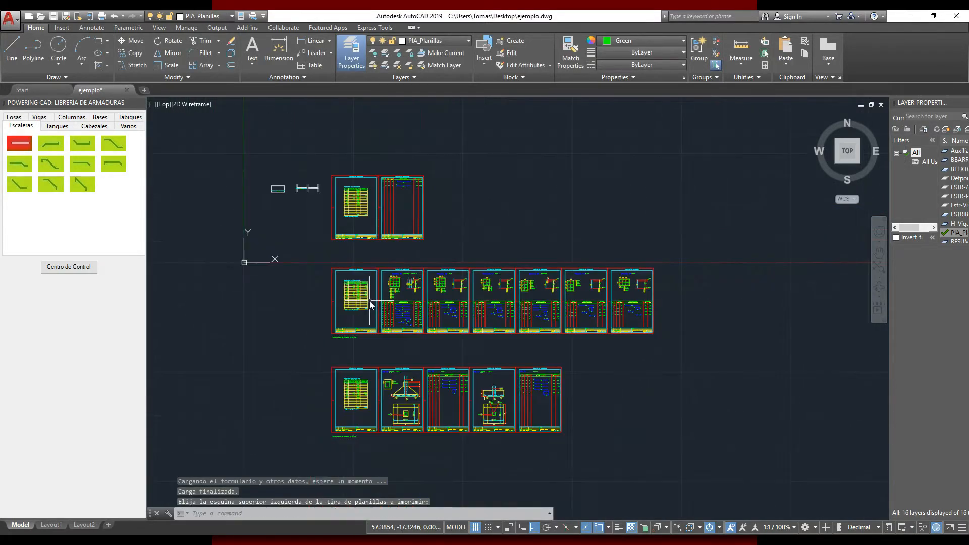
scroll(349, 306, "up", 5)
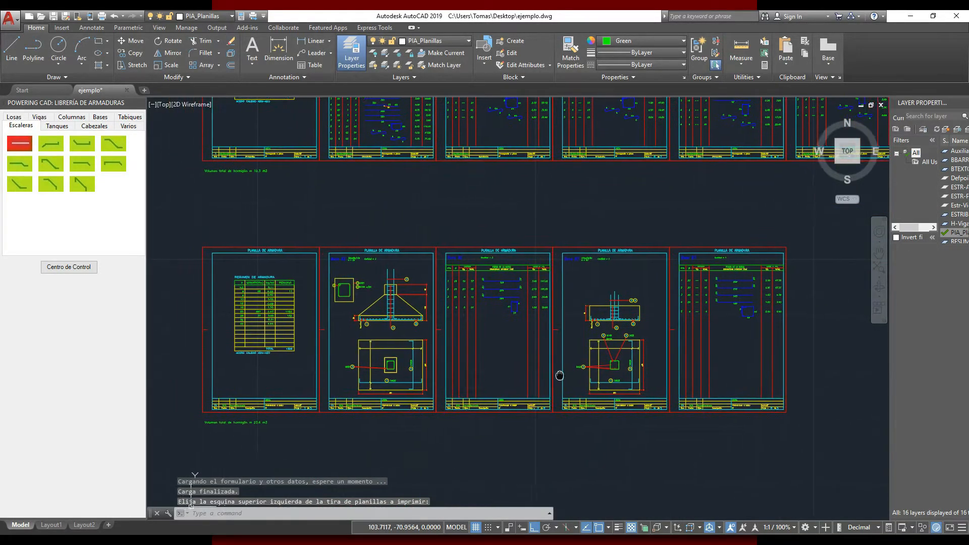
scroll(349, 306, "up", 3)
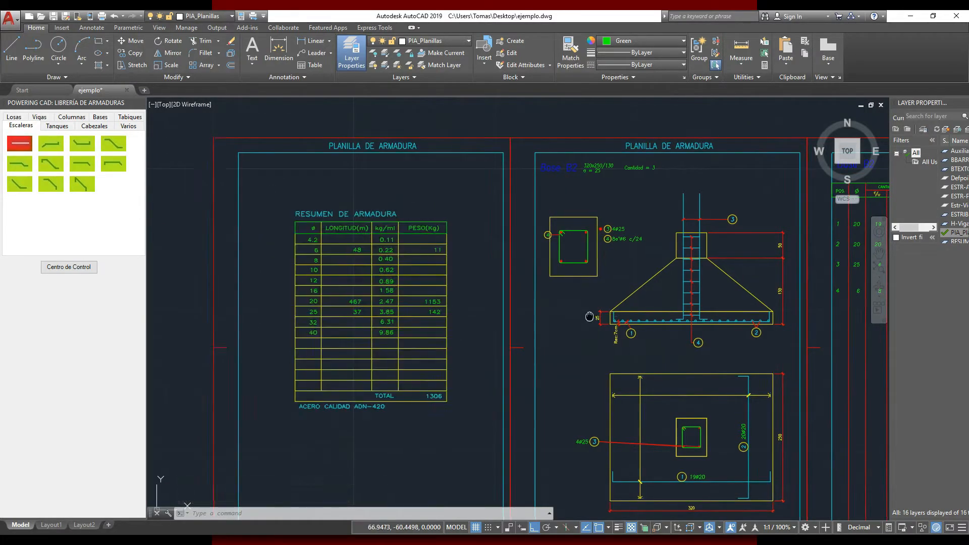
middle_click_drag(600, 318, 342, 271)
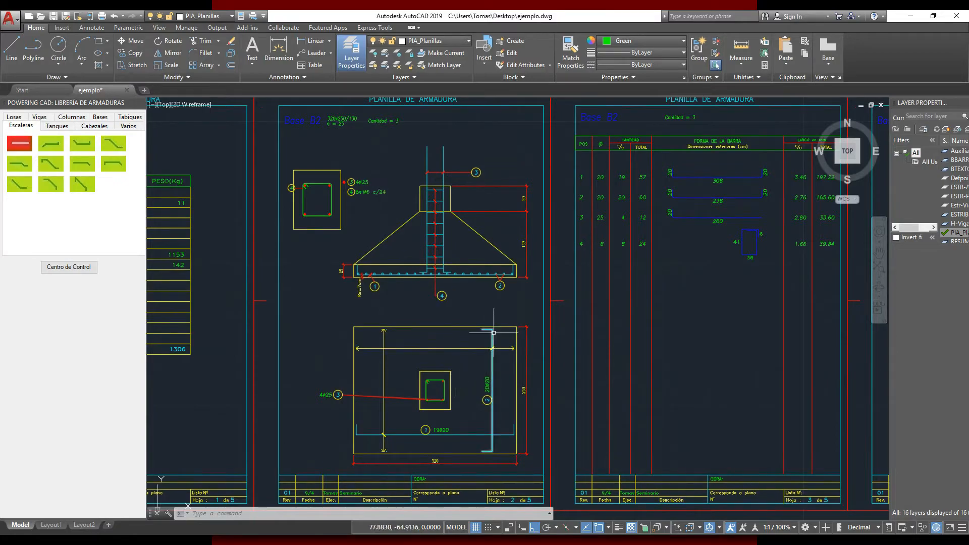
scroll(573, 351, "down", 3)
scroll(469, 251, "up", 5)
scroll(409, 232, "up", 2)
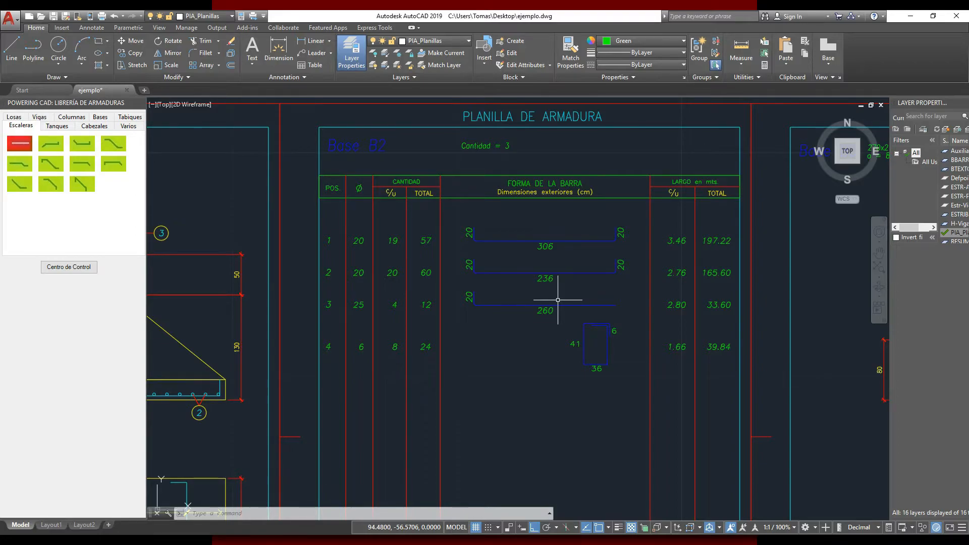
scroll(558, 300, "down", 4)
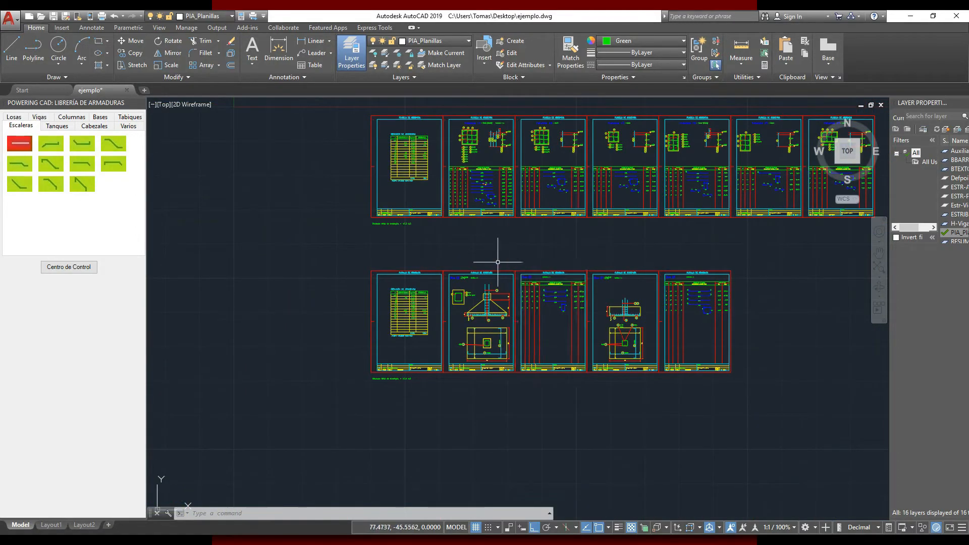
- Look over the column and footing strips, reading the total concrete volume note and base B2's sheet heading
middle_click_drag(513, 270, 434, 329)
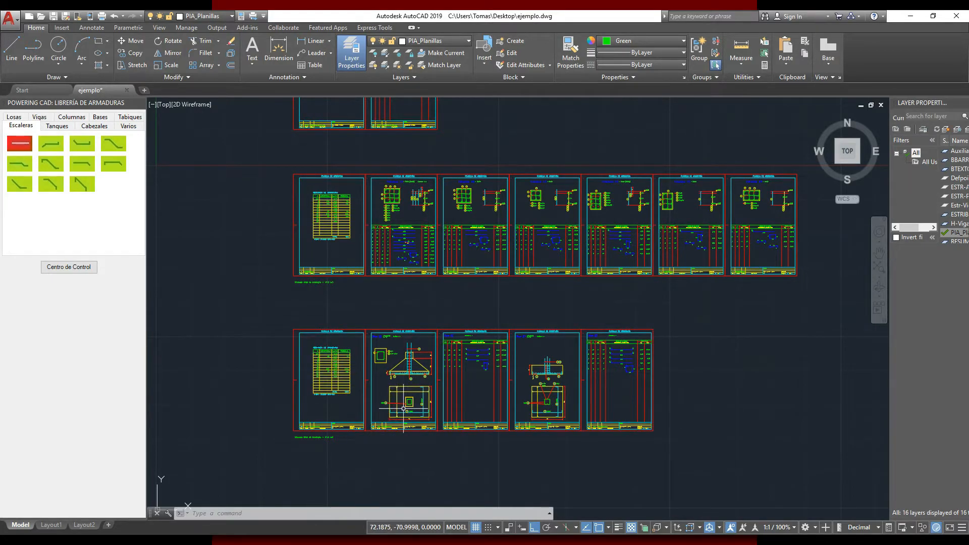
middle_click_drag(530, 417, 492, 387)
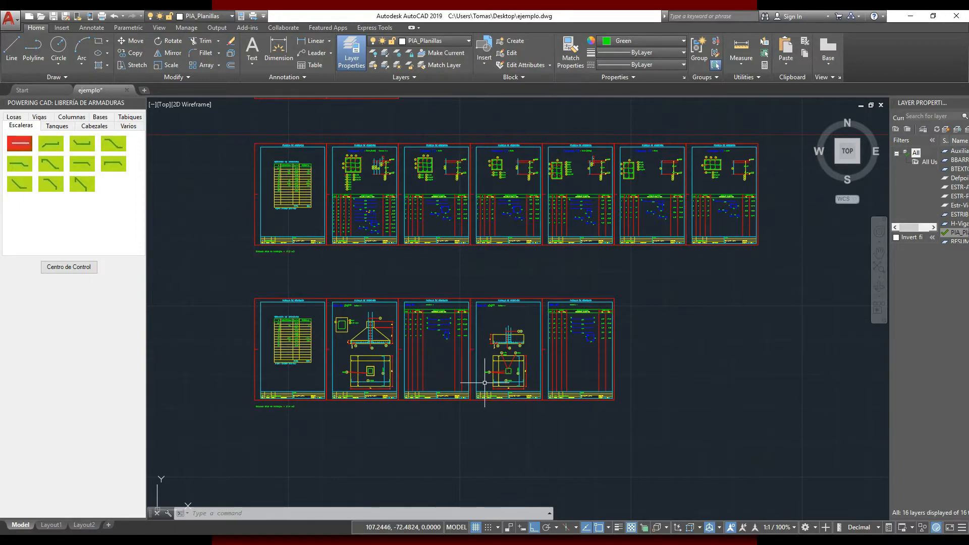
middle_click_drag(434, 421, 479, 379)
scroll(341, 376, "up", 4)
left_click(266, 349)
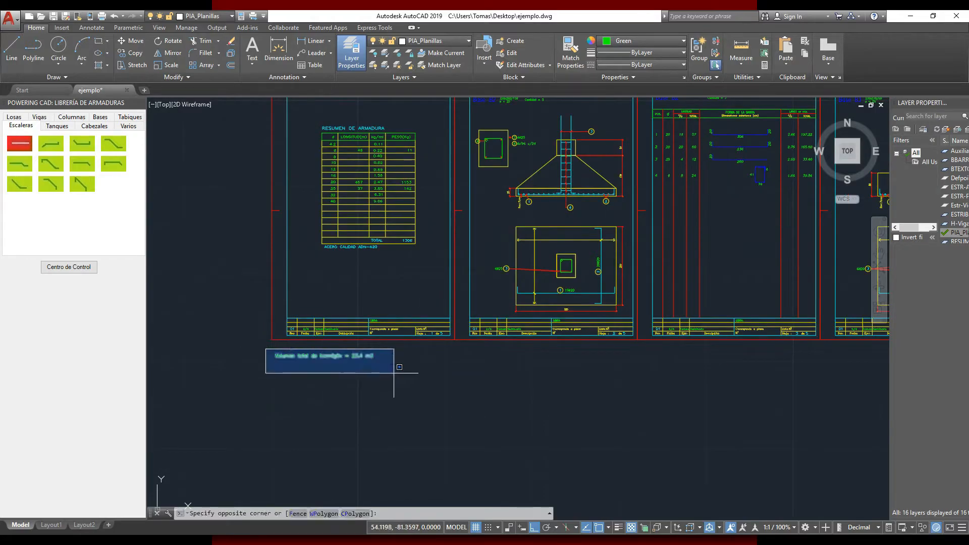
key("Escape")
scroll(388, 372, "up", 2)
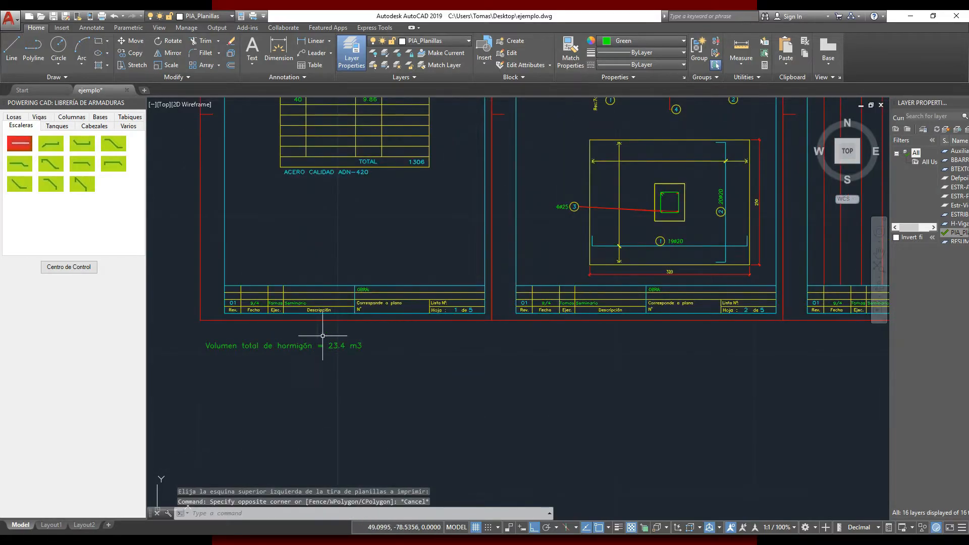
scroll(313, 354, "down", 4)
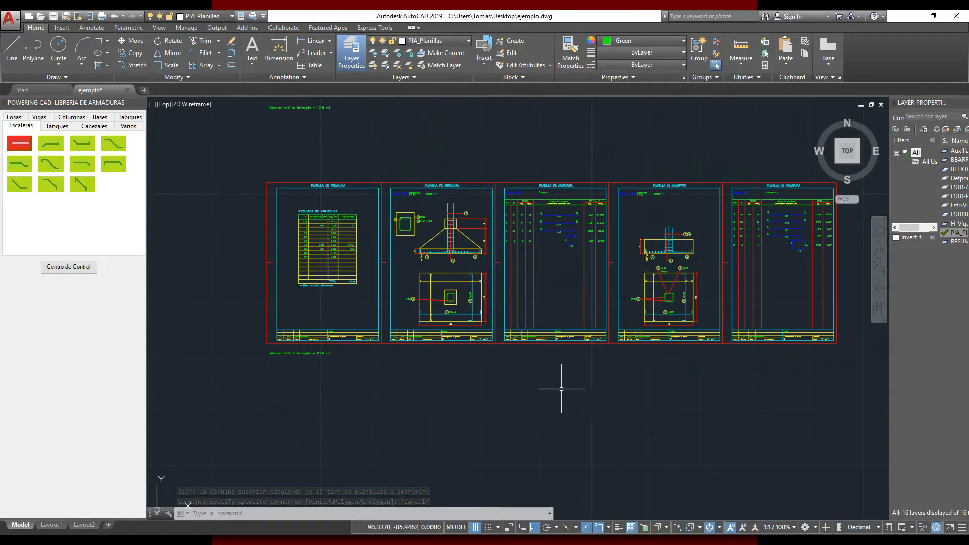
scroll(434, 199, "up", 4)
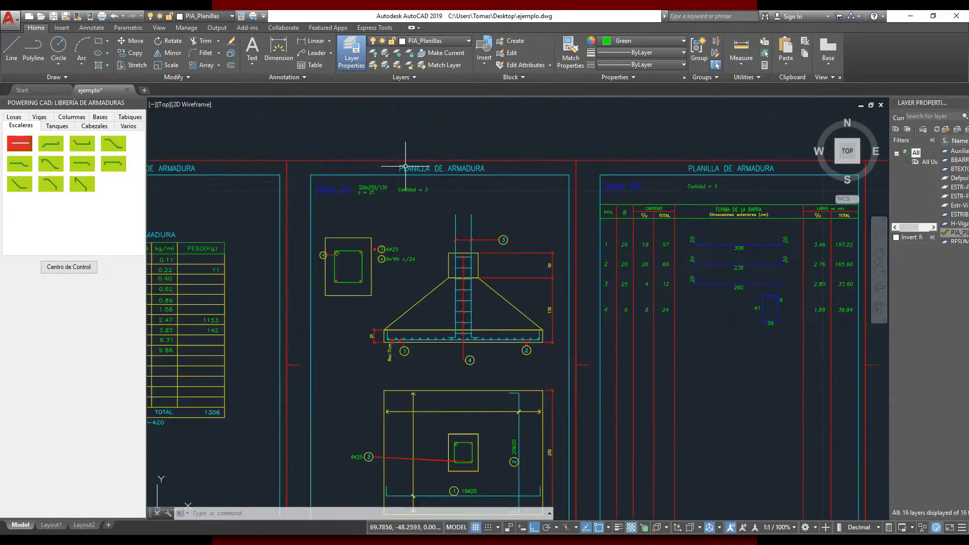
scroll(427, 193, "down", 2)
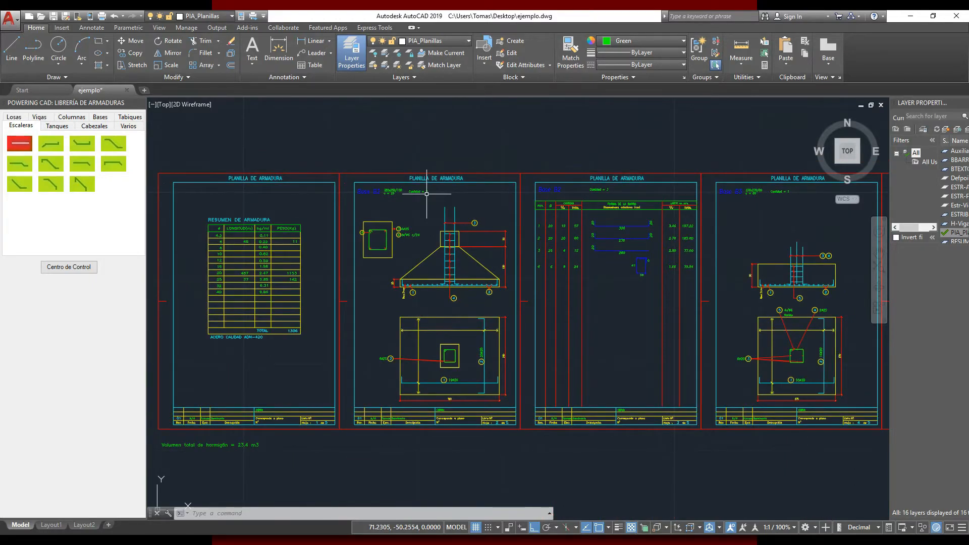
- Open the Submurales schedule and load its data from SubmuralesModelo.xls
scroll(427, 193, "down", 6)
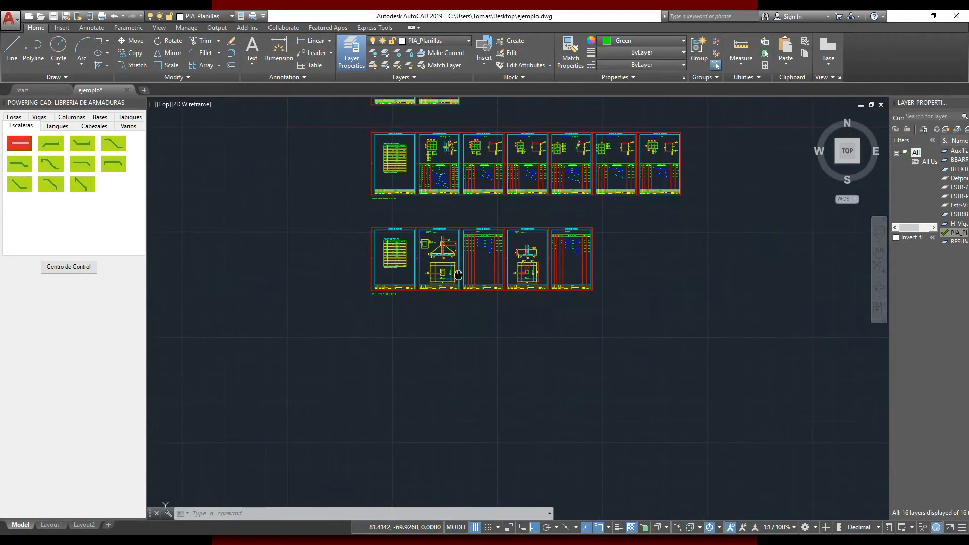
middle_click_drag(434, 209, 439, 233)
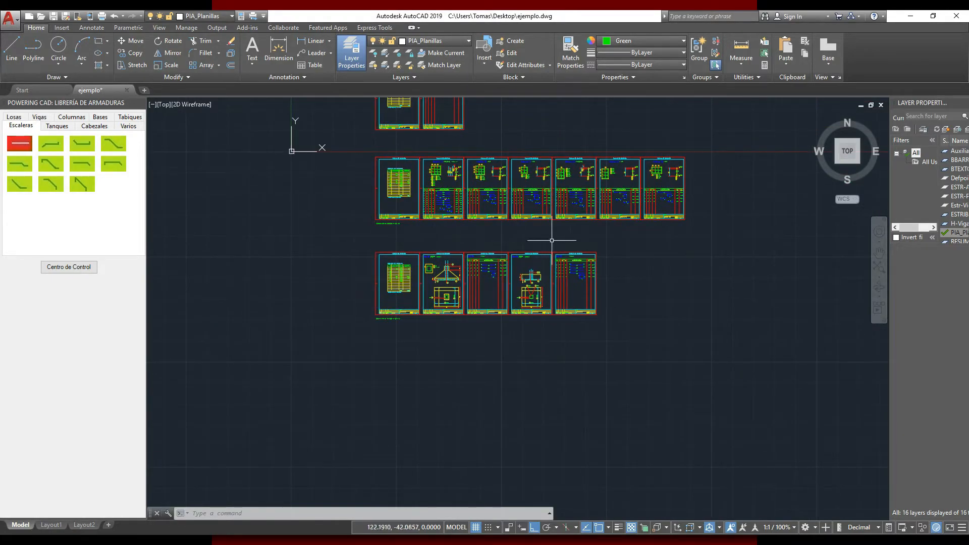
right_click(378, 343)
mouse_move(452, 166)
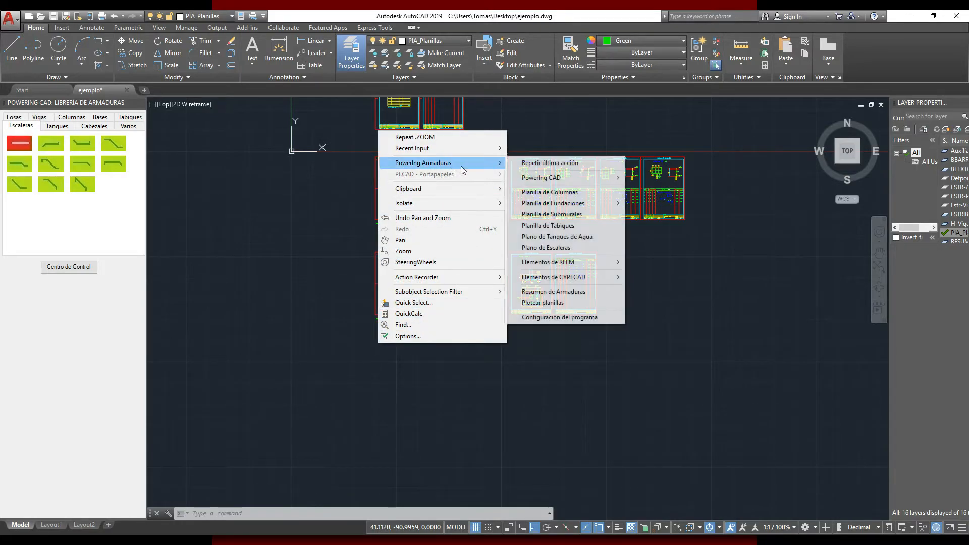
mouse_move(575, 203)
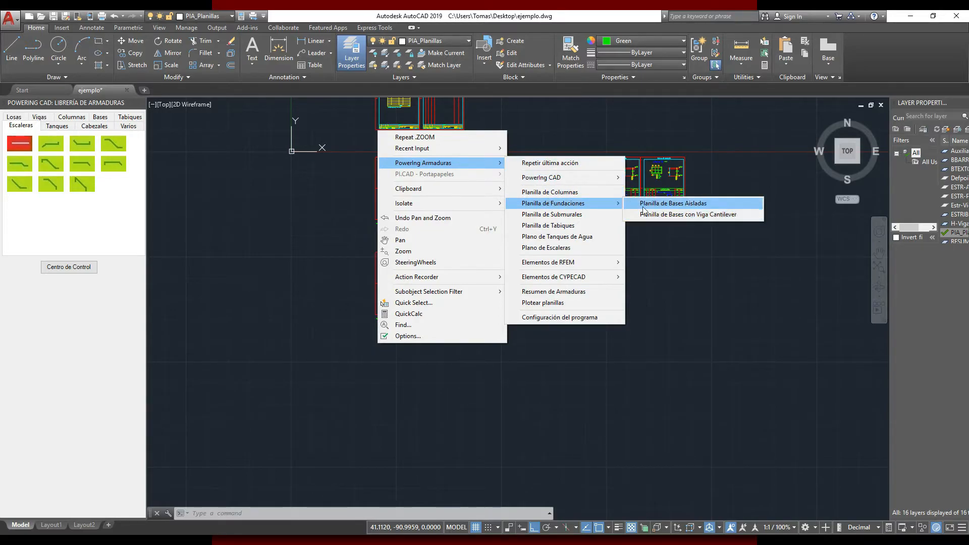
left_click(575, 215)
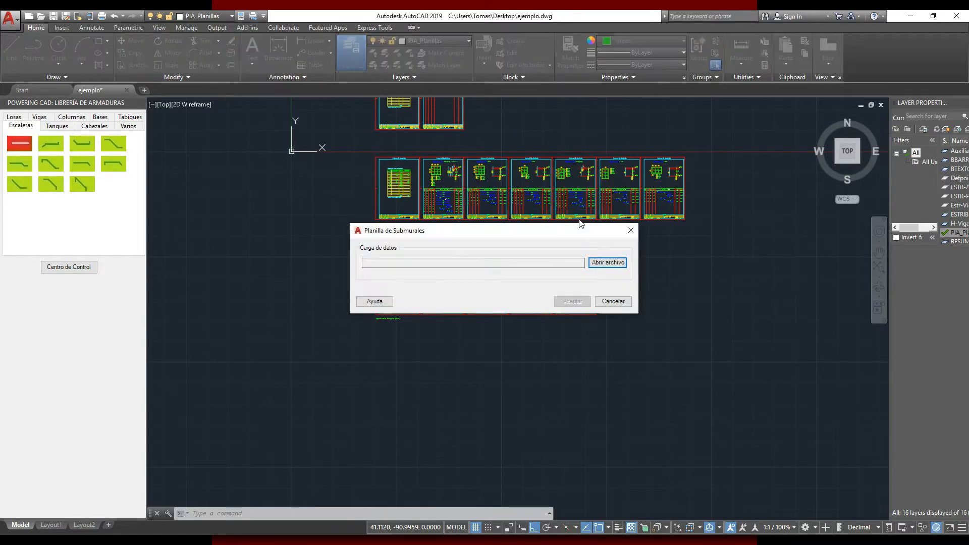
left_click(608, 265)
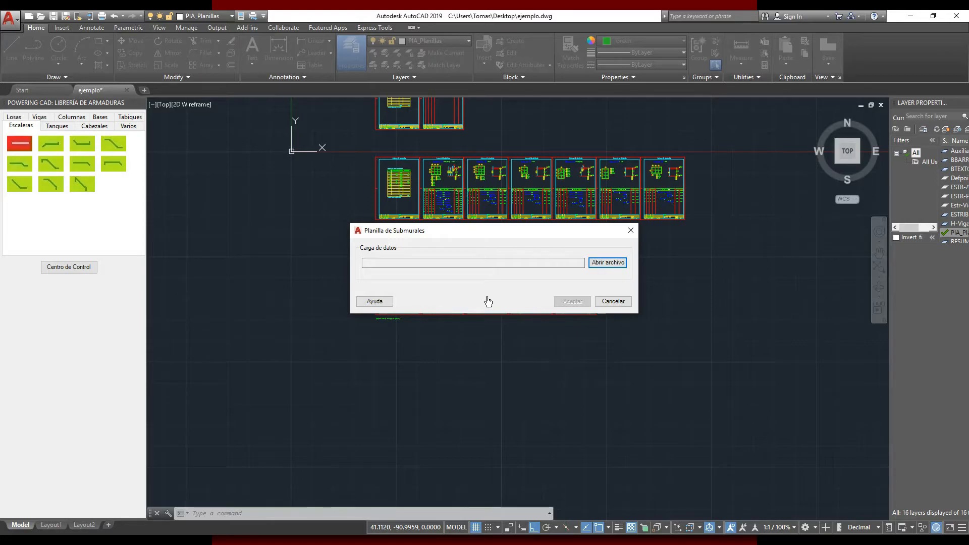
left_click(617, 263)
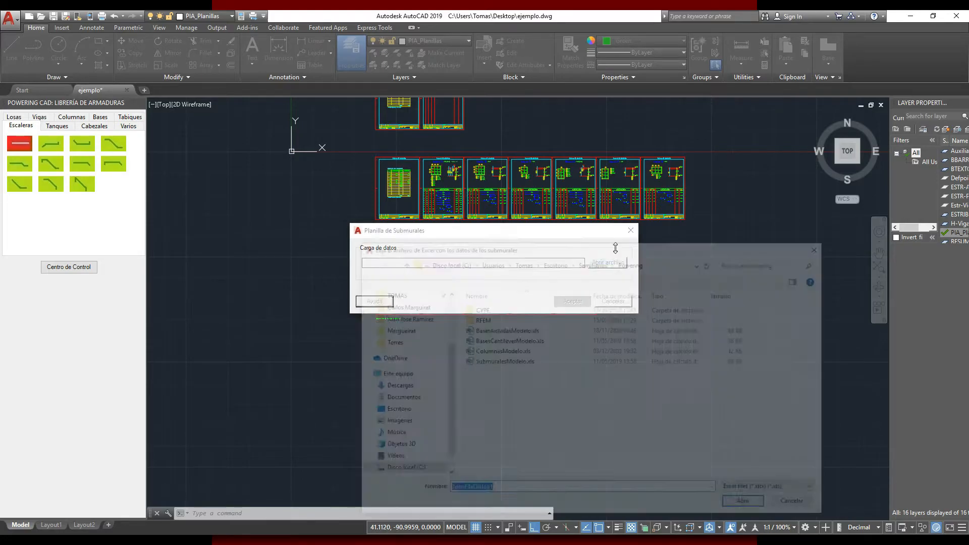
left_click(519, 362)
double_click(519, 363)
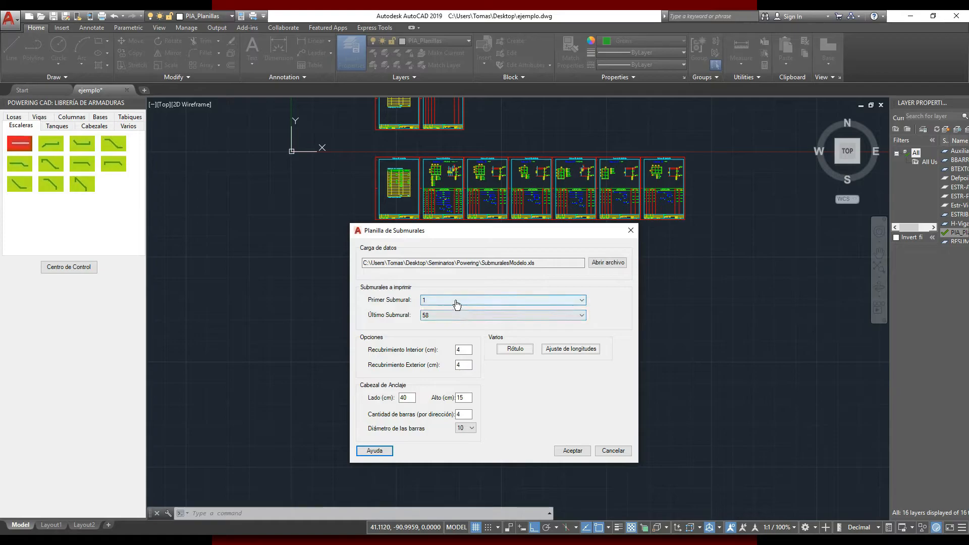
- Set the submurales to print from number 30 to number 45
left_click_drag(468, 235, 445, 234)
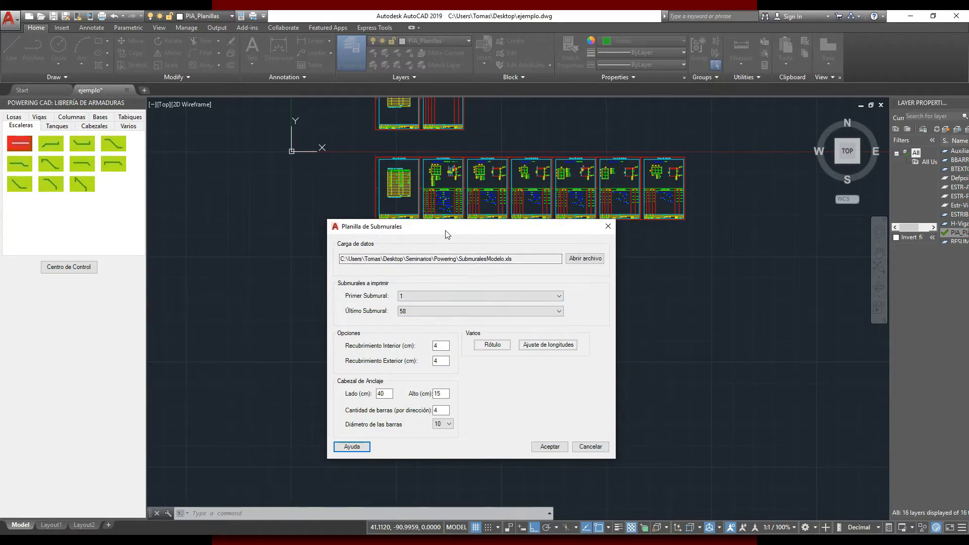
left_click(406, 296)
scroll(442, 429, "down", 3)
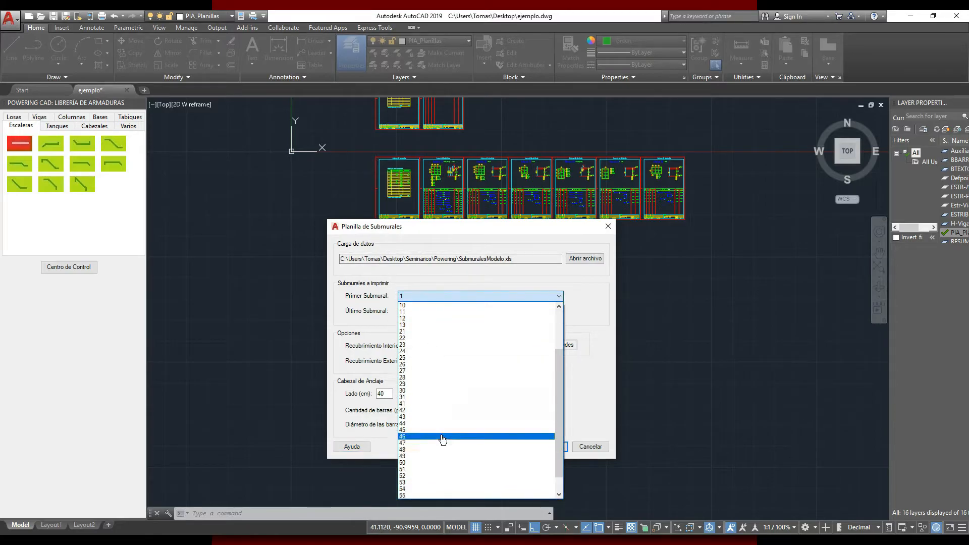
left_click(438, 391)
left_click(431, 312)
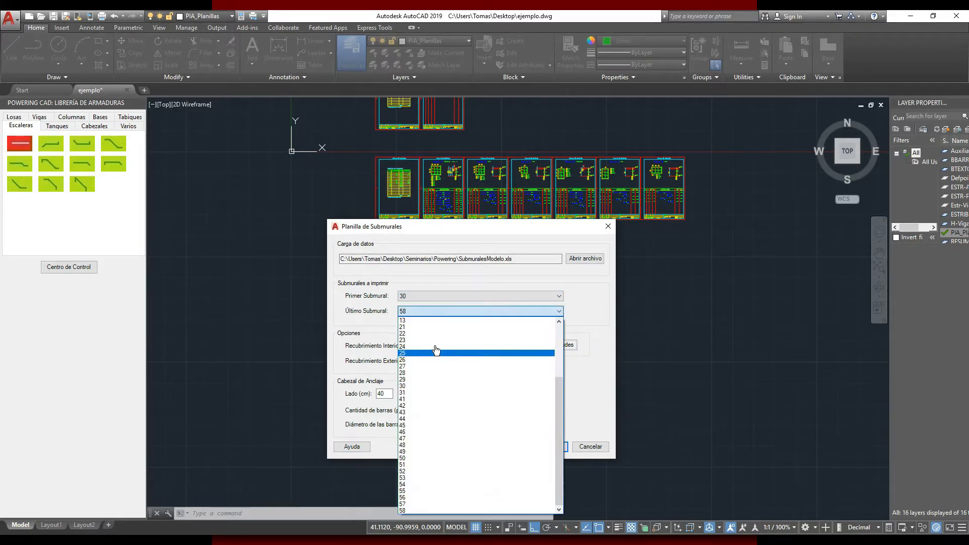
left_click(435, 426)
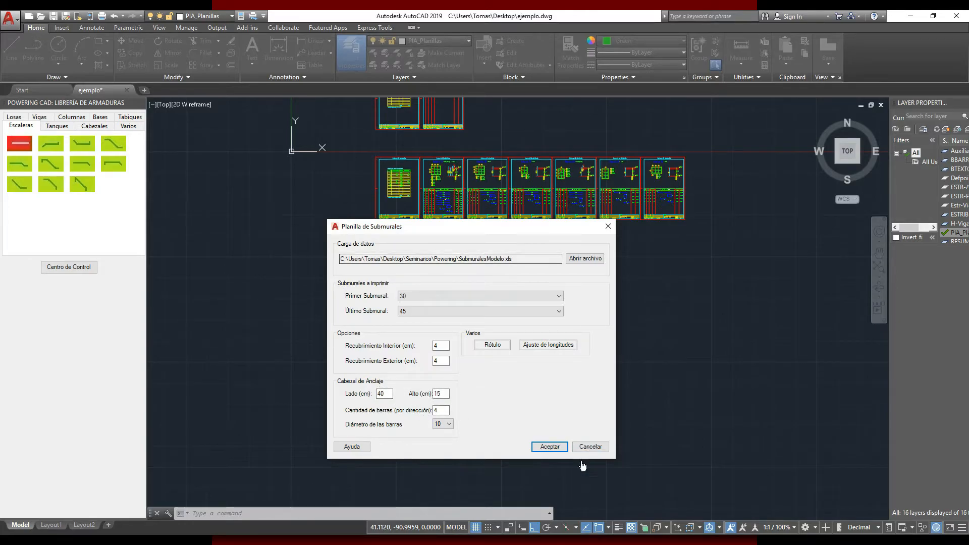
- Generate the submurales schedule sheets and place their strip just below the isolated footing strip
left_click(552, 453)
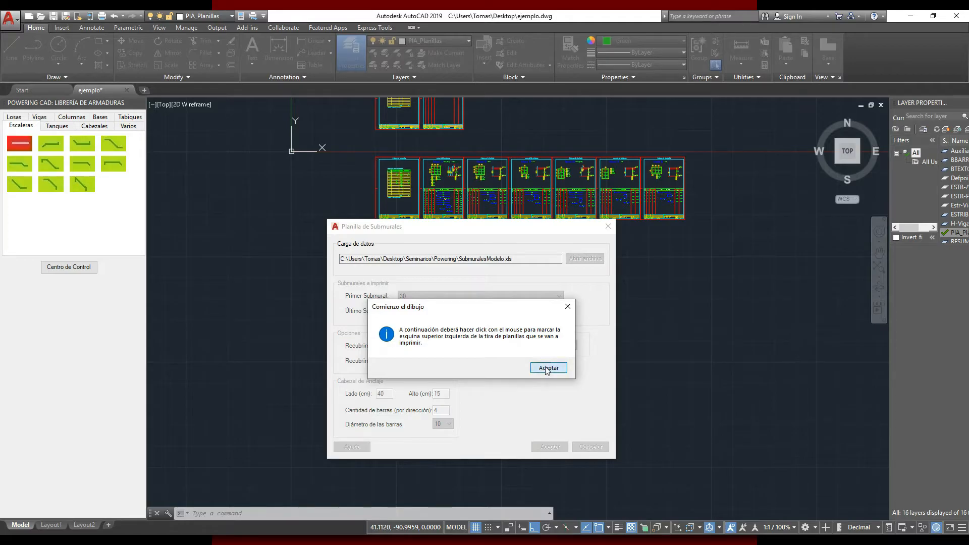
left_click(547, 368)
scroll(382, 303, "up", 4)
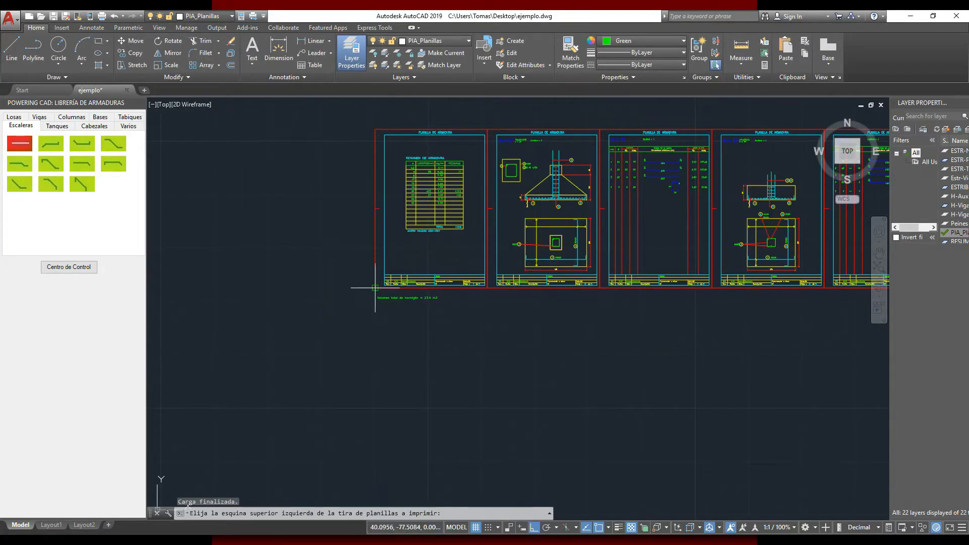
left_click(379, 372)
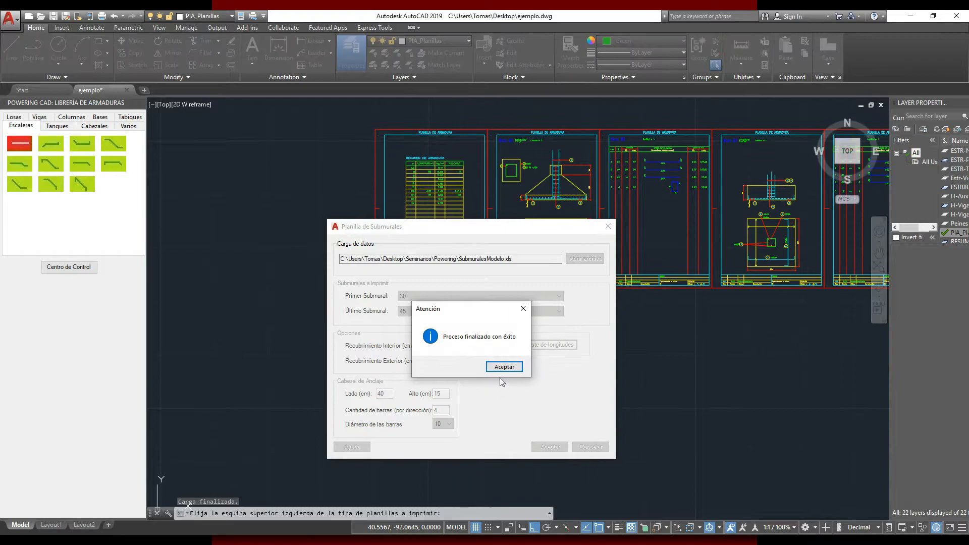
left_click(504, 367)
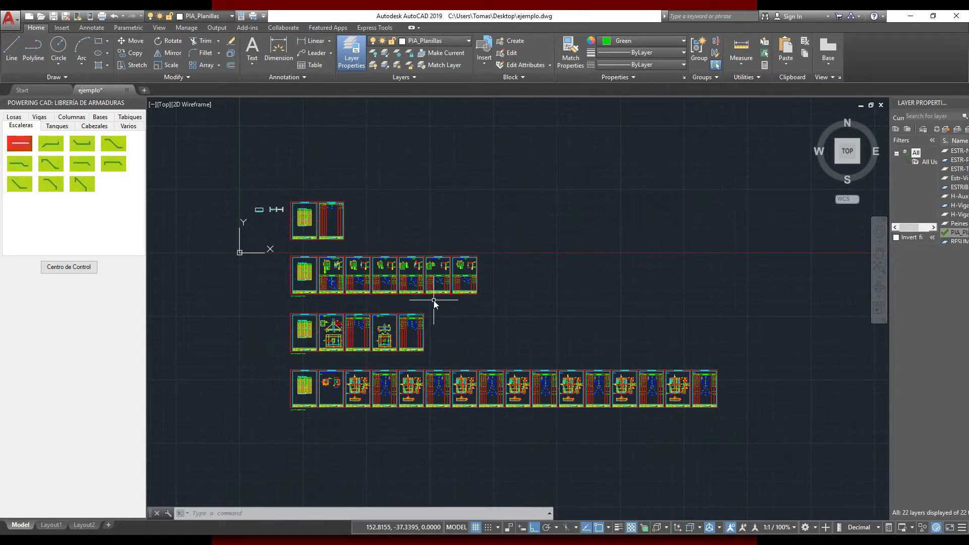
- Examine the submurales strip's steel summary, anchorage head detail, and Submural 30's elevation, section and bar table
scroll(308, 374, "up", 8)
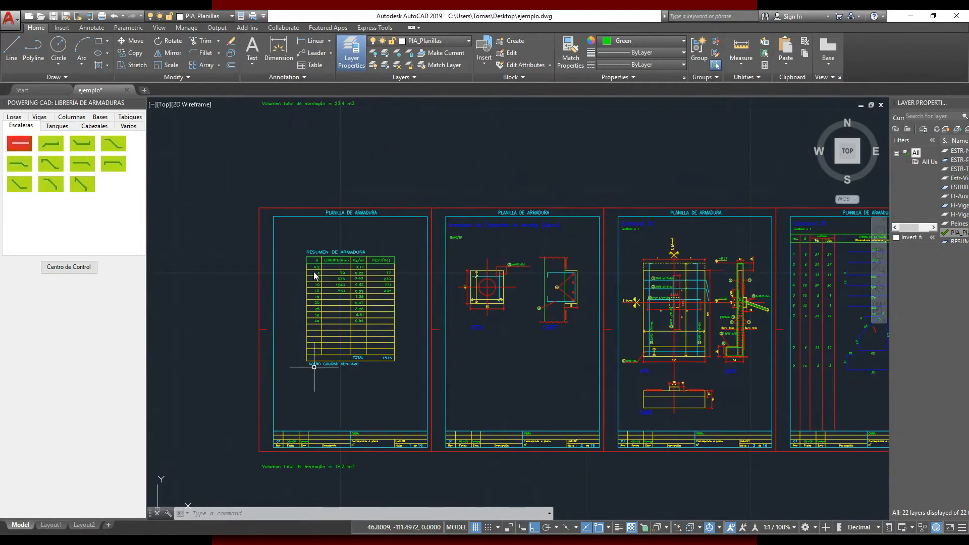
scroll(303, 240, "up", 3)
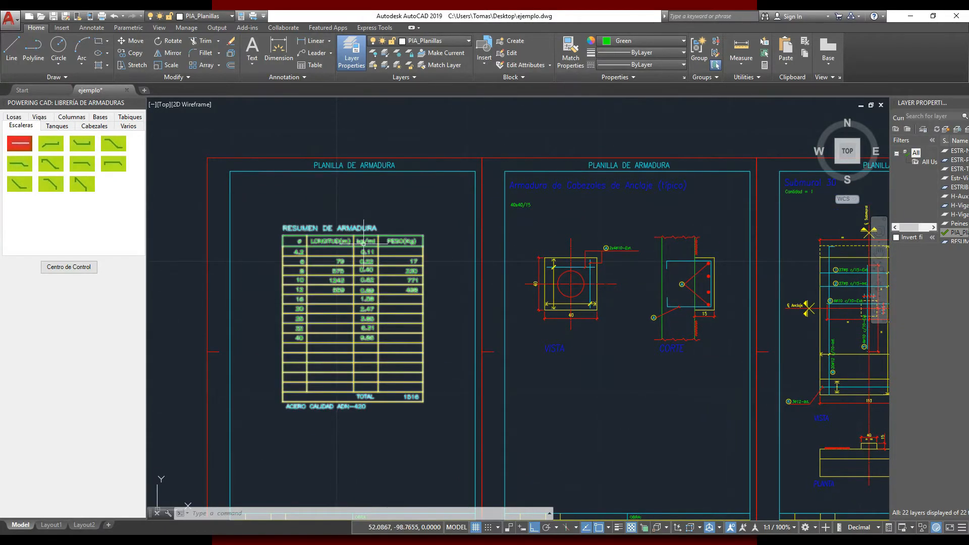
middle_click_drag(405, 268, 377, 246)
middle_click_drag(650, 343, 520, 322)
middle_click_drag(709, 304, 403, 292)
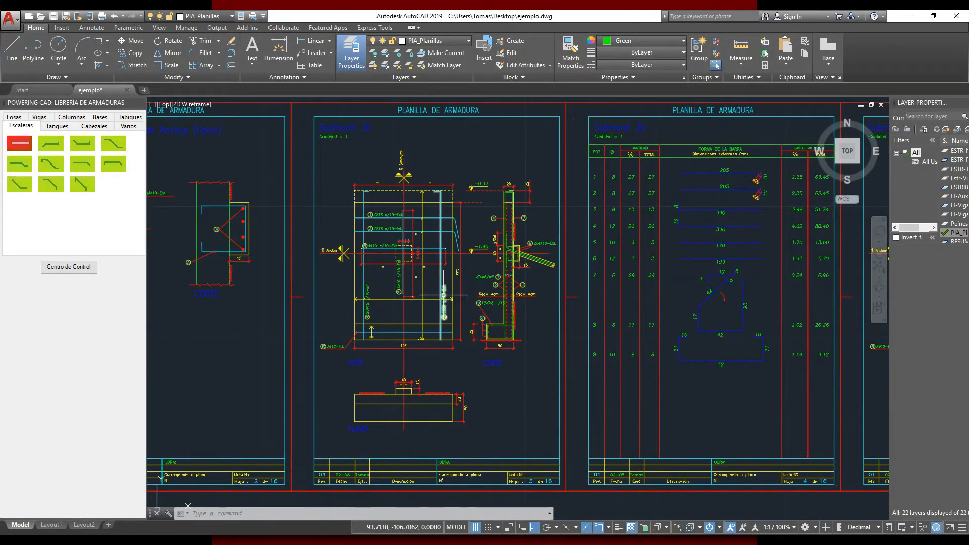
scroll(443, 295, "up", 2)
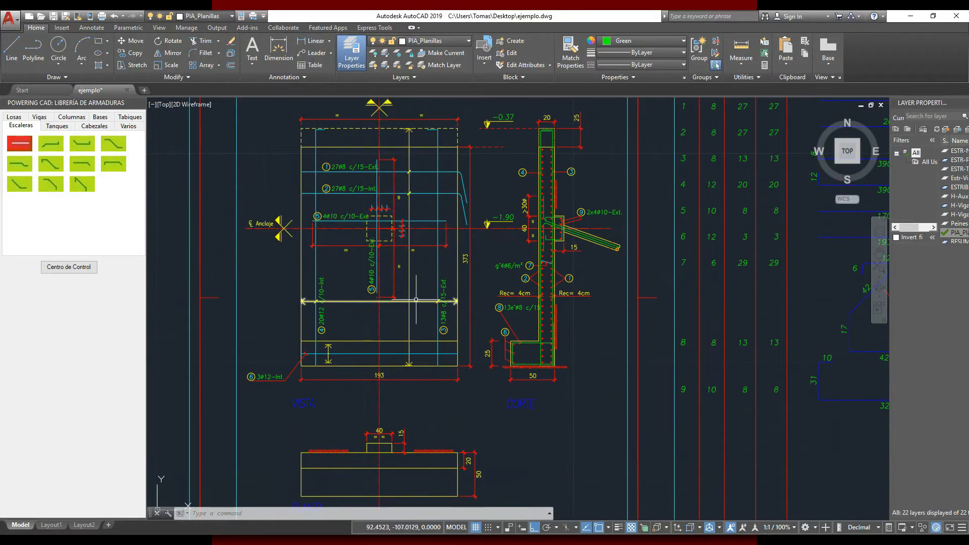
scroll(413, 293, "down", 2)
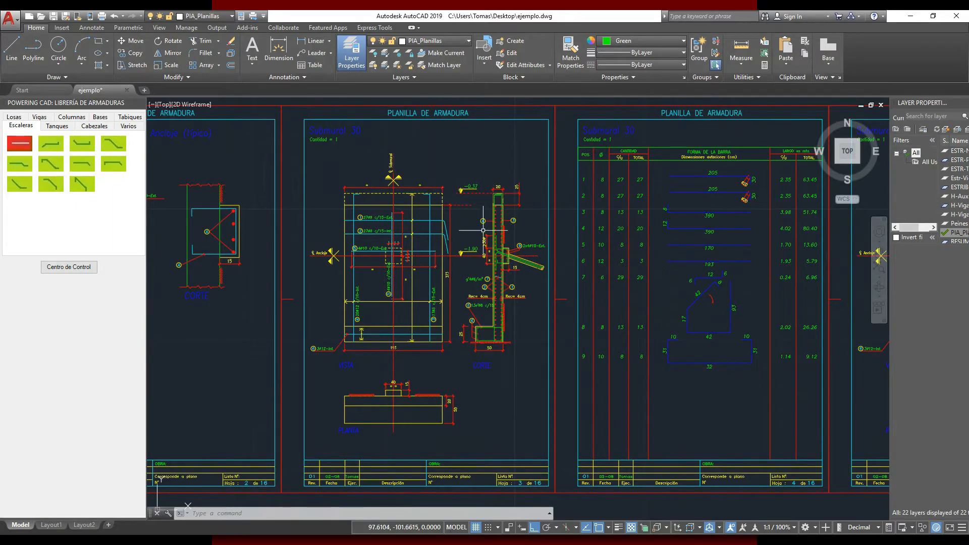
scroll(487, 225, "up", 2)
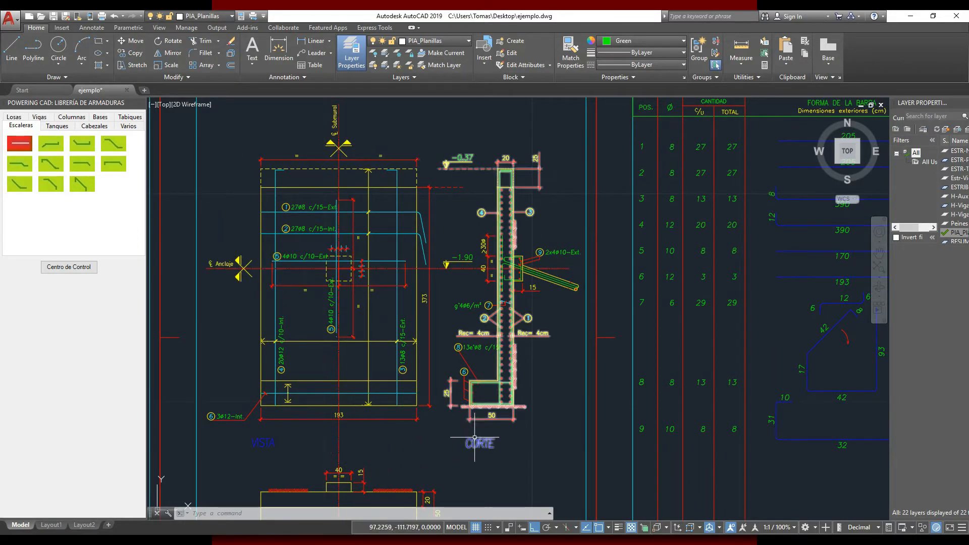
middle_click_drag(408, 429, 438, 434)
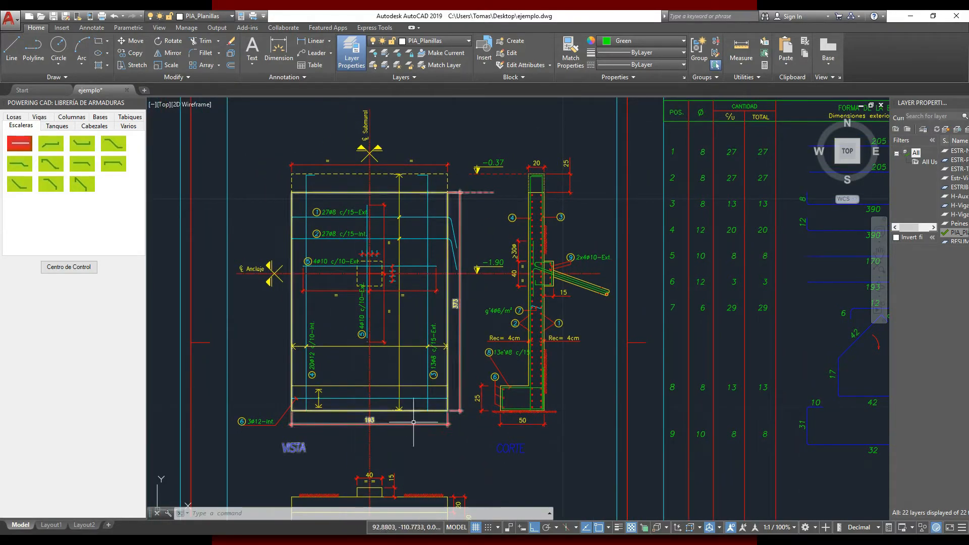
middle_click_drag(660, 347, 452, 335)
scroll(451, 335, "down", 2)
middle_click_drag(623, 339, 415, 321)
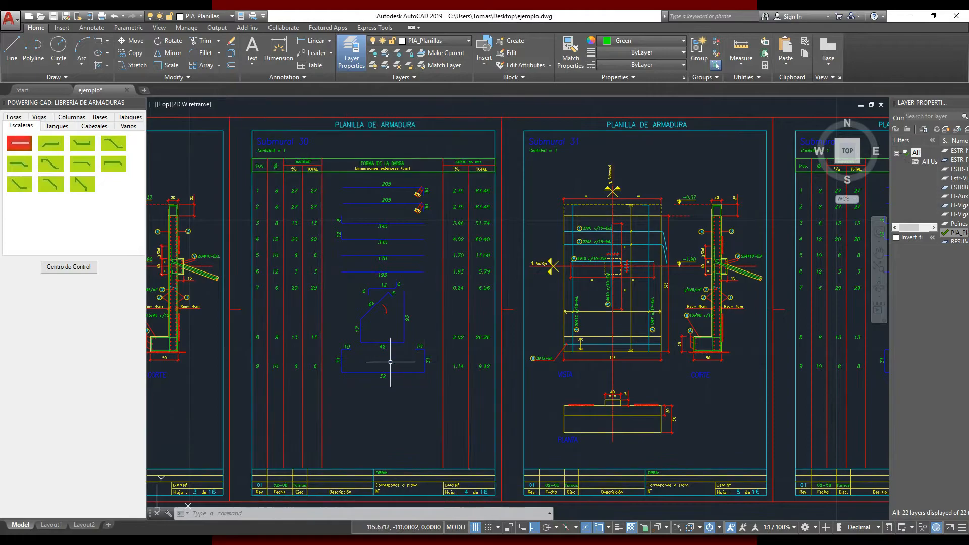
scroll(353, 359, "up", 2)
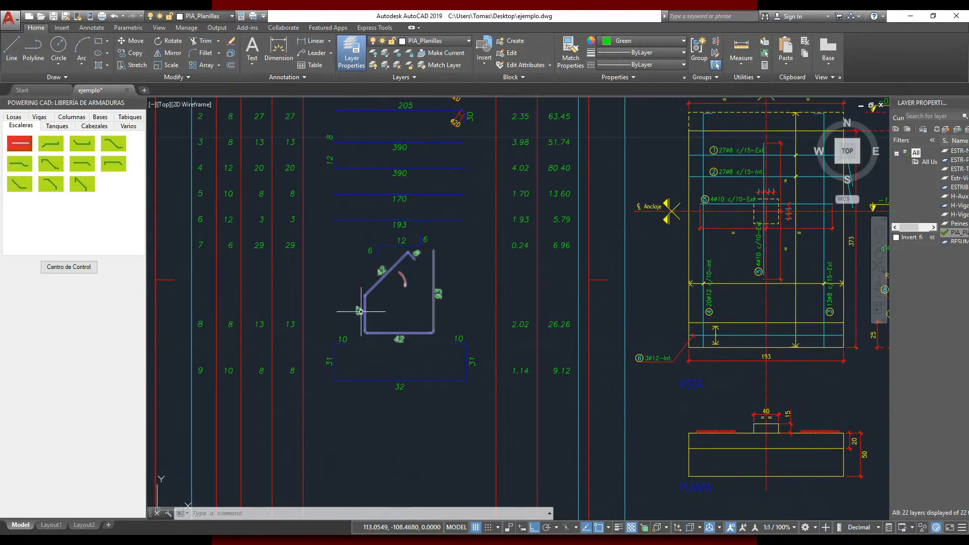
- Look over all four schedule strips together, comparing the first strip's steel summary with the column and footing sheets
scroll(411, 341, "down", 8)
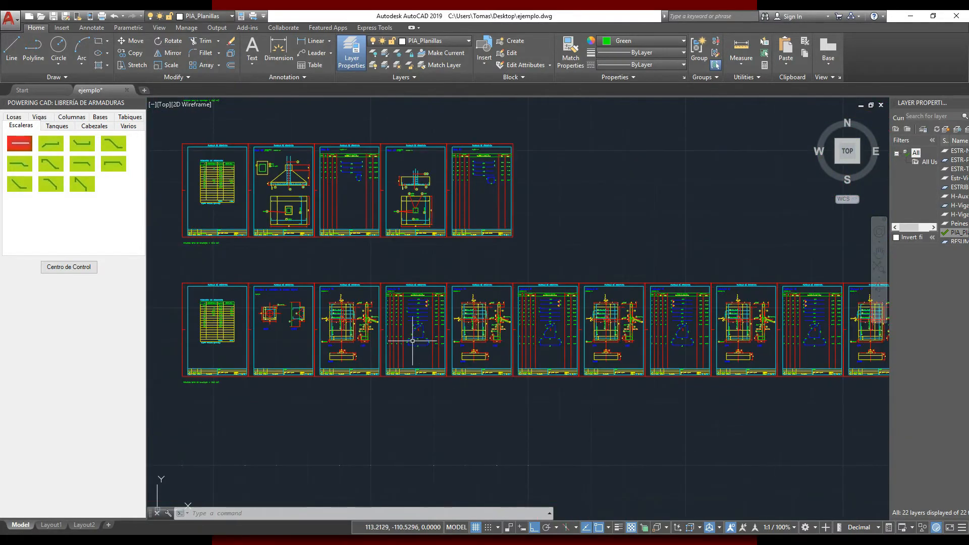
scroll(463, 326, "down", 2)
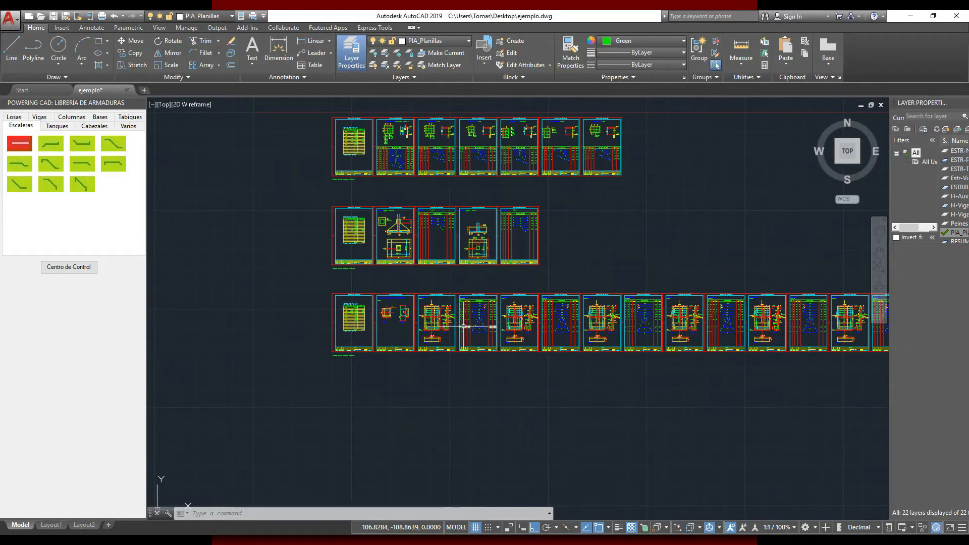
scroll(488, 334, "down", 2)
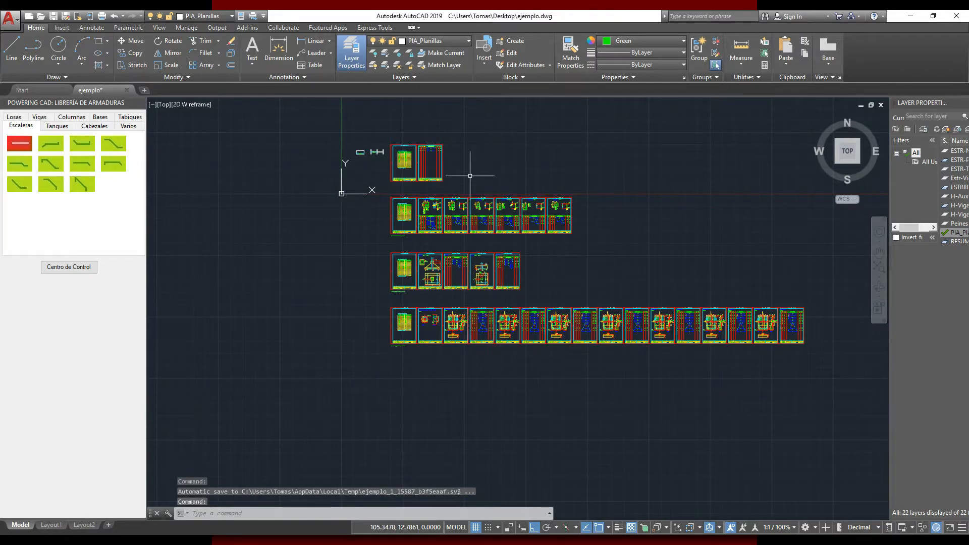
scroll(406, 149, "up", 3)
left_click(385, 150)
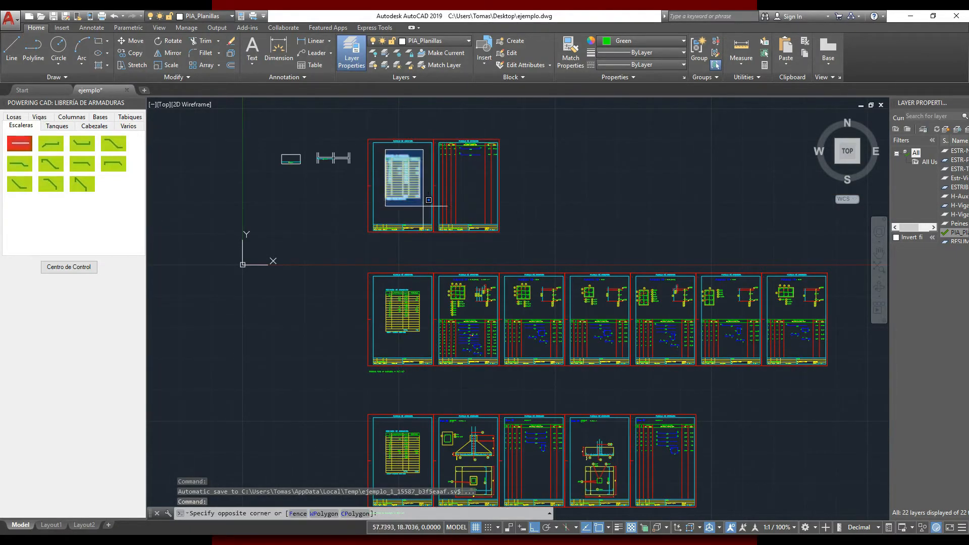
key("Escape")
left_click(380, 283)
key("Escape")
middle_click_drag(407, 214, 407, 172)
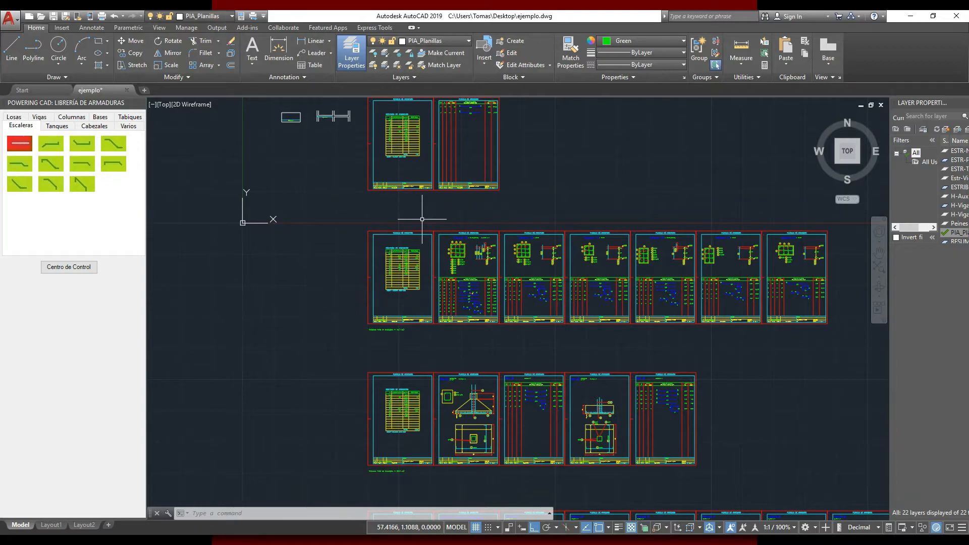
scroll(422, 219, "down", 2)
scroll(364, 208, "down", 6)
middle_click_drag(410, 259, 443, 229)
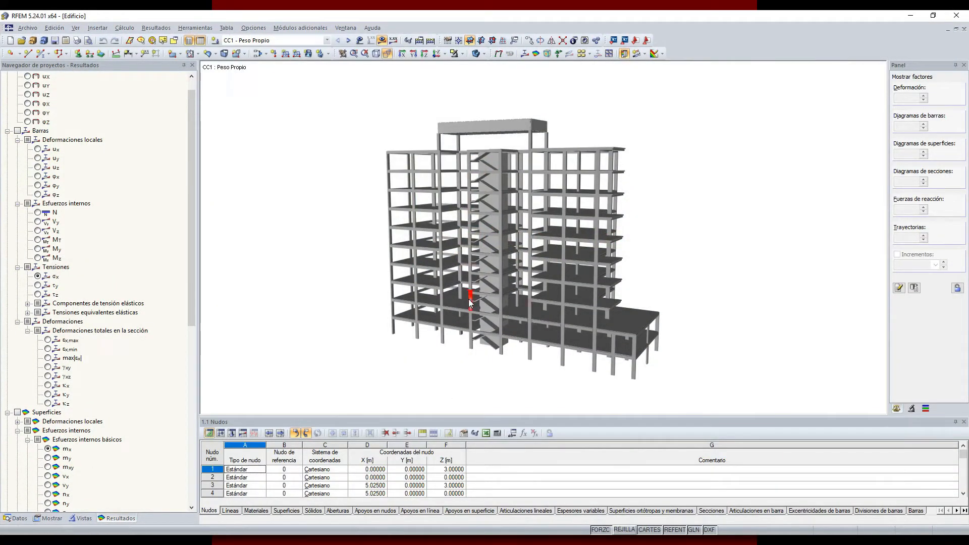
- Switch to the Edificio model in RFEM and display the RF-CONCRETE Columns CA1 - Columnas results
left_click(346, 29)
left_click(347, 28)
mouse_move(658, 277)
middle_mouse_down("ctrl")
mouse_move(571, 281)
mouse_move(666, 278)
middle_mouse_up("ctrl")
left_click(327, 43)
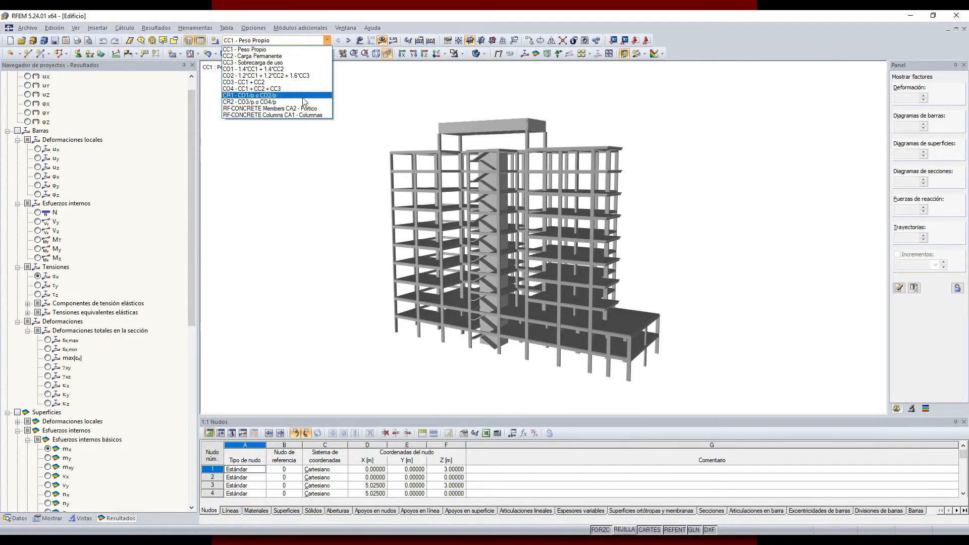
left_click(281, 120)
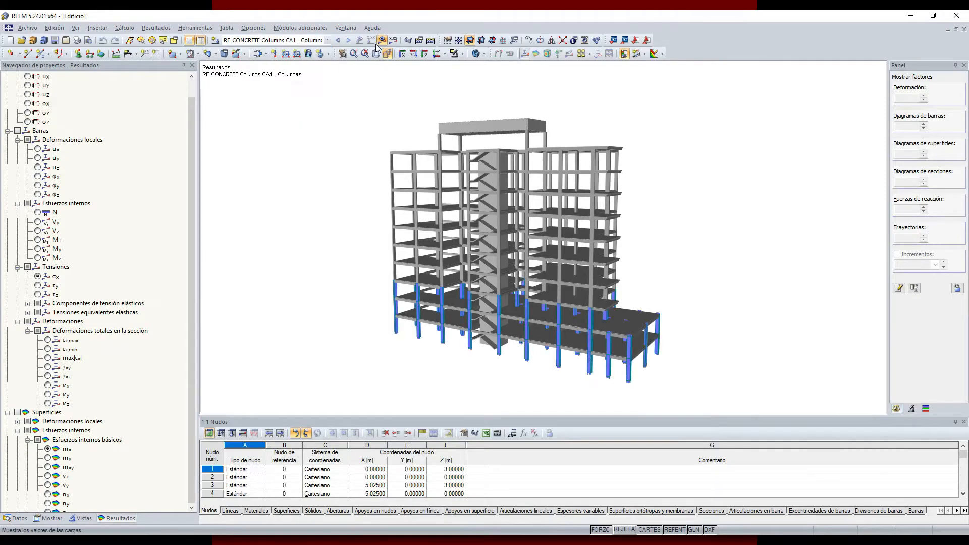
- Examine the rendered reinforcement of the building's lower-storey columns up close and from a wider view
scroll(466, 317, "up", 5)
scroll(467, 309, "up", 8)
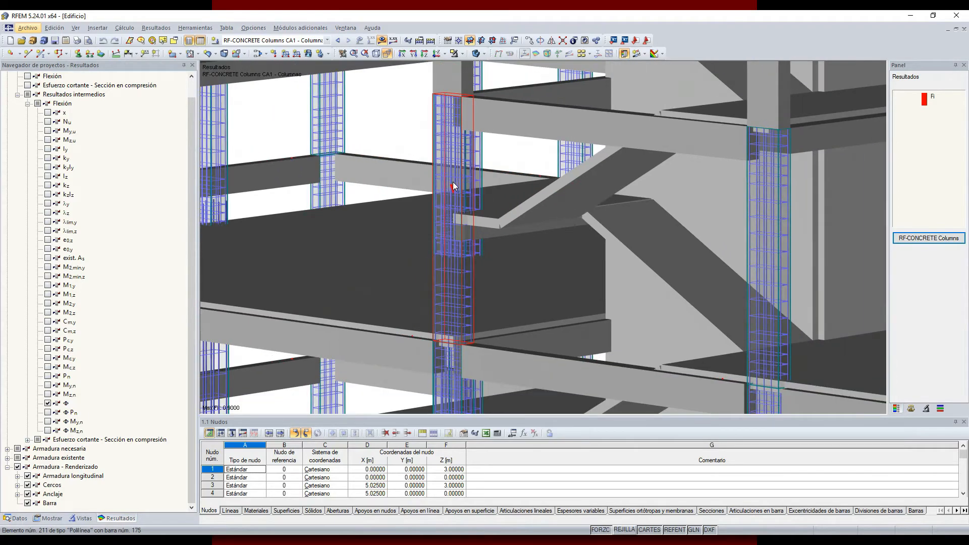
middle_click_drag(453, 182, 527, 194, "ctrl")
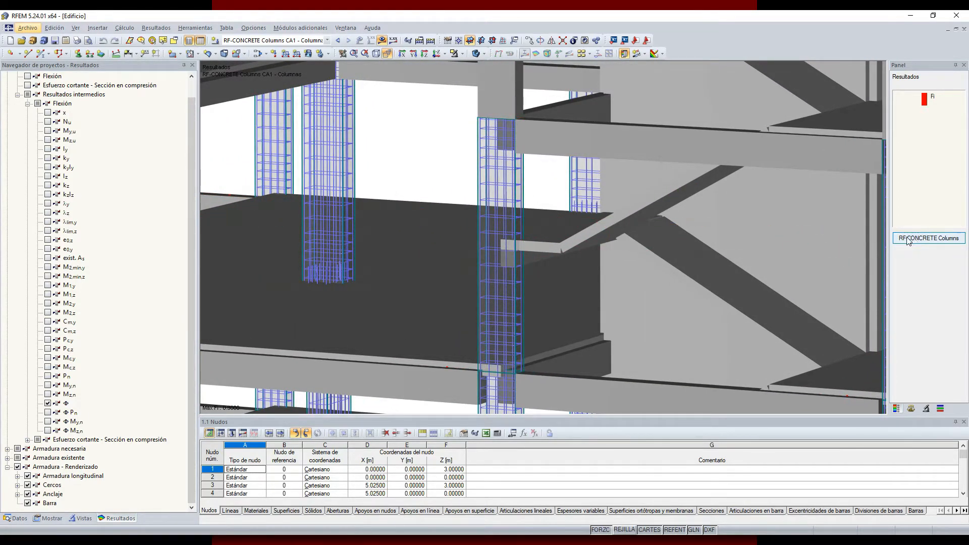
scroll(555, 232, "down", 8)
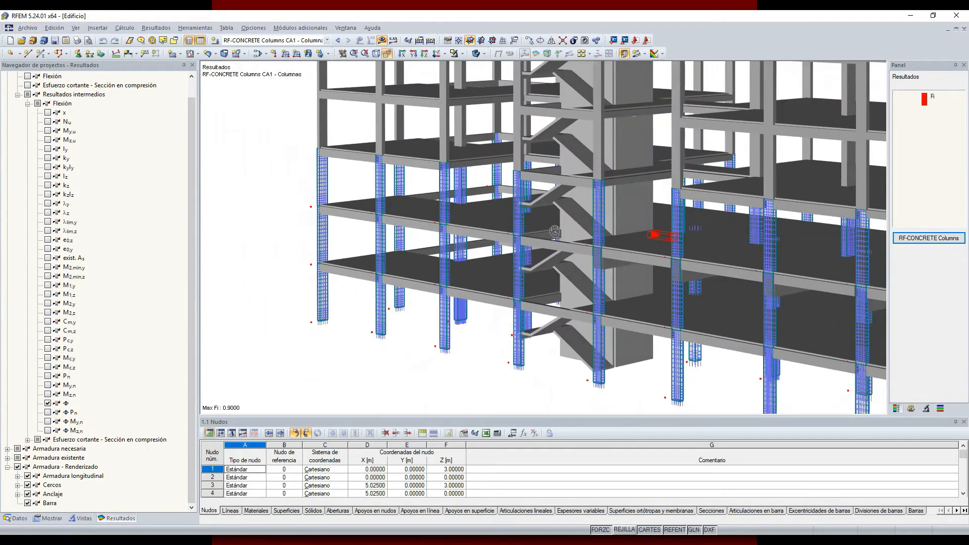
middle_click_drag(555, 231, 494, 282, "ctrl")
scroll(564, 217, "down", 1)
scroll(401, 270, "down", 1)
mouse_move(400, 270)
middle_mouse_down("ctrl")
mouse_move(355, 270)
mouse_move(404, 272)
middle_mouse_up("ctrl")
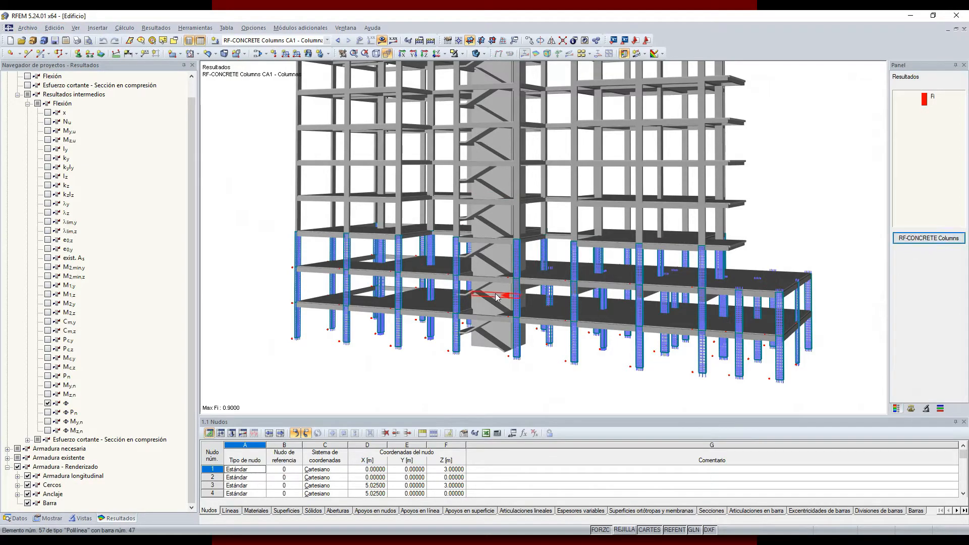
mouse_move(495, 297)
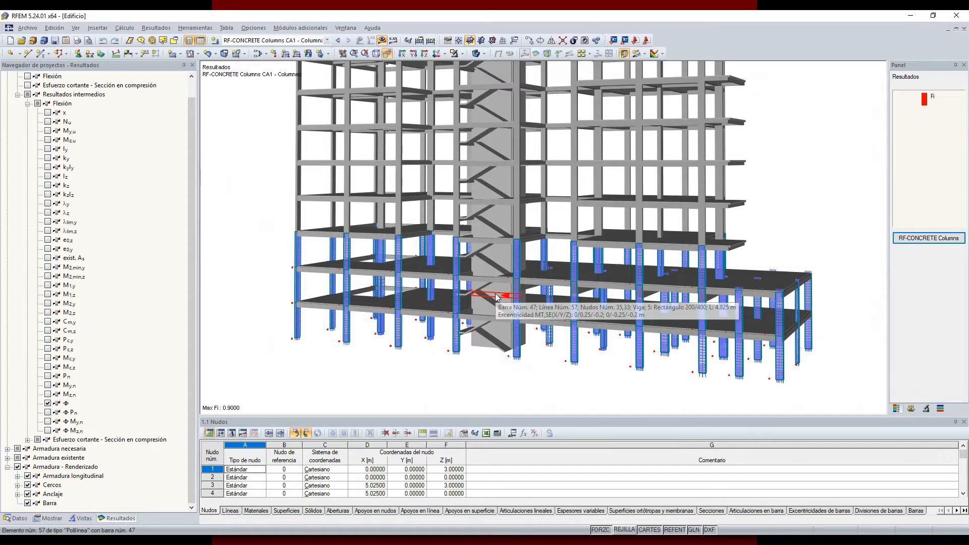
- Open the RF-CONCRETE Columns module for case CA1, accepting the bar diameter warning
left_click(896, 241)
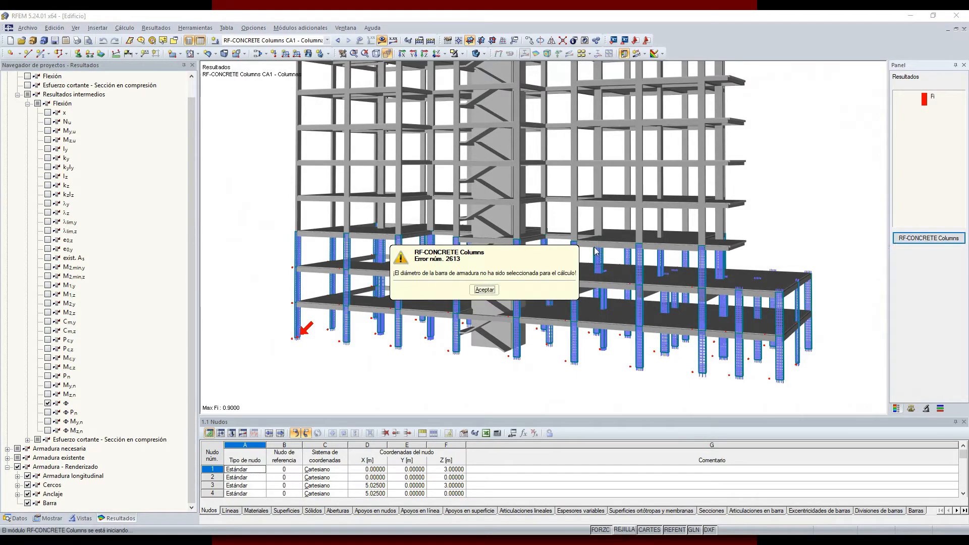
left_click(493, 293)
left_click(493, 295)
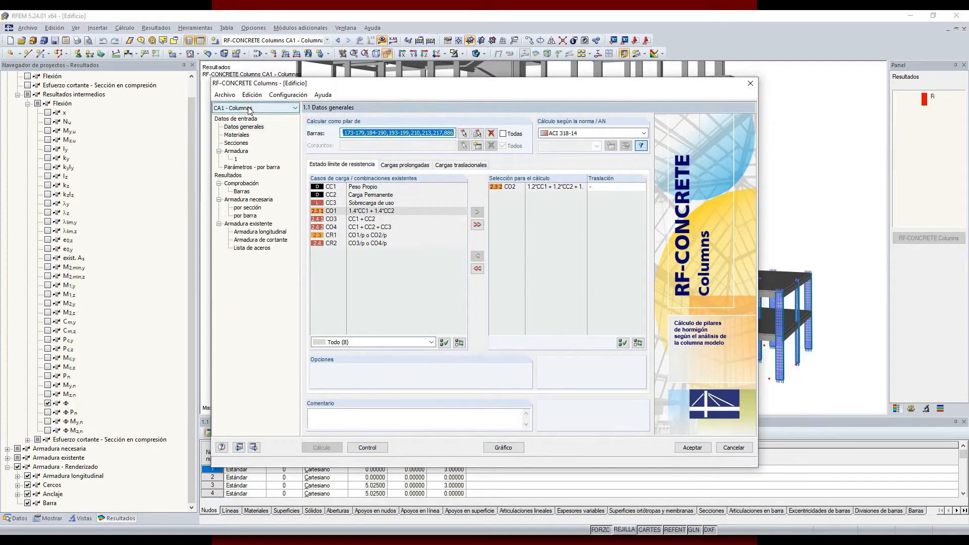
- Export all the module's result tables to Microsoft Excel, leaving out the input tables
left_click(229, 96)
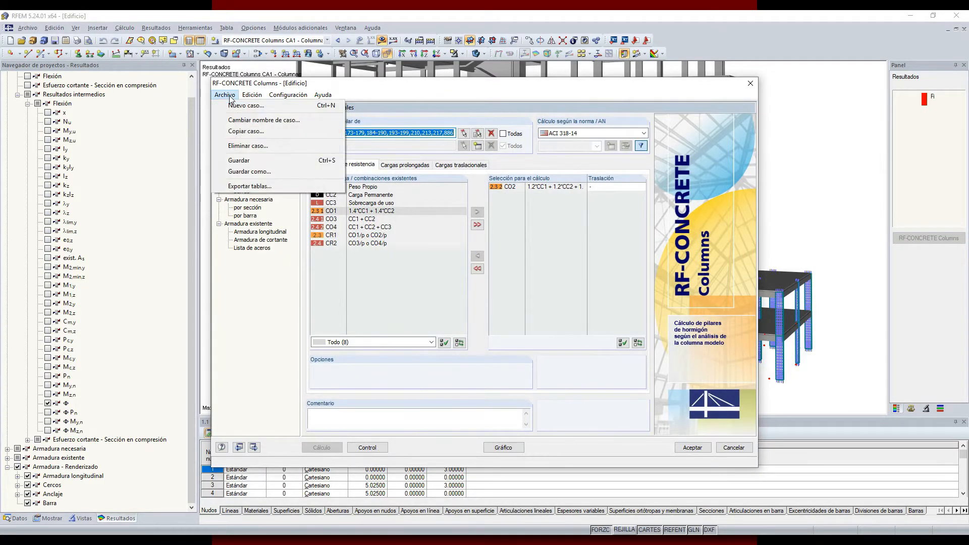
left_click(249, 187)
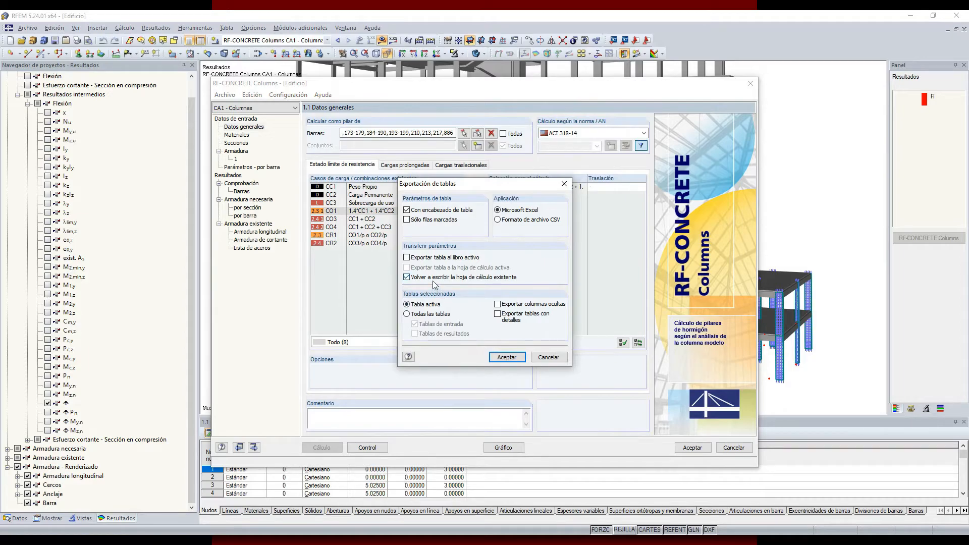
left_click(418, 314)
left_click(416, 325)
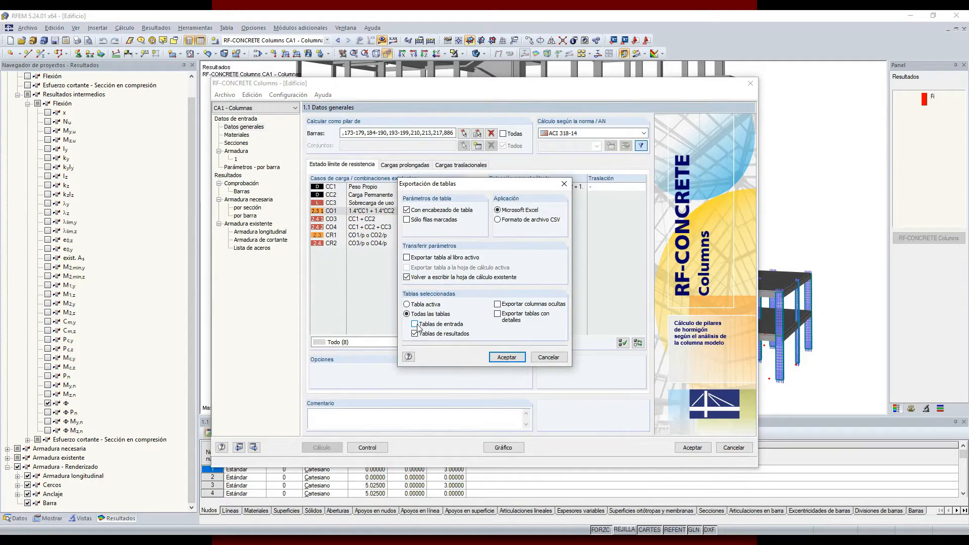
left_click(515, 358)
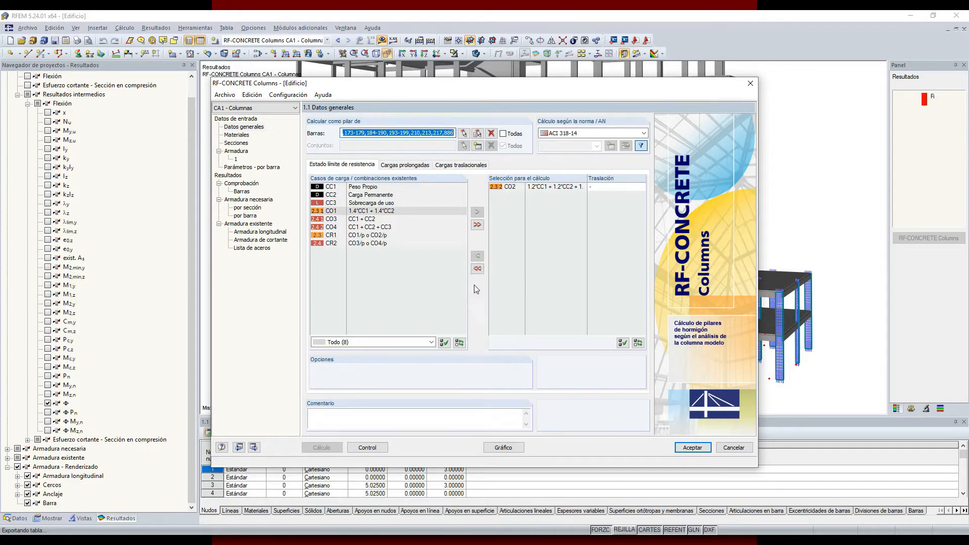
- Switch to the exported Excel workbook and review the steel list, existing longitudinal reinforcement and existing shear reinforcement sheets
left_click(427, 535)
left_click(449, 504)
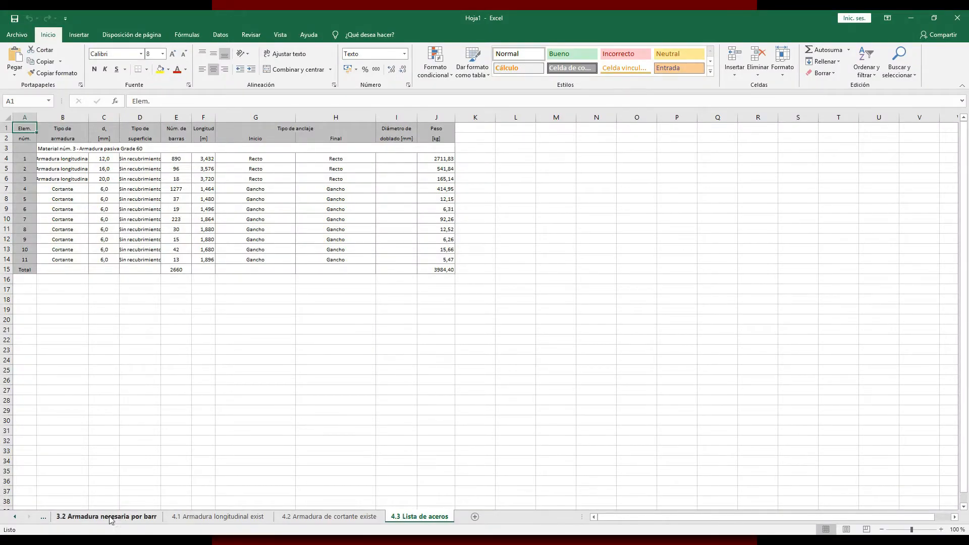
left_click(181, 517)
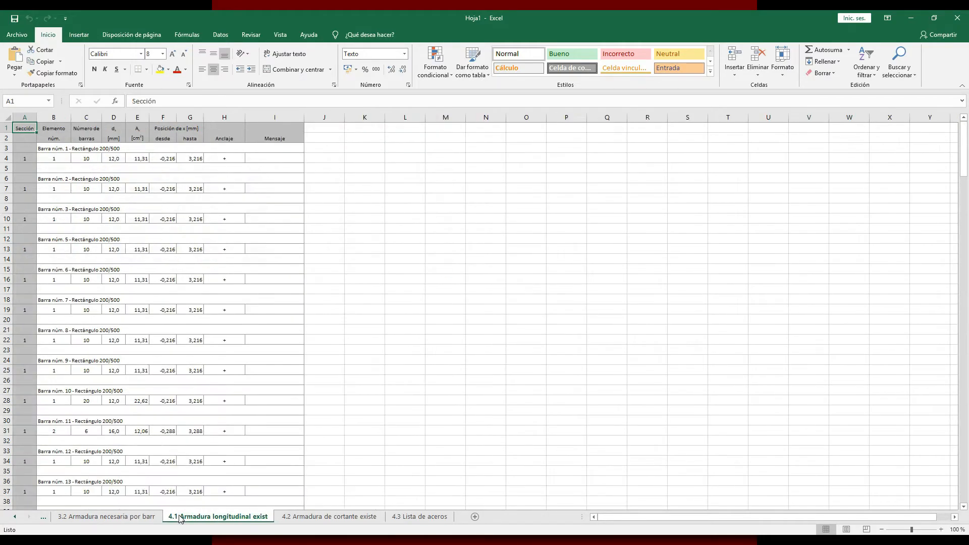
left_click(297, 517)
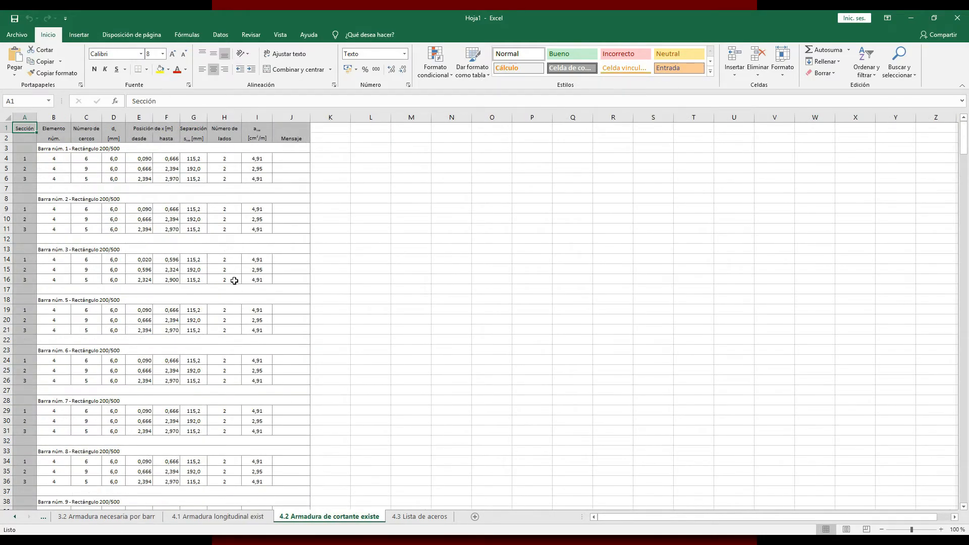
- Start saving the workbook under a new name and create a desktop folder named ColumnasRFEM for it
left_click(16, 35)
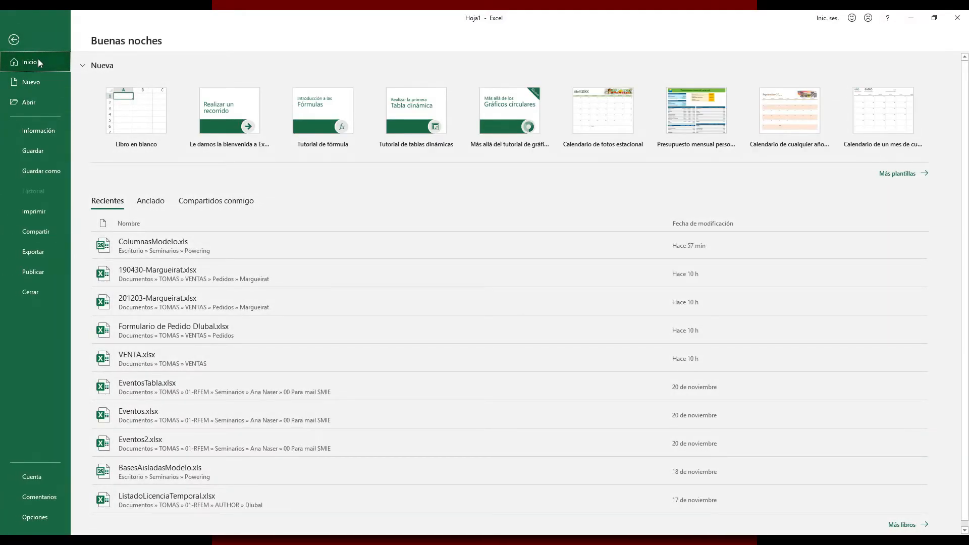
left_click(59, 175)
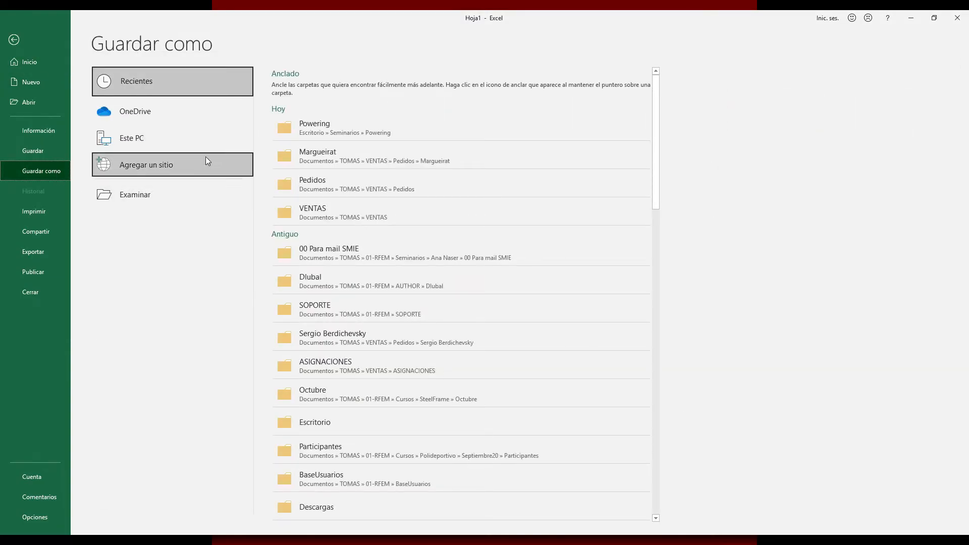
left_click(156, 190)
left_click(136, 118)
right_click(312, 242)
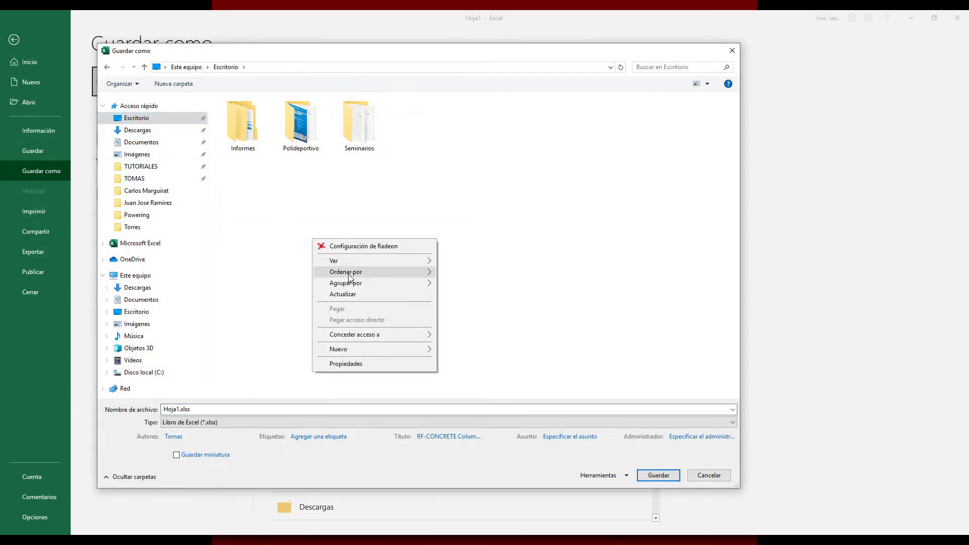
mouse_move(366, 352)
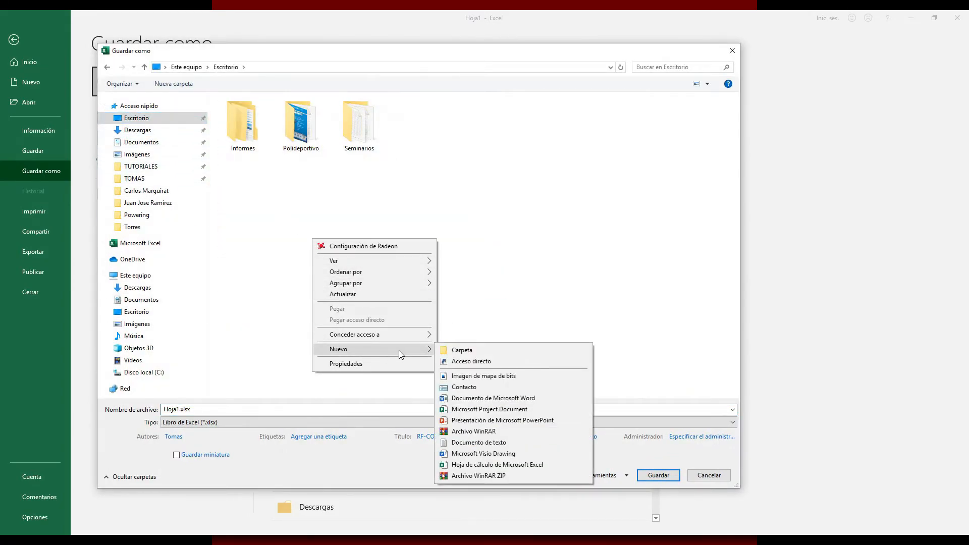
left_click(461, 348)
type("Colu")
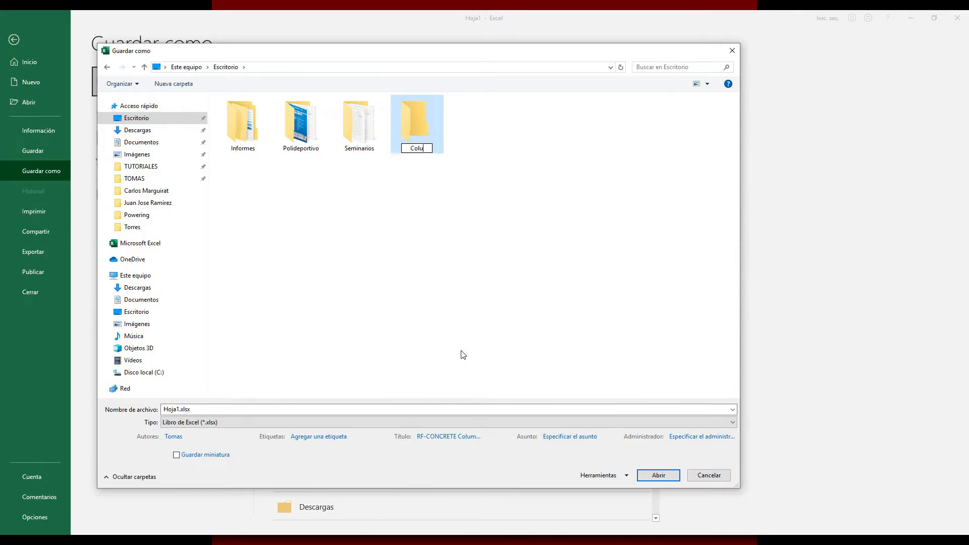
type("mnasRFEM")
key("Return")
- Save the workbook as ColumnasRFEM inside the new ColumnasRFEM folder
double_click(424, 137)
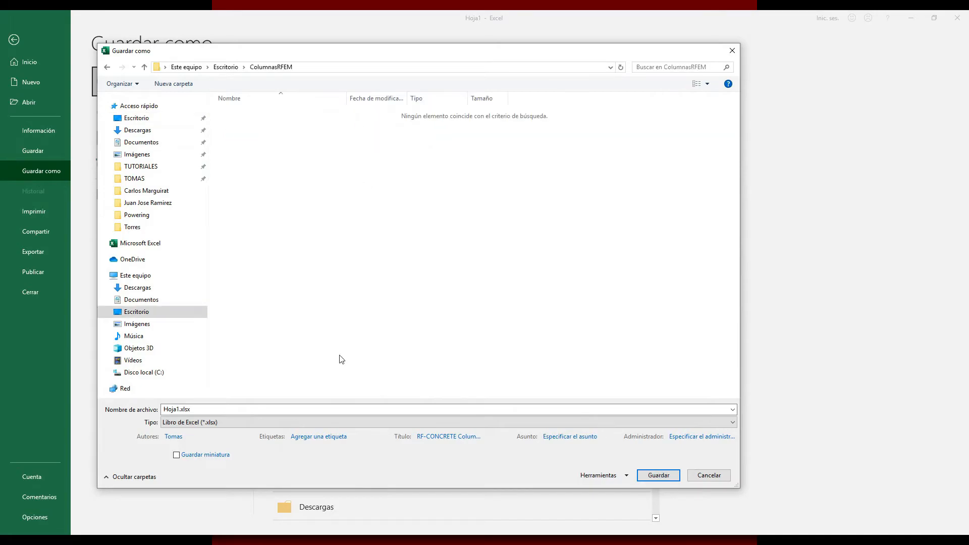
left_click(226, 409)
type("ColumnasRFEM")
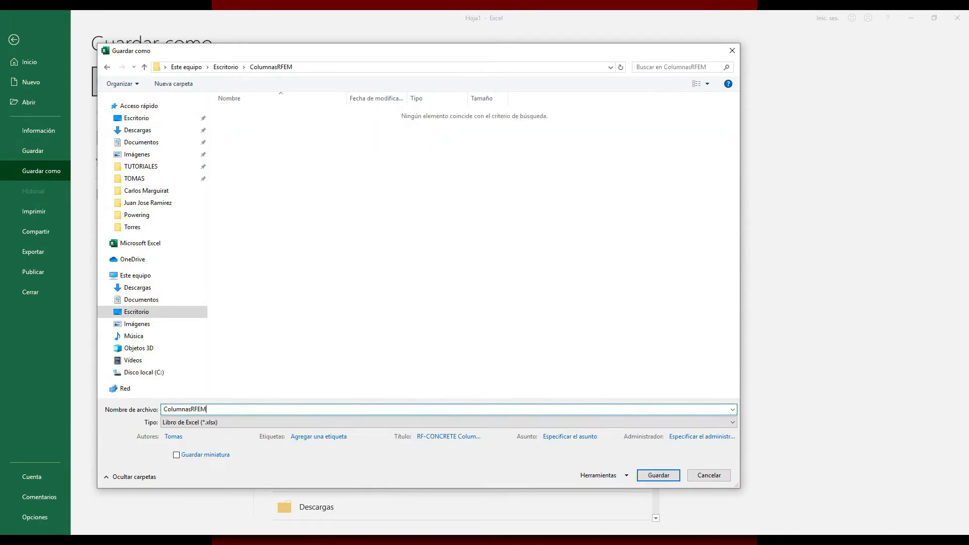
key("Return")
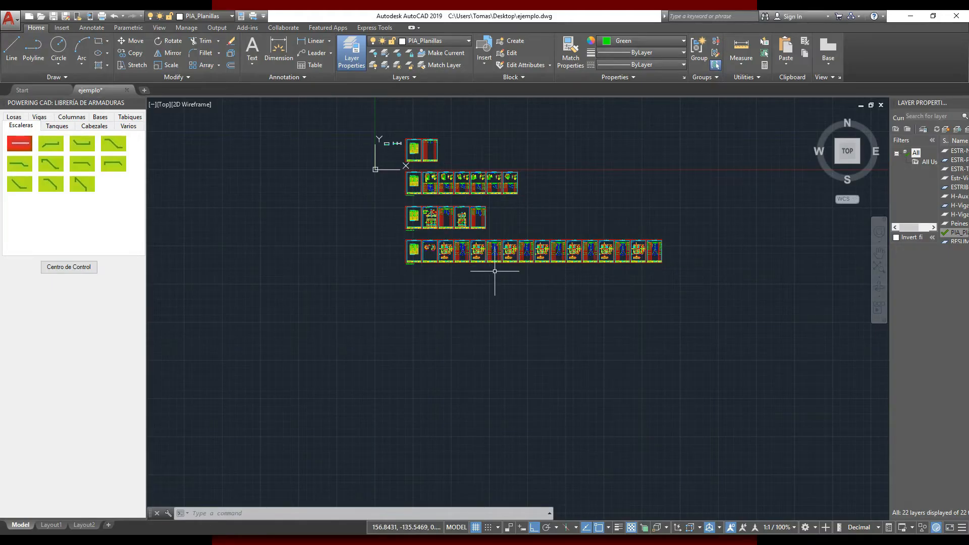
- In AutoCAD, start PowerIng Armaduras' column schedule (Planilla de Columnas) for RFEM elements
mouse_move(495, 268)
middle_mouse_down()
mouse_move(435, 329)
mouse_move(414, 288)
middle_mouse_up()
right_click(378, 298)
mouse_move(429, 331)
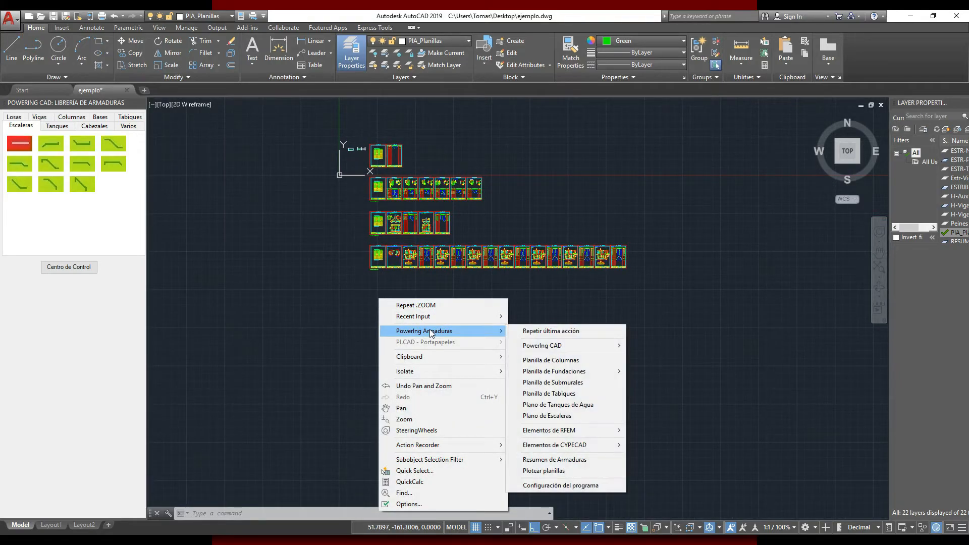
mouse_move(563, 433)
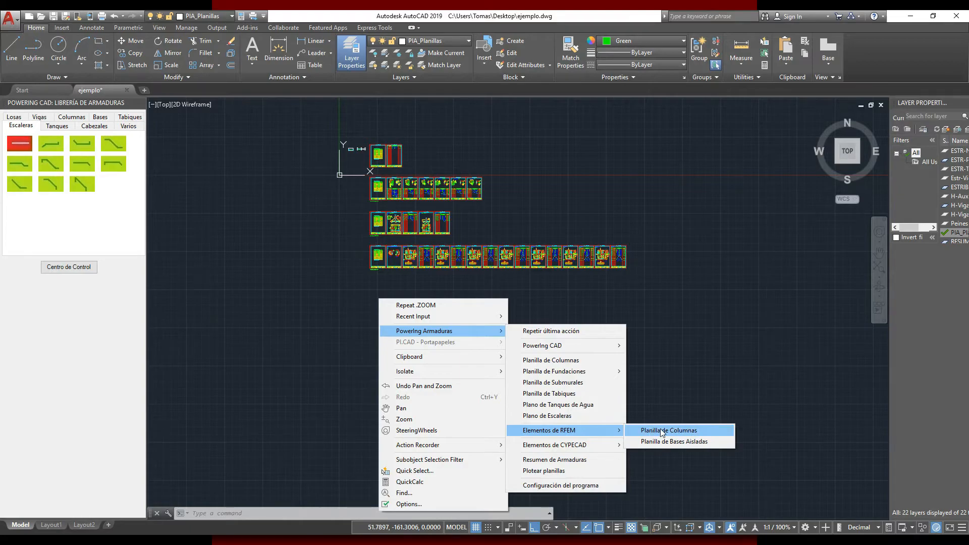
left_click(662, 431)
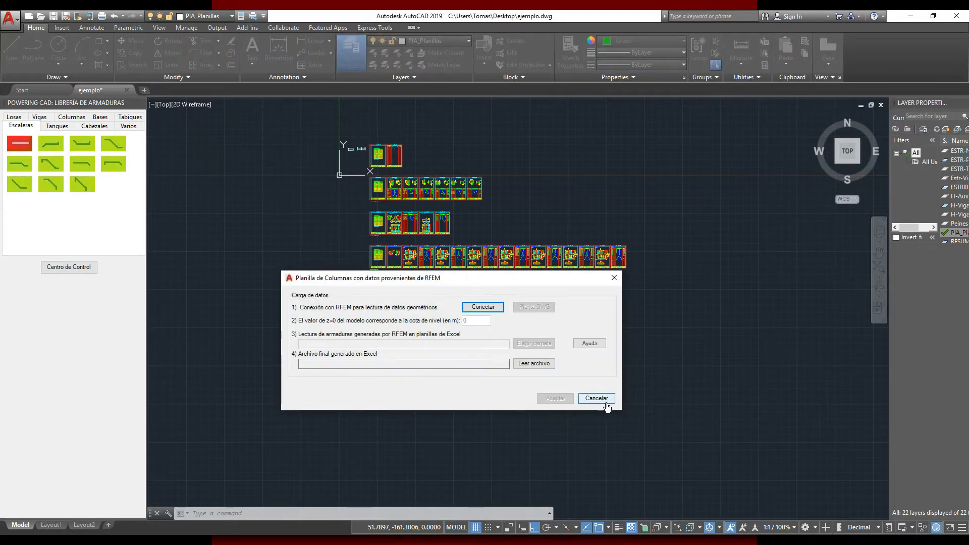
- Connect to RFEM and read the column geometry, continuing despite the members without a column comment
left_click(481, 311)
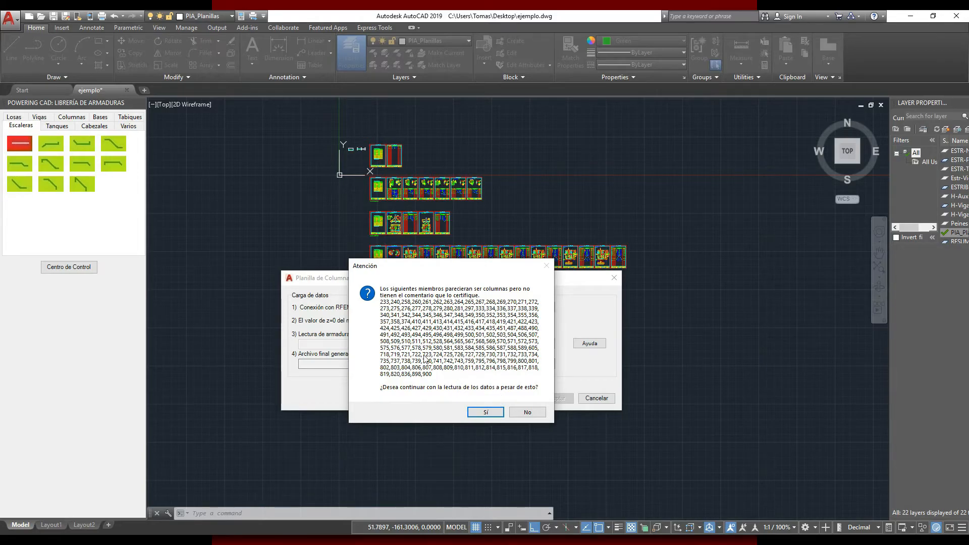
left_click(491, 413)
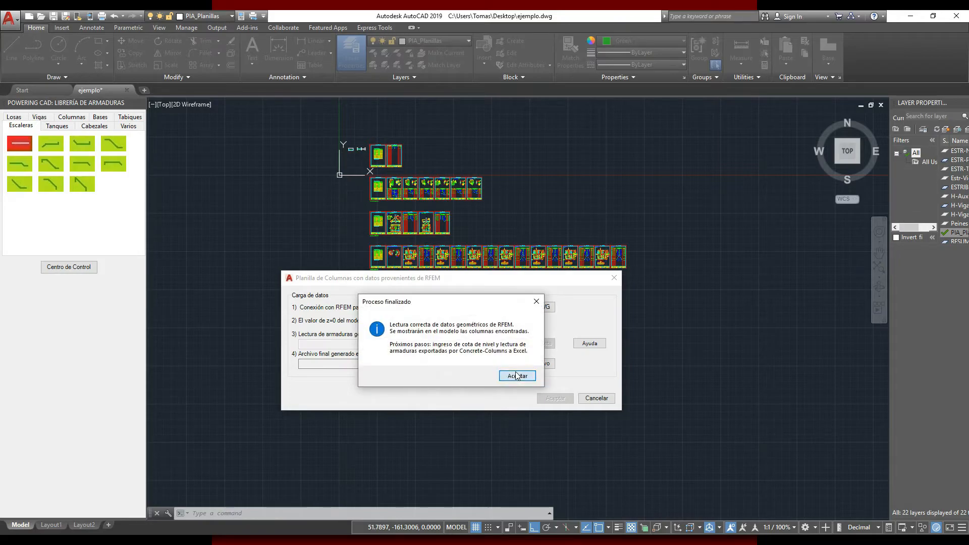
left_click(516, 376)
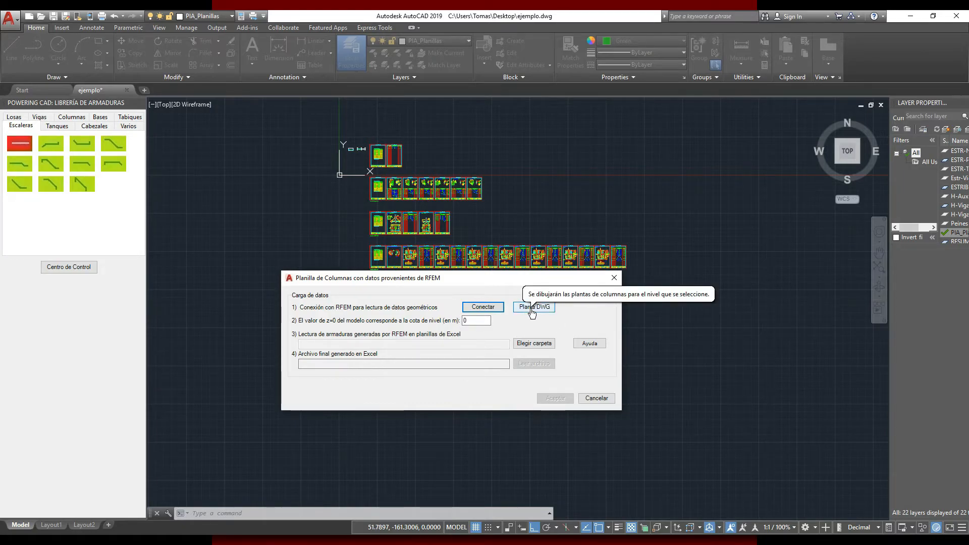
- Load the exported column reinforcement from the ColumnasRFEM desktop folder to generate the final Excel file
left_click(531, 343)
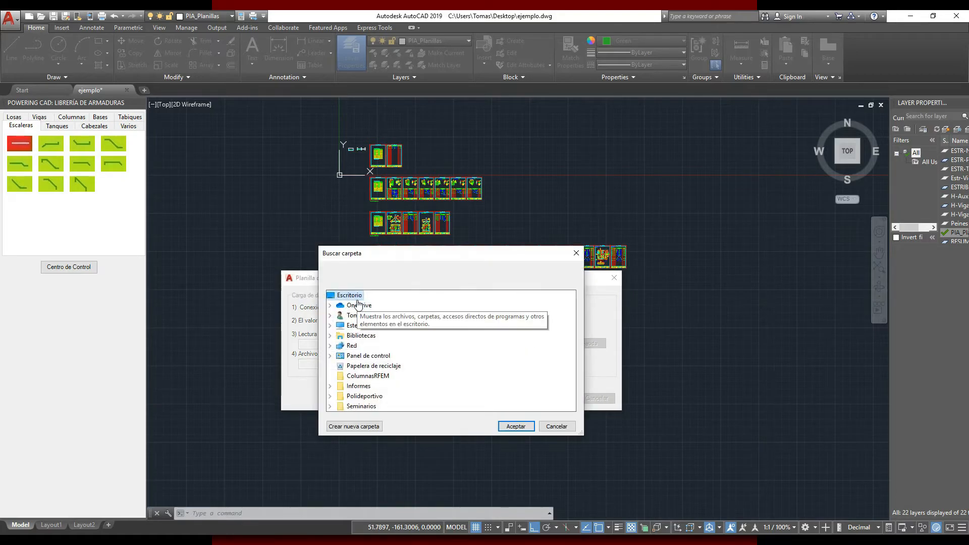
left_click(364, 377)
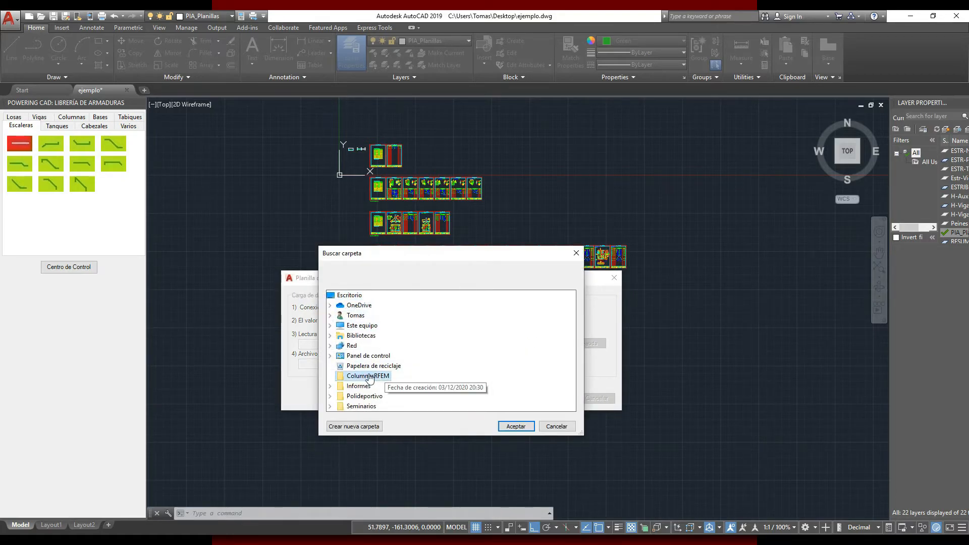
left_click(512, 426)
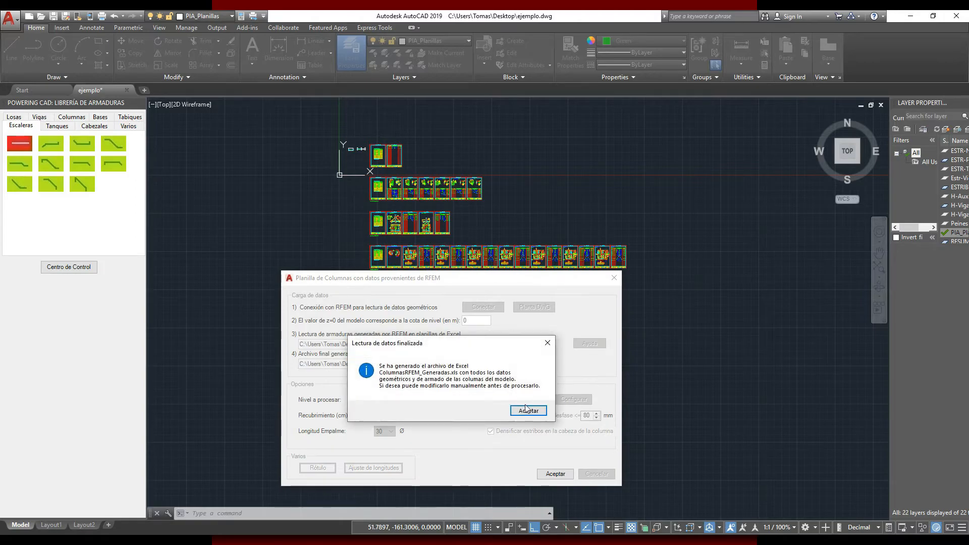
left_click(528, 411)
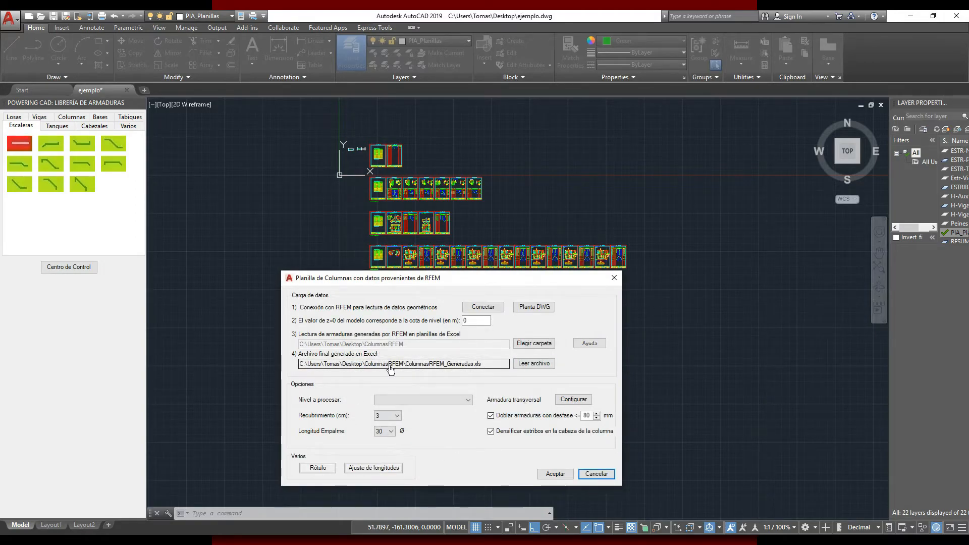
- Set the level to process (Nivel a procesar) to 2
left_click(468, 400)
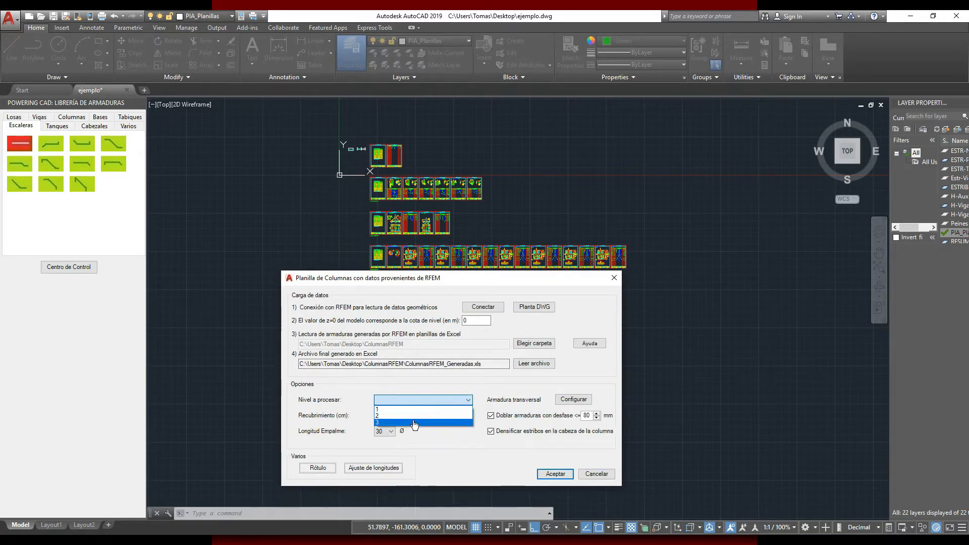
left_click(389, 411)
left_click(395, 402)
left_click(391, 417)
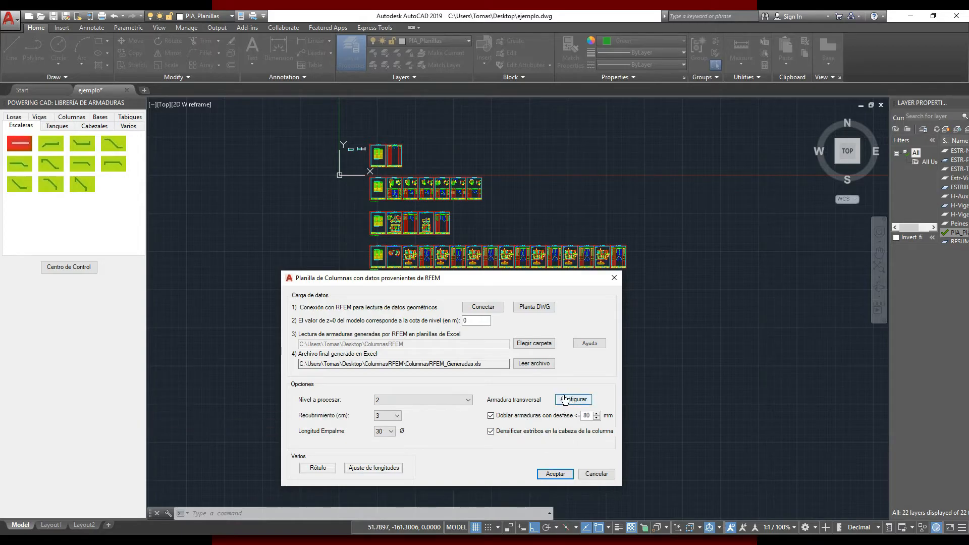
- Generate the column schedule sheets and place their strip directly below the lowest existing row, aligned with its starting edge
left_click(561, 479)
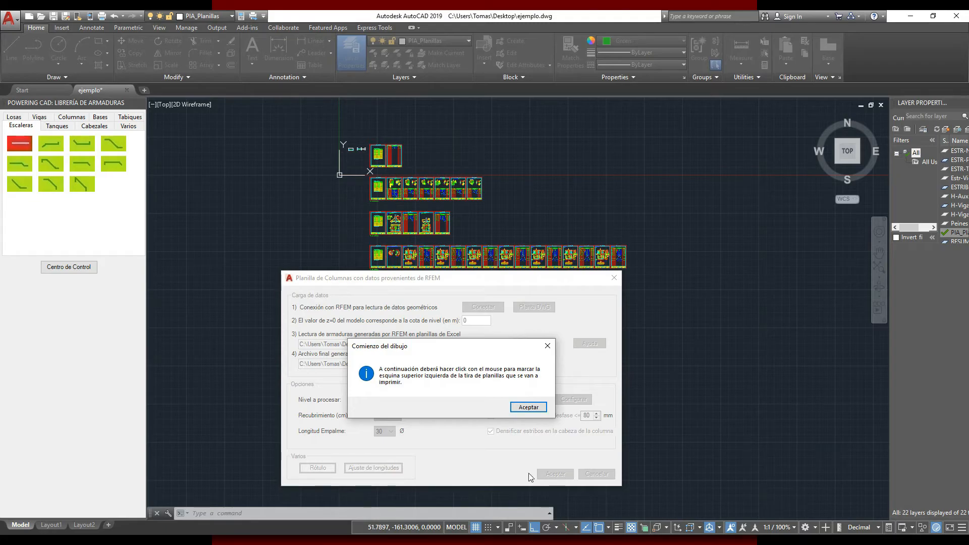
left_click(528, 406)
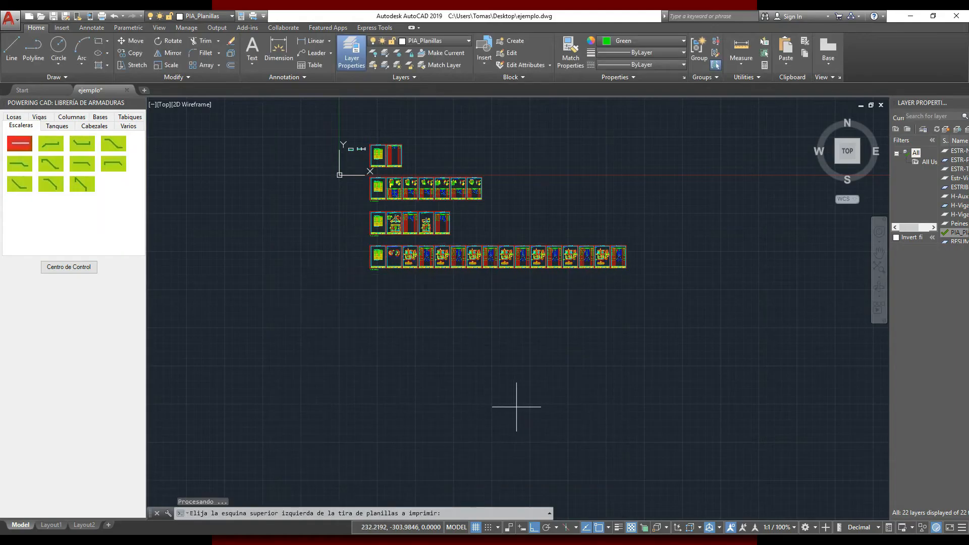
scroll(360, 266, "up", 5)
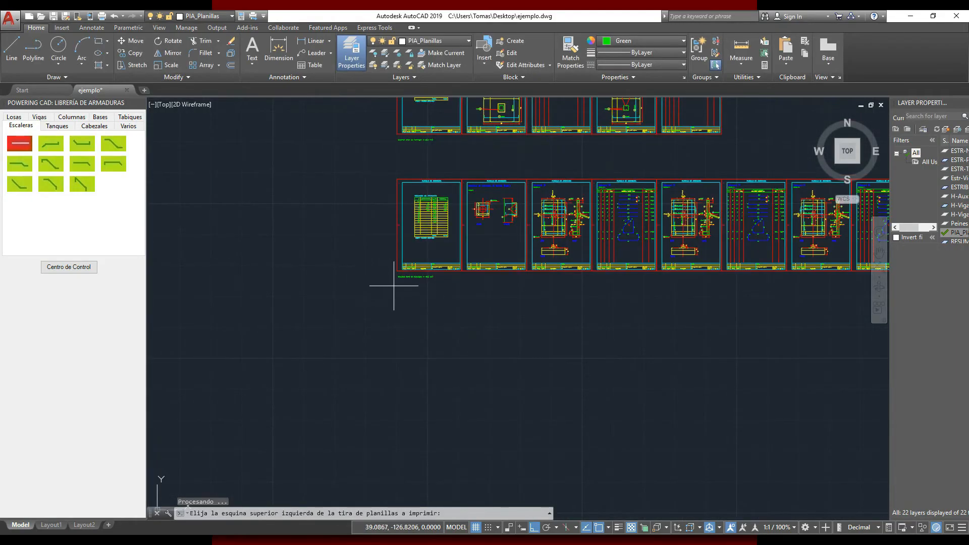
left_click(398, 317)
left_click(480, 404)
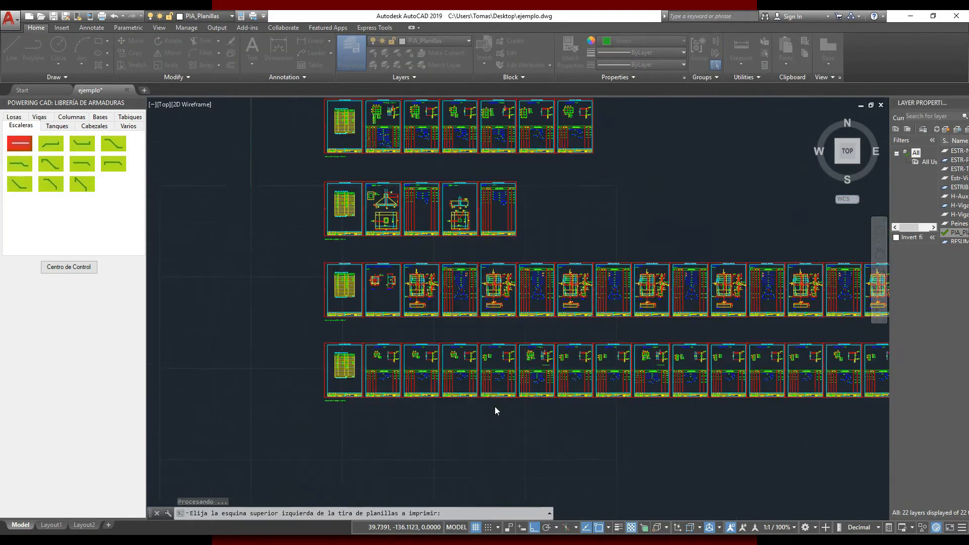
key("Return")
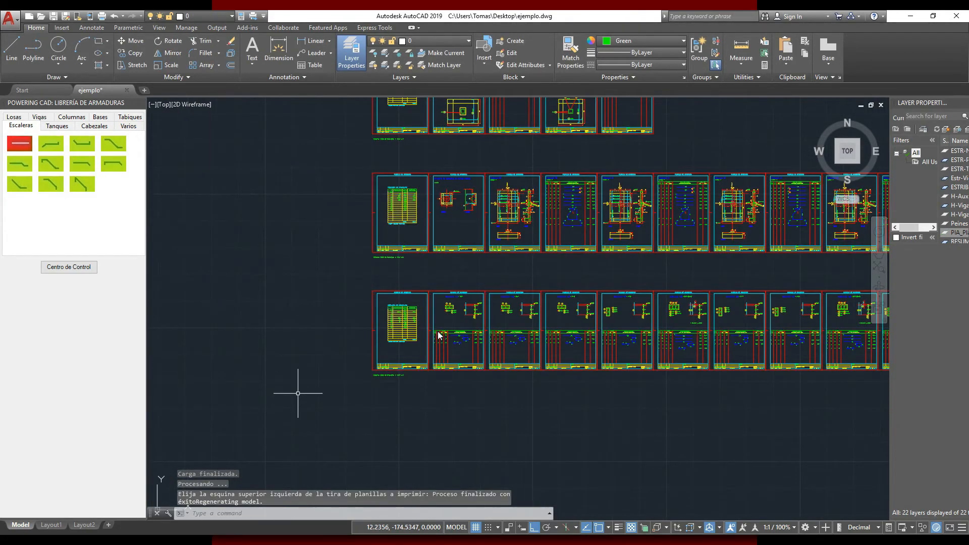
- Examine the reinforcement summary table and the total concrete volume note on the new strip's first sheet
scroll(399, 310, "up", 6)
left_click(341, 291)
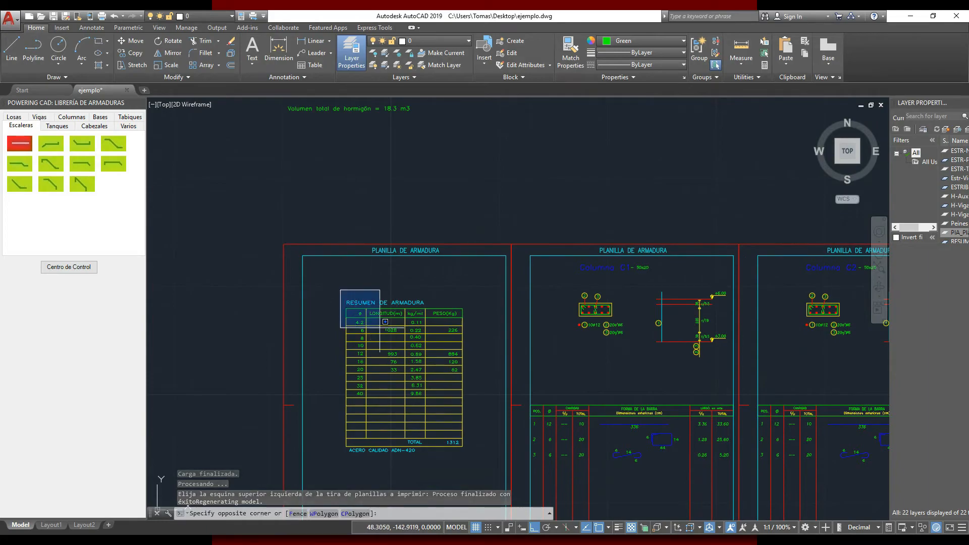
key("Escape")
scroll(392, 285, "down", 3)
scroll(247, 419, "up", 6)
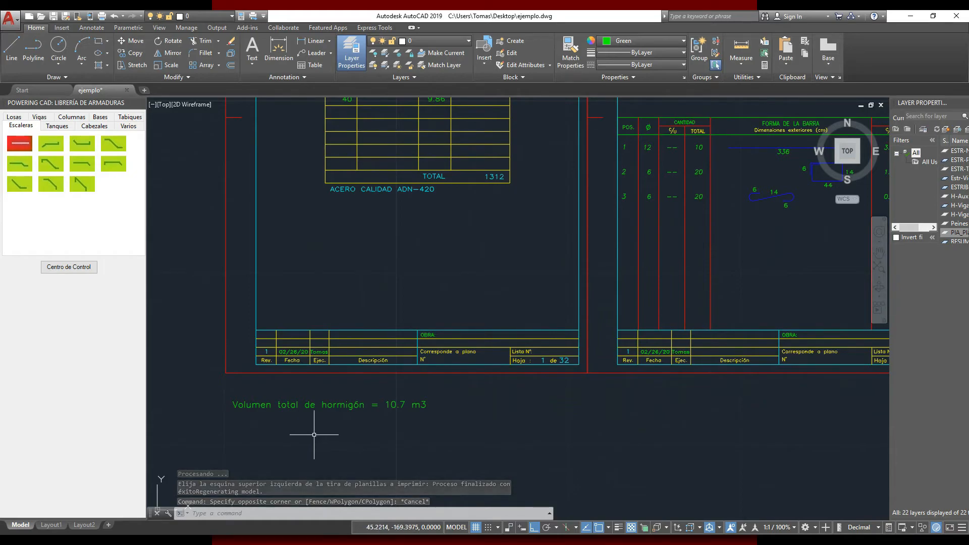
scroll(252, 419, "down", 3)
- Examine the section, elevation and bar table on the column C1 sheet and compare it with the neighbouring column sheets
scroll(504, 277, "up", 4)
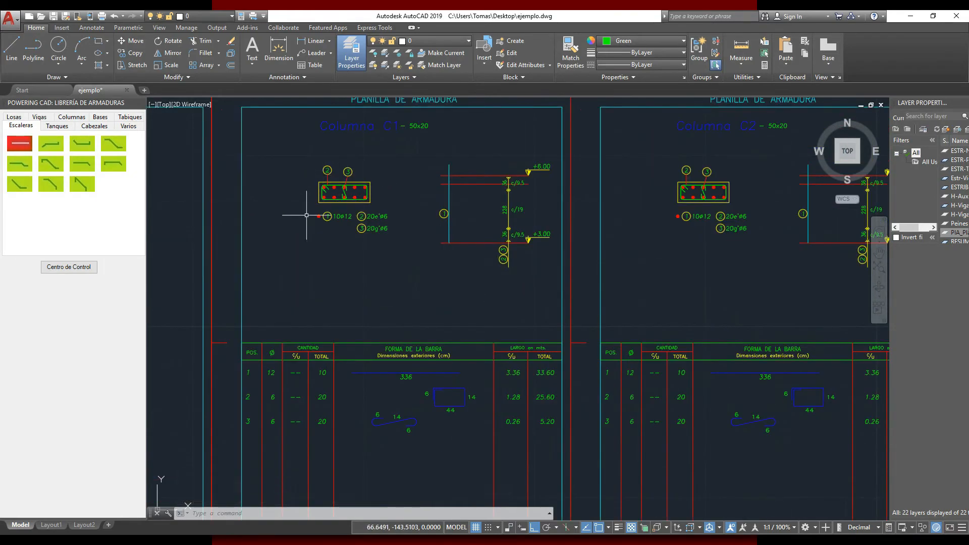
scroll(333, 190, "up", 1)
scroll(335, 189, "down", 1)
scroll(369, 256, "down", 2)
scroll(362, 335, "up", 2)
scroll(321, 335, "down", 2)
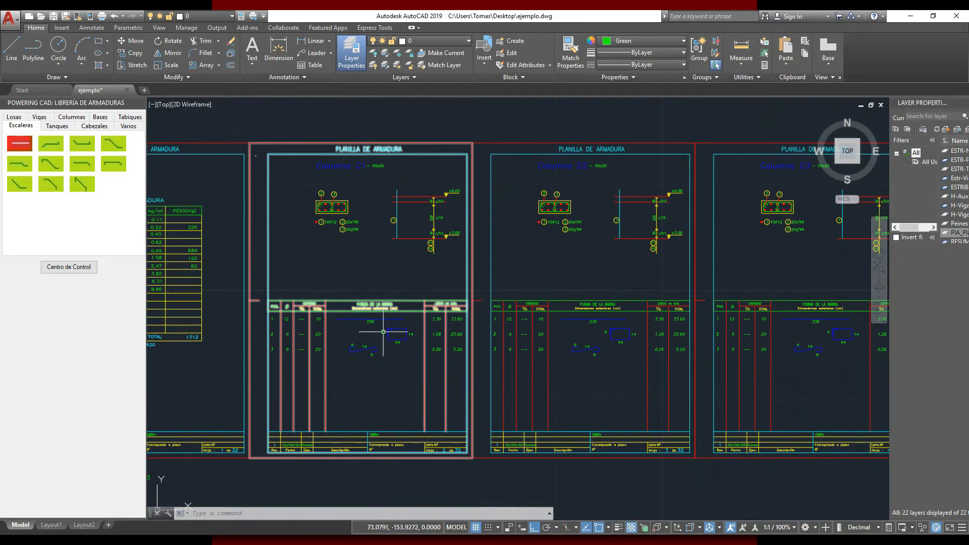
scroll(324, 337, "down", 5)
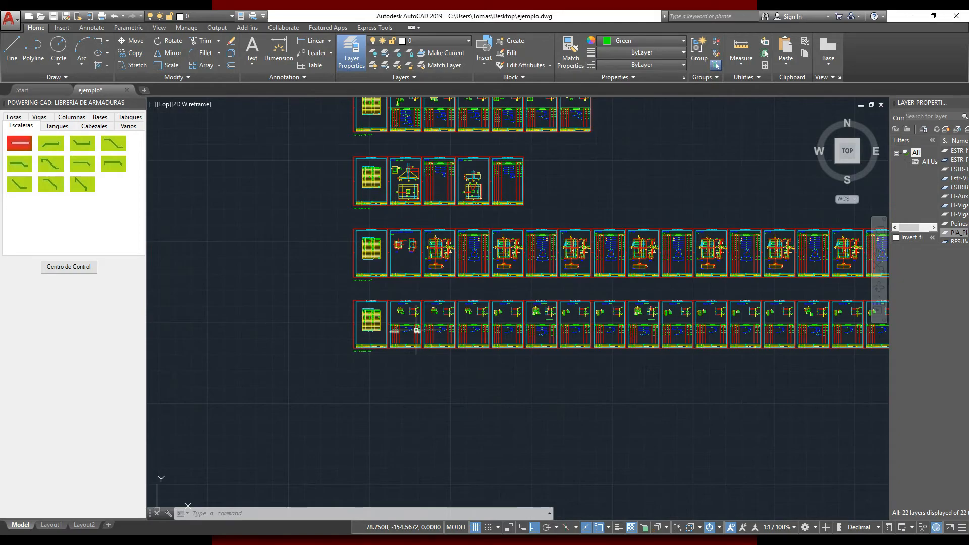
- Review all the schedule strips, including the slab and beam sketches beside the first strip
scroll(416, 330, "down", 3)
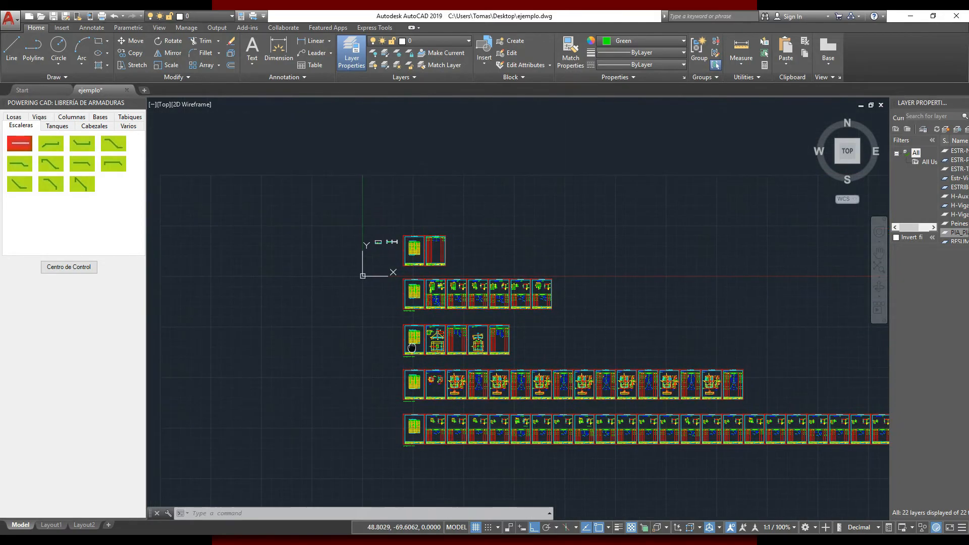
scroll(398, 253, "up", 3)
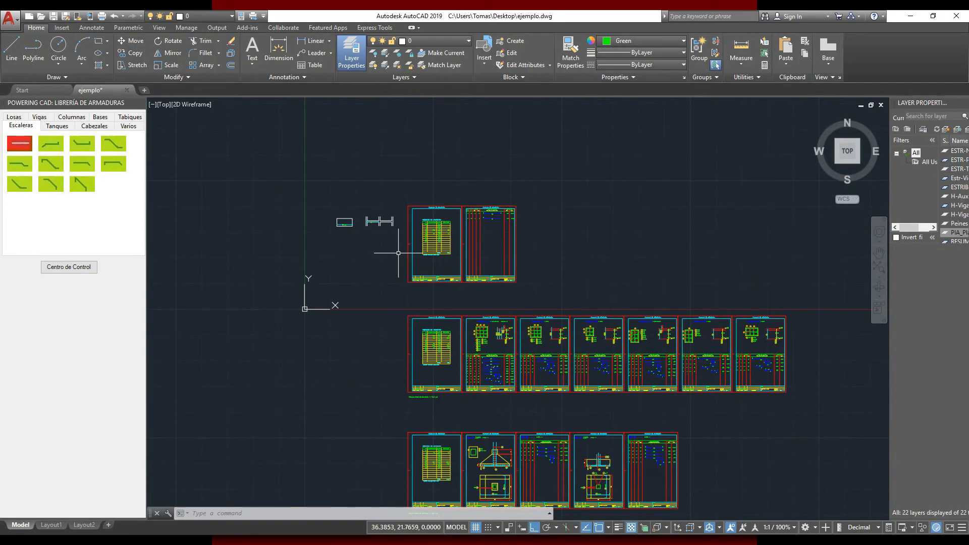
scroll(346, 210, "up", 4)
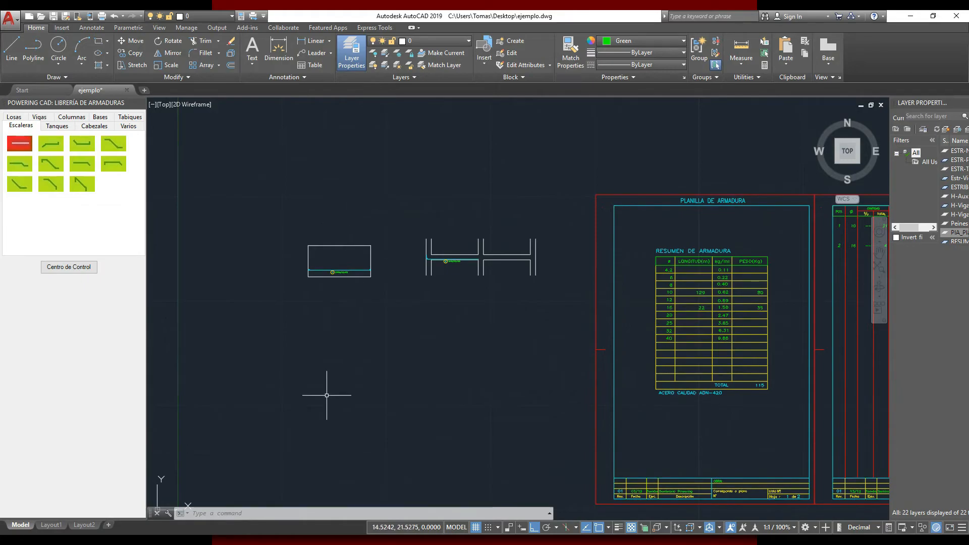
mouse_move(53, 525)
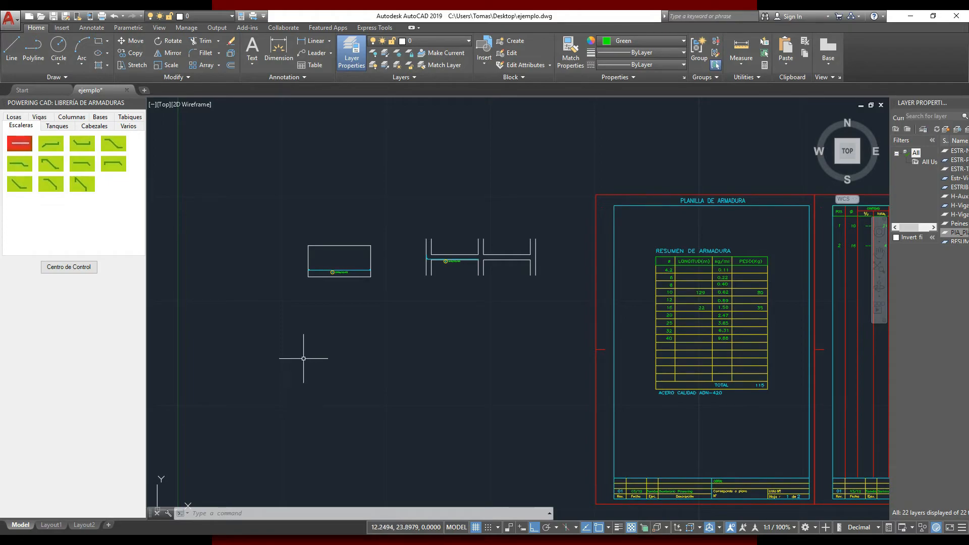
scroll(281, 313, "down", 3)
middle_click_drag(555, 353, 527, 212)
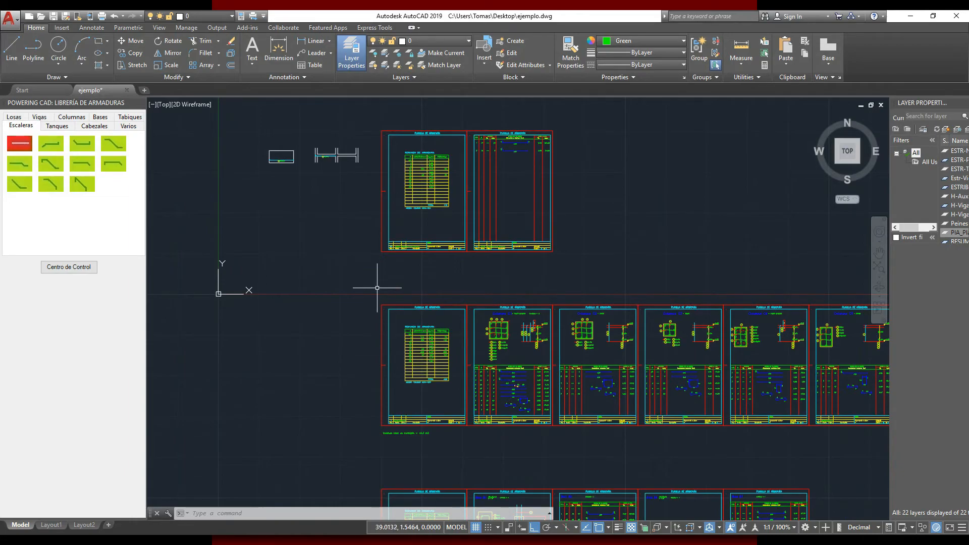
- Examine the lower schedule strips, following the Submural strip through to the title block of its last sheet
mouse_move(92, 530)
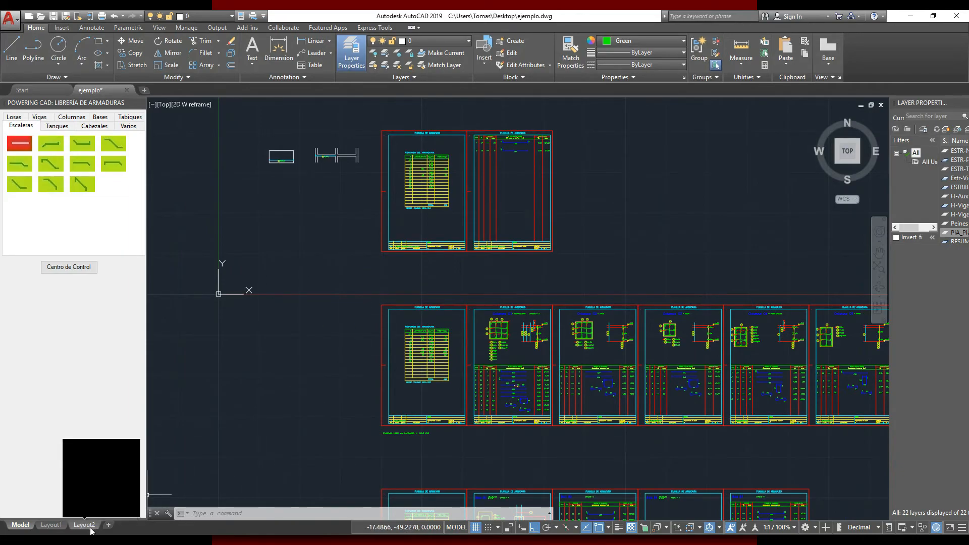
middle_click_drag(490, 310, 411, 281)
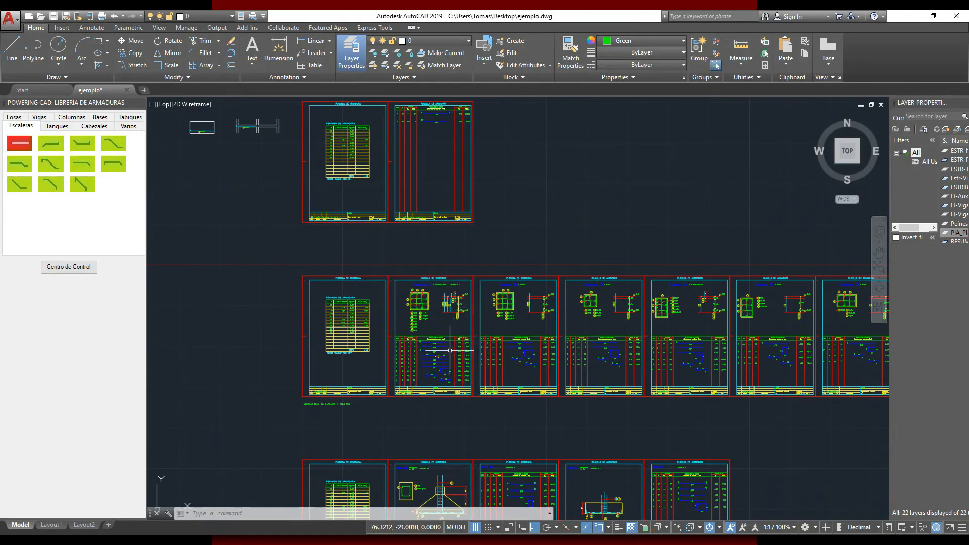
scroll(400, 270, "down", 6)
scroll(430, 385, "up", 6)
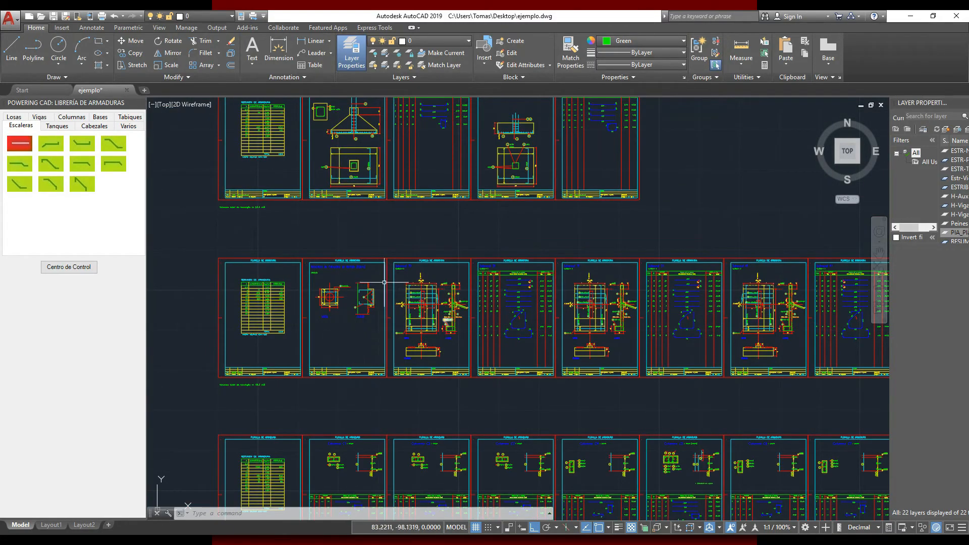
scroll(467, 313, "up", 2)
scroll(392, 302, "down", 2)
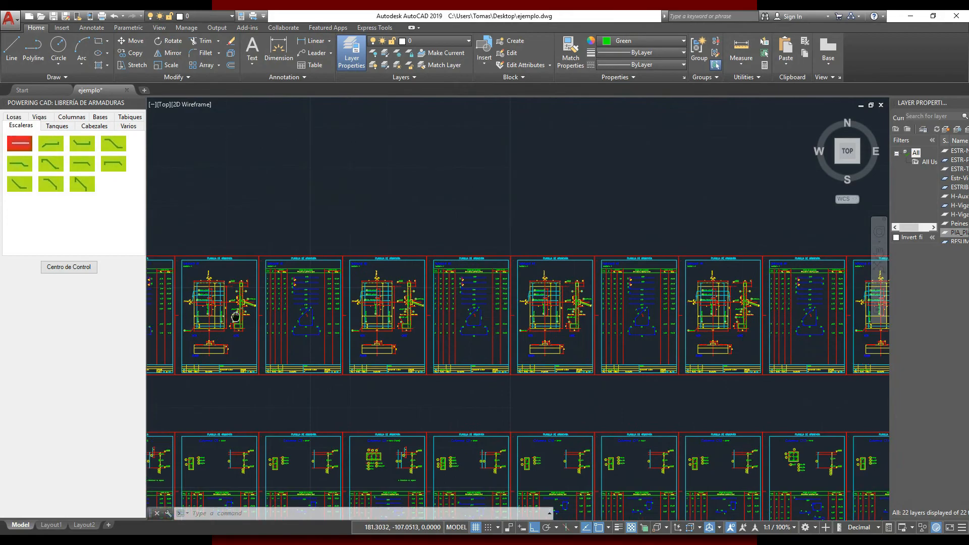
scroll(650, 340, "up", 6)
scroll(623, 397, "down", 8)
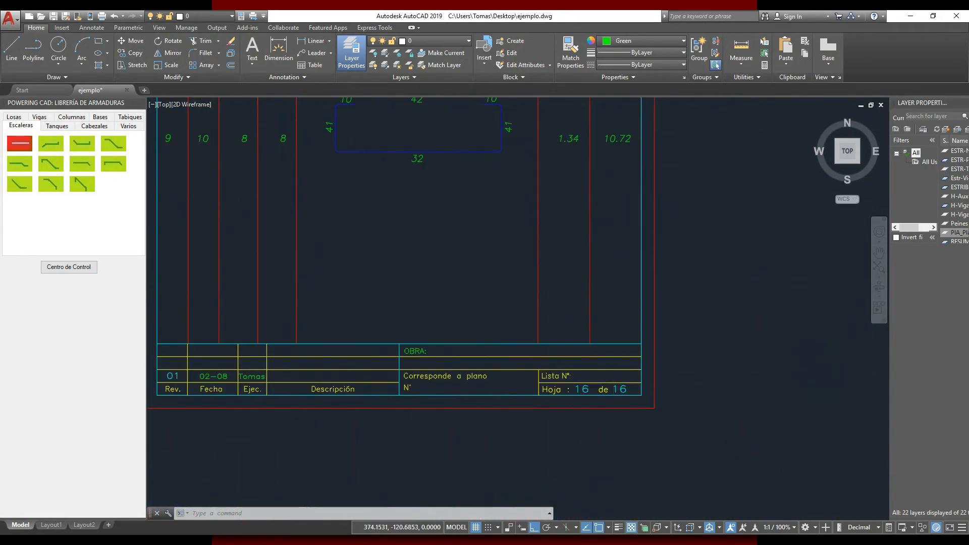
scroll(722, 336, "down", 2)
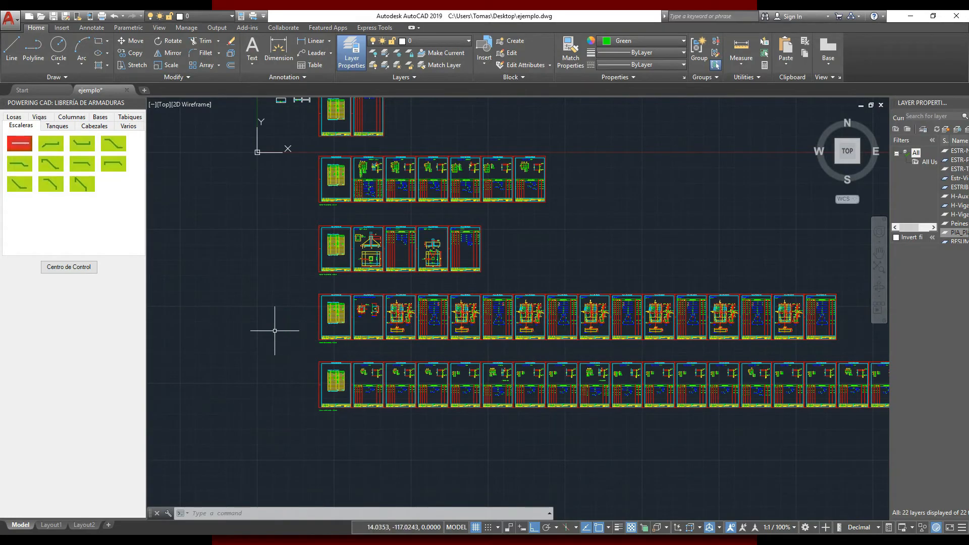
- Generate a reinforcement summary for all positions and place its table in the empty area beside the schedule strips
right_click(283, 303)
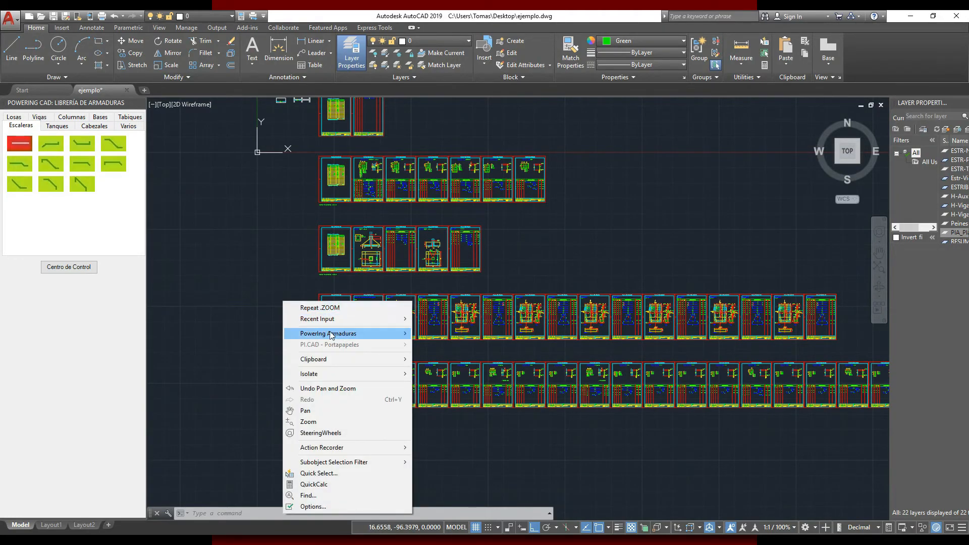
mouse_move(351, 334)
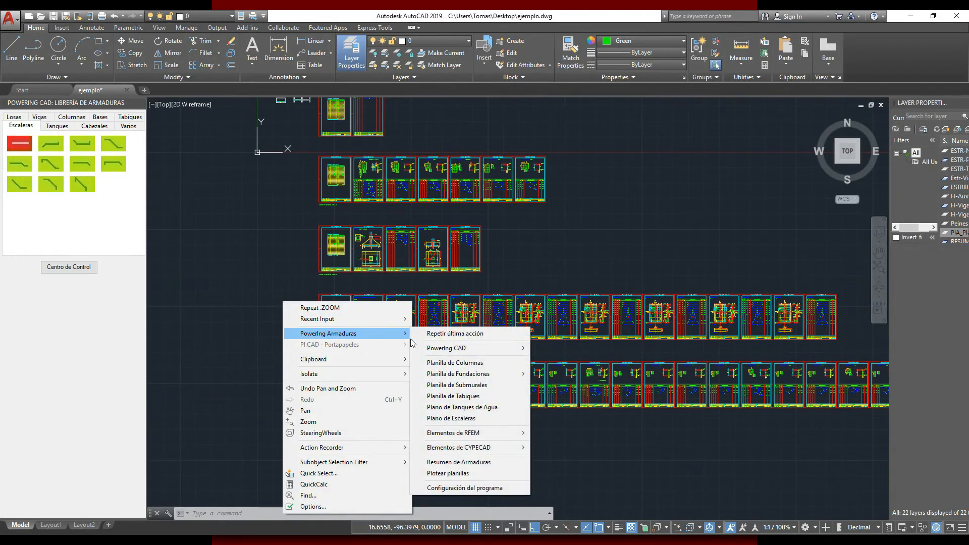
left_click(457, 463)
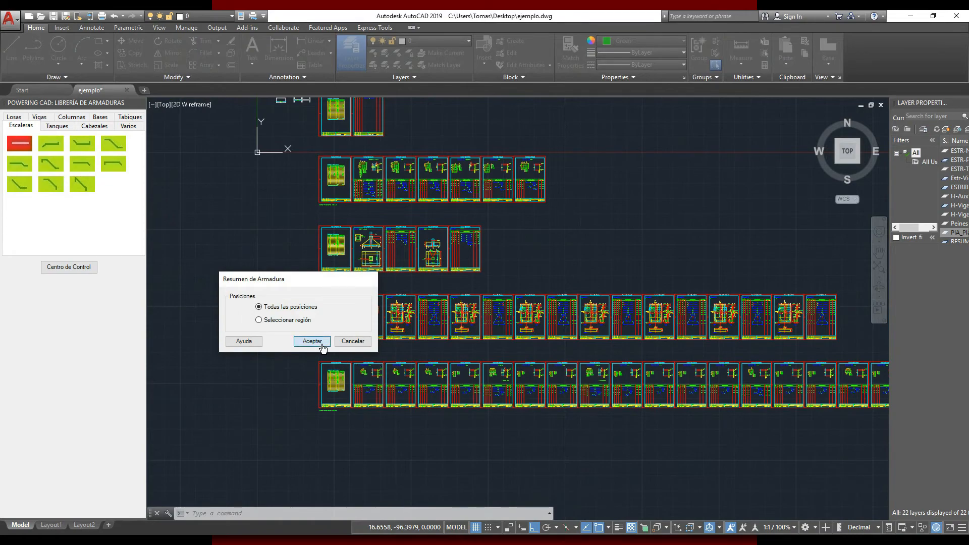
left_click(312, 342)
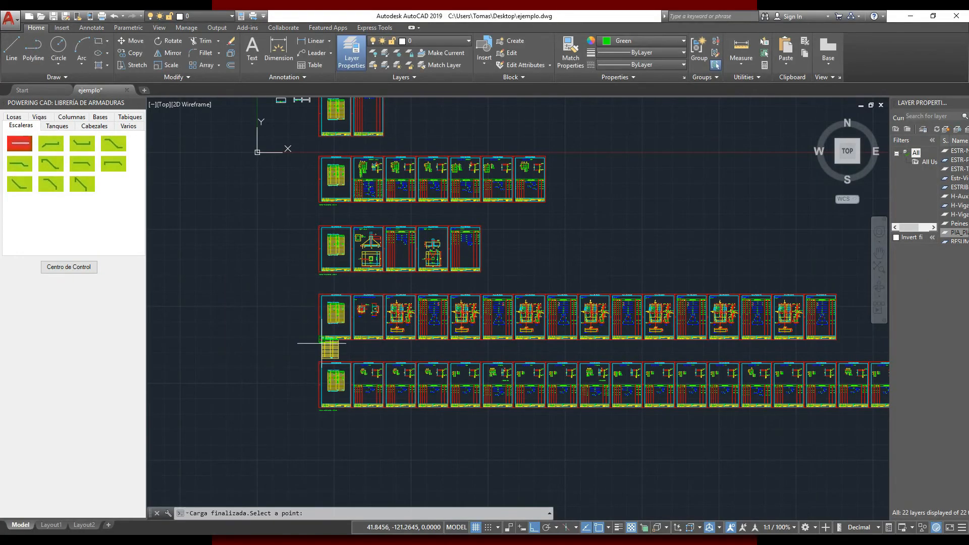
scroll(320, 303, "up", 4)
scroll(383, 285, "down", 4)
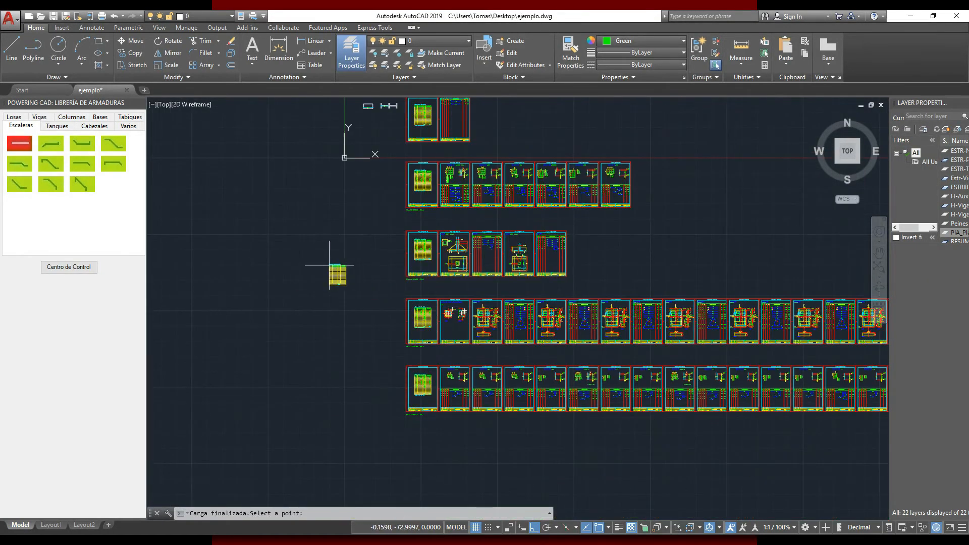
left_click(285, 255)
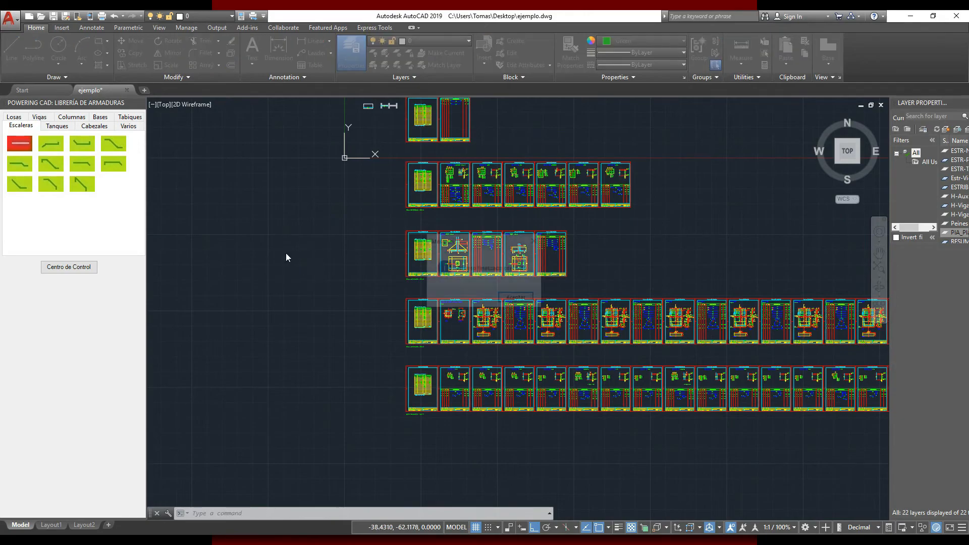
left_click(517, 298)
- Examine the diameters, lengths, weights and total in the overall reinforcement summary table
scroll(303, 268, "up", 6)
scroll(325, 302, "up", 2)
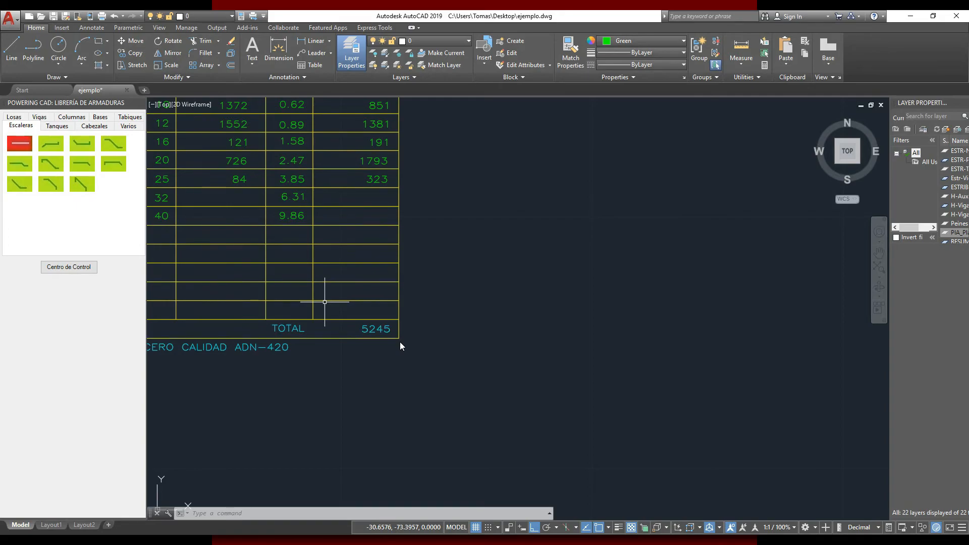
scroll(399, 347, "down", 3)
key("Escape")
scroll(409, 349, "down", 4)
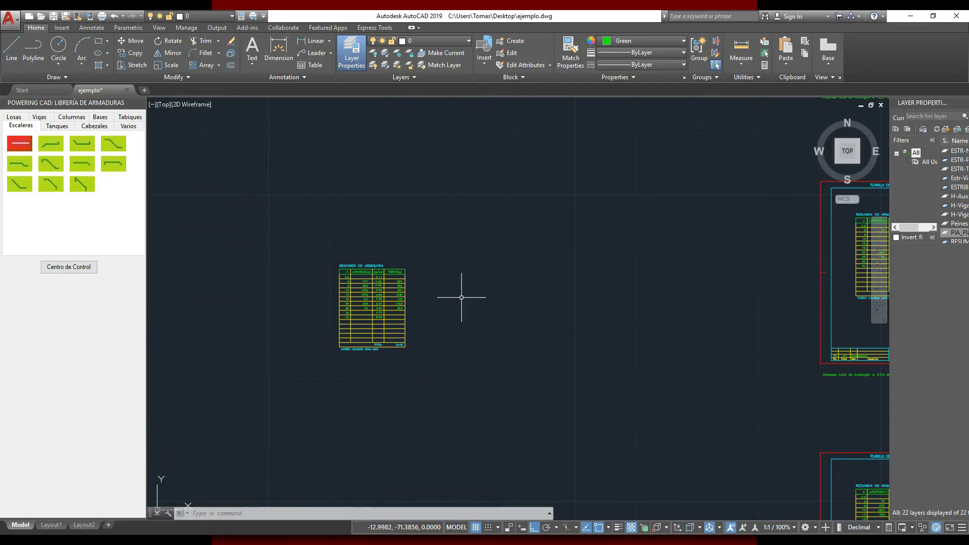
- Set up the schedule plot as a PDF file named Ploteo with the PIArmaduras.ctb plot style and 16 pages
scroll(325, 227, "down", 5)
scroll(444, 285, "up", 5)
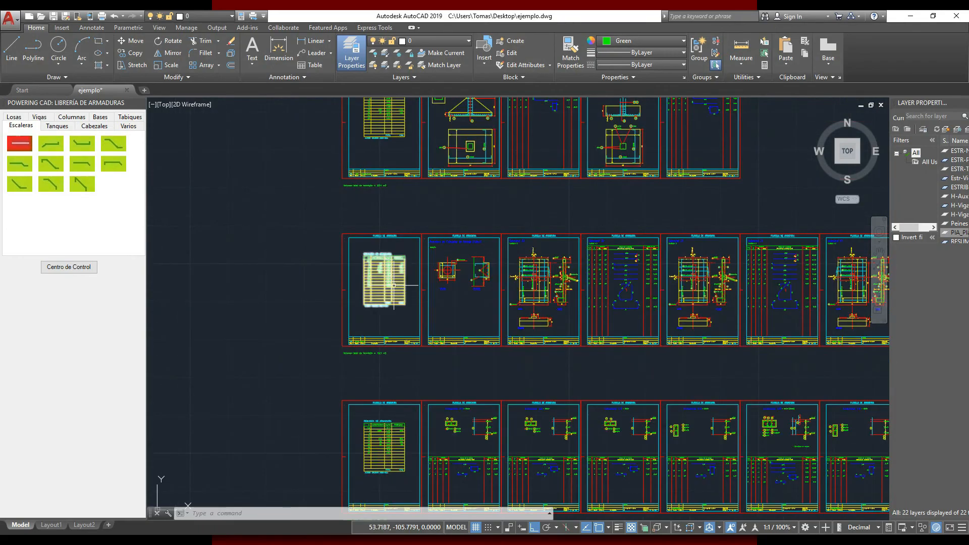
right_click(305, 299)
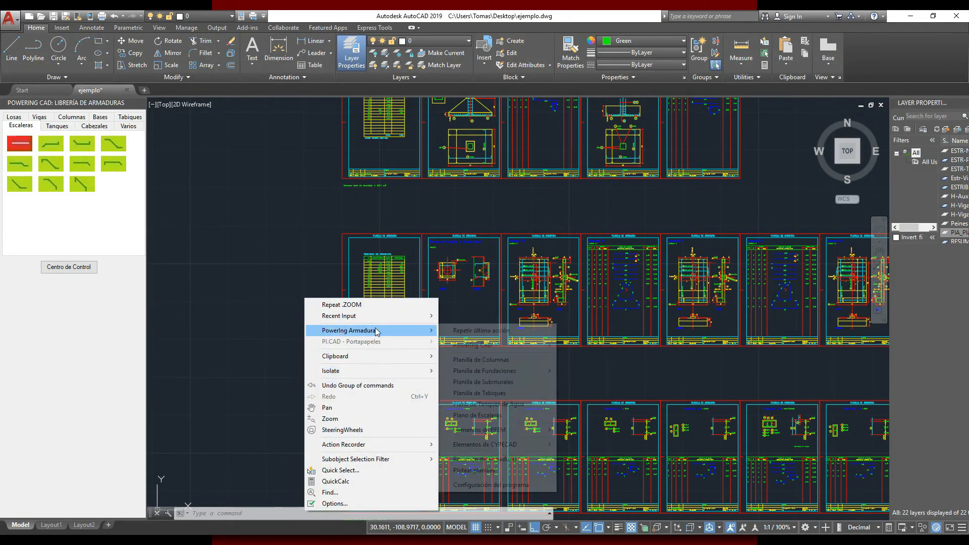
left_click(484, 471)
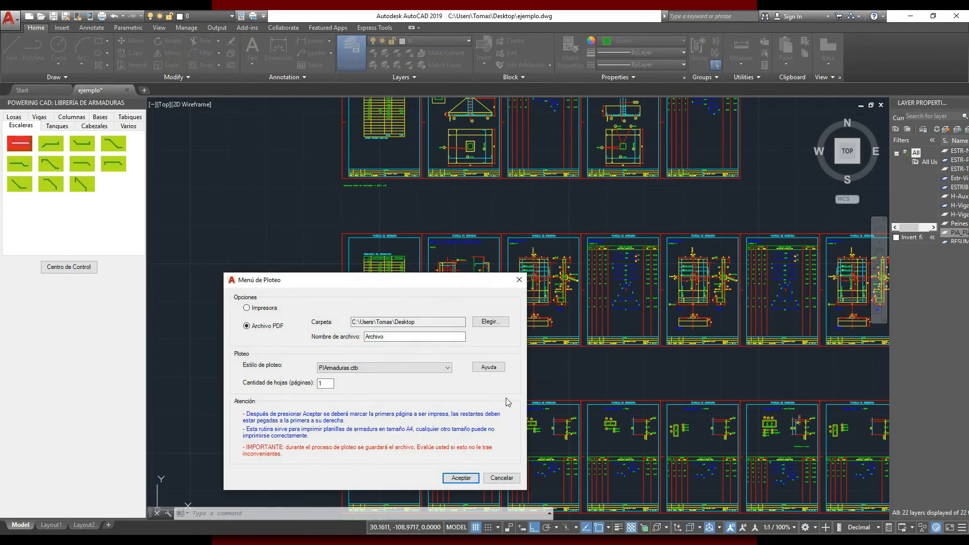
type("Ploteo")
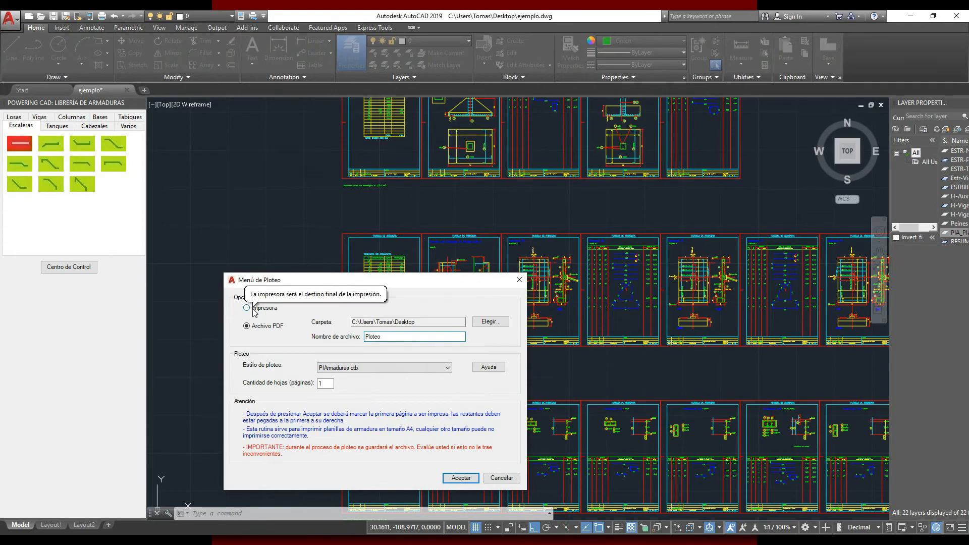
left_click(354, 370)
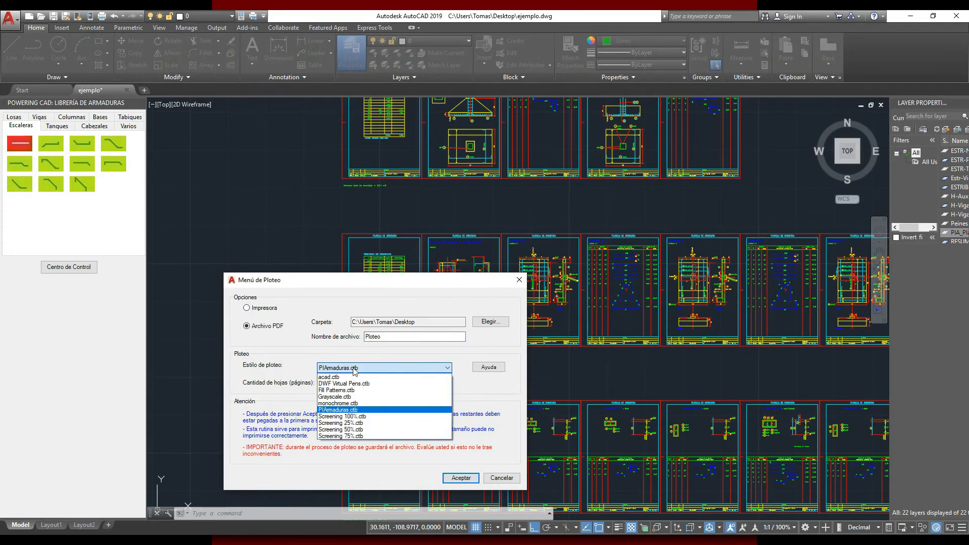
left_click(364, 359)
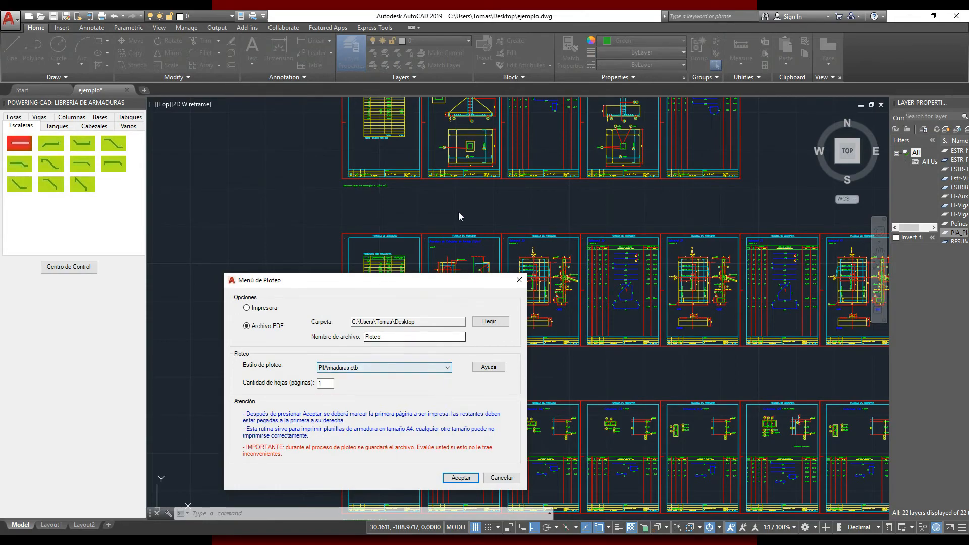
double_click(329, 383)
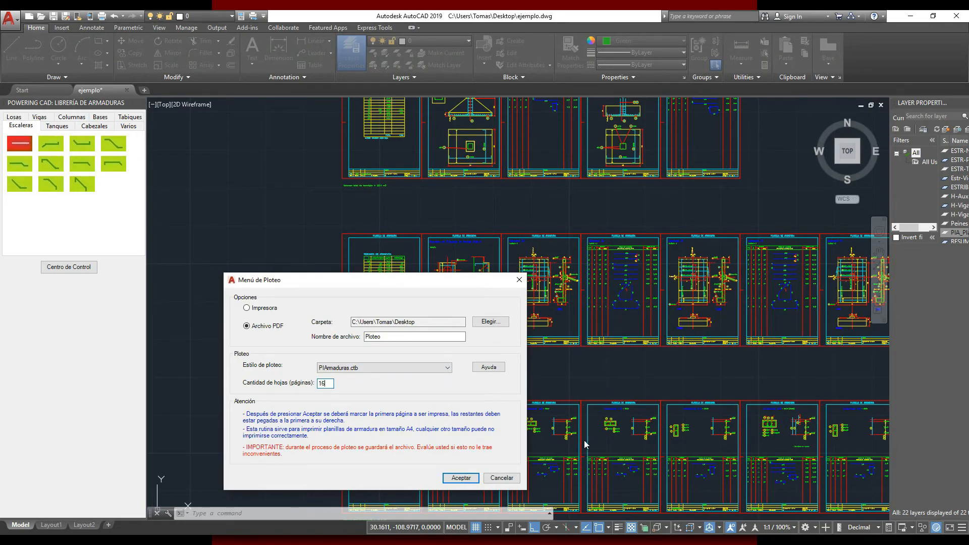
- Plot the Submural strip, marking its first sheet from corner to corner as the plot window
left_click(461, 480)
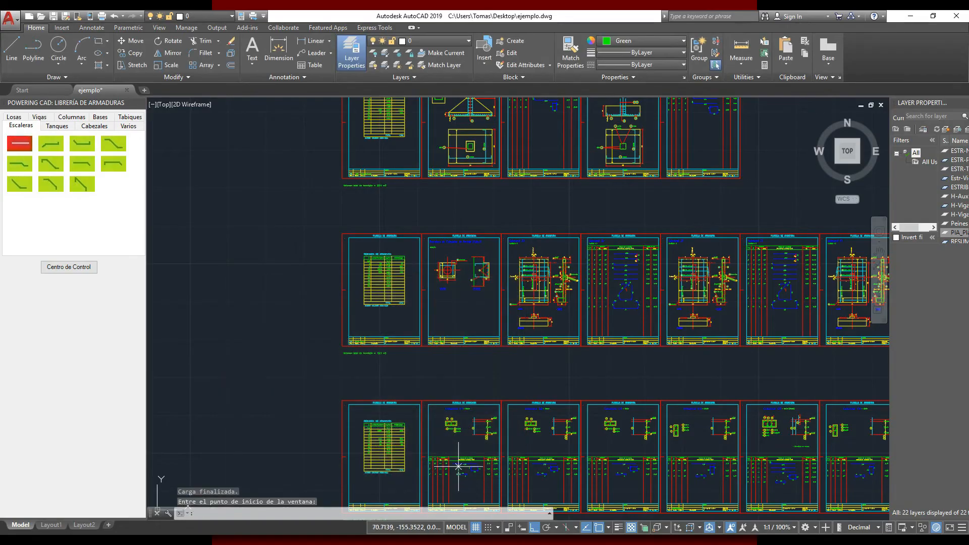
scroll(385, 218, "up", 2)
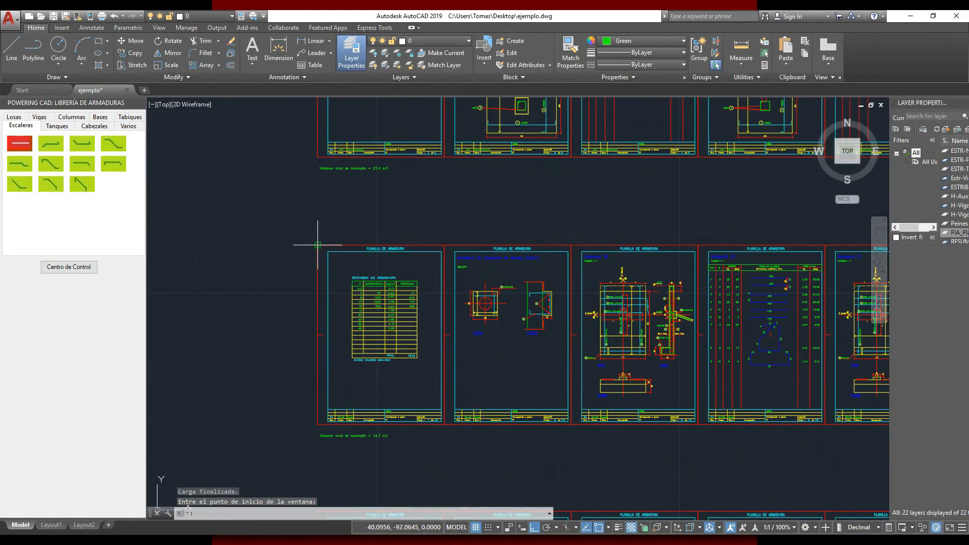
left_click(317, 245)
left_click(444, 424)
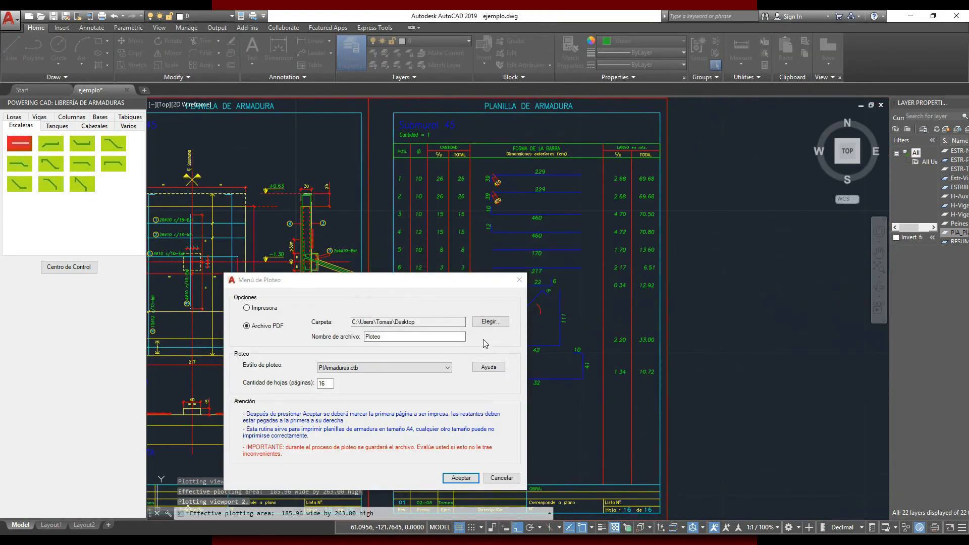
left_click(508, 298)
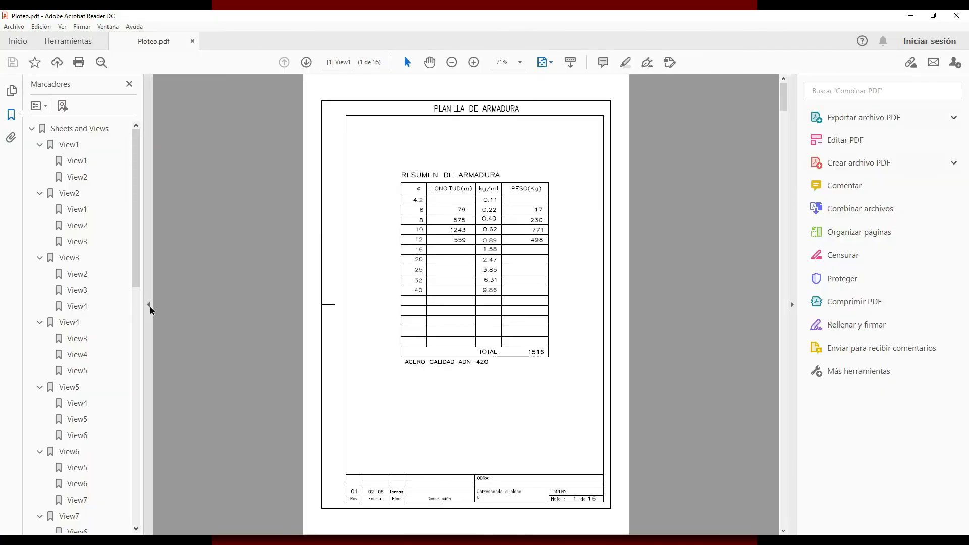
- In Adobe Acrobat Reader, hide the bookmarks pane of Ploteo.pdf and show the document in two-page view
left_click(149, 307)
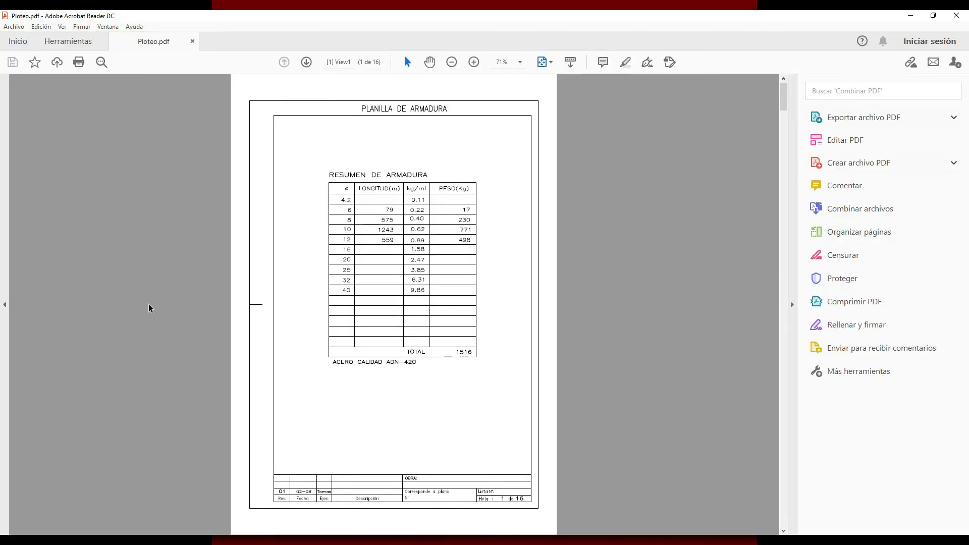
left_click(792, 305)
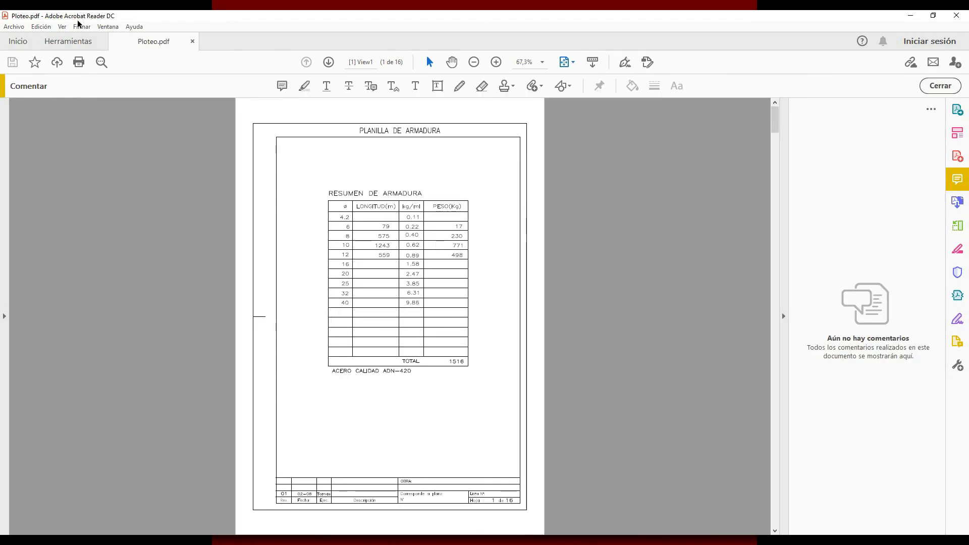
left_click(40, 26)
mouse_move(66, 28)
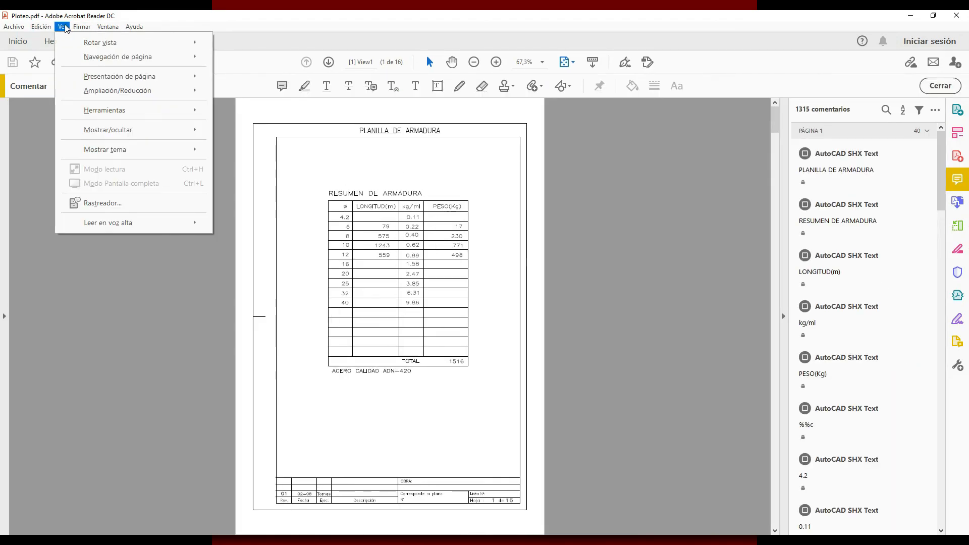
mouse_move(121, 76)
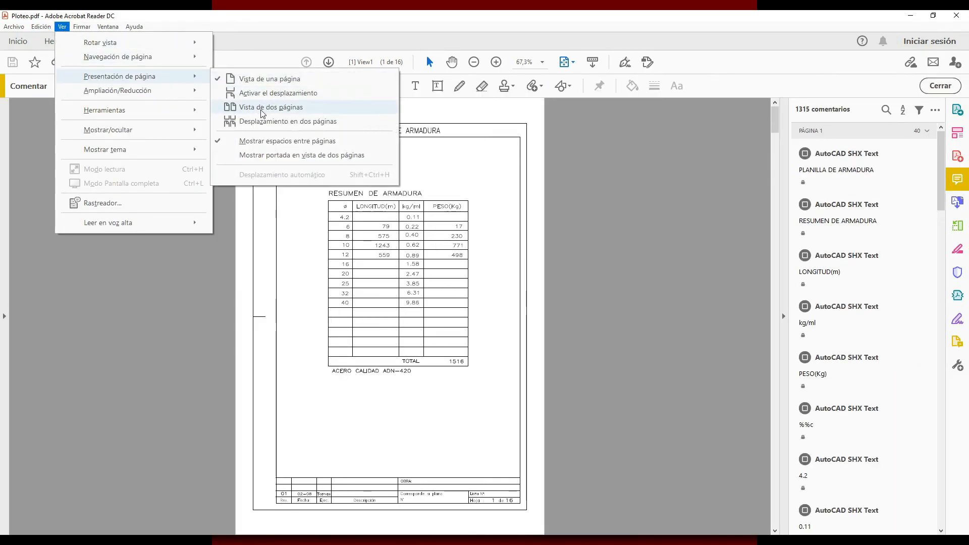
left_click(262, 107)
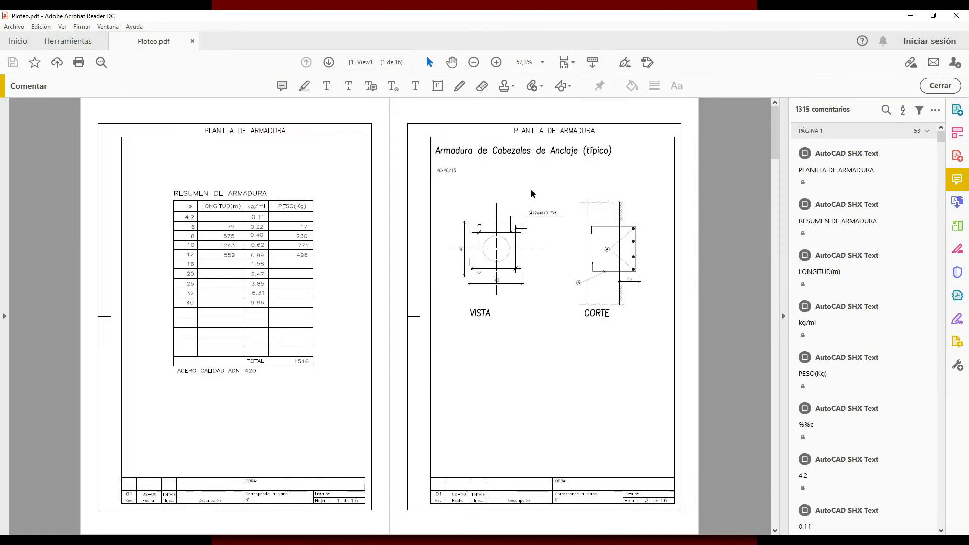
- Examine the plotted summary and anchor head sheets, plus the Submural 30 drawing and bar table, and hide the comments pane
scroll(222, 257, "up", 1, "ctrl")
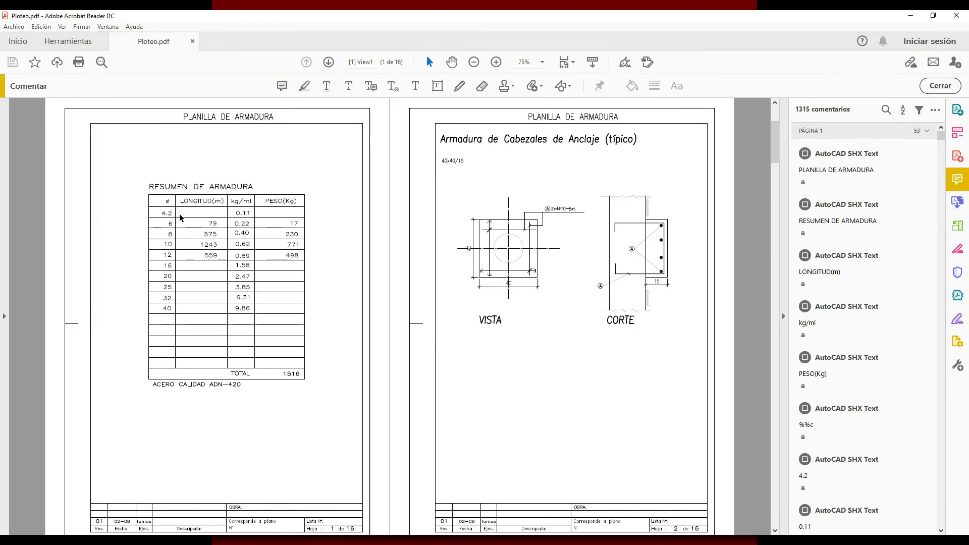
scroll(373, 207, "up", 1, "ctrl")
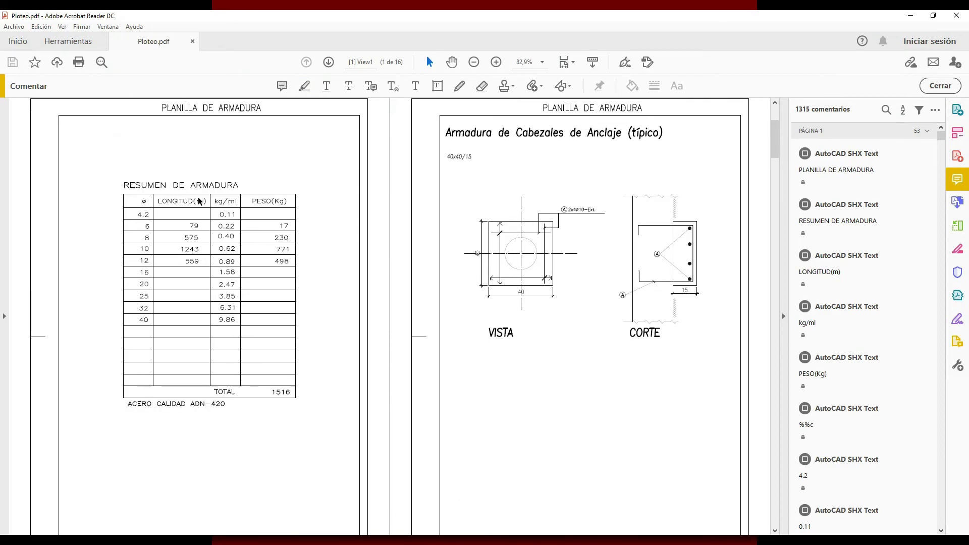
scroll(372, 207, "down", 2)
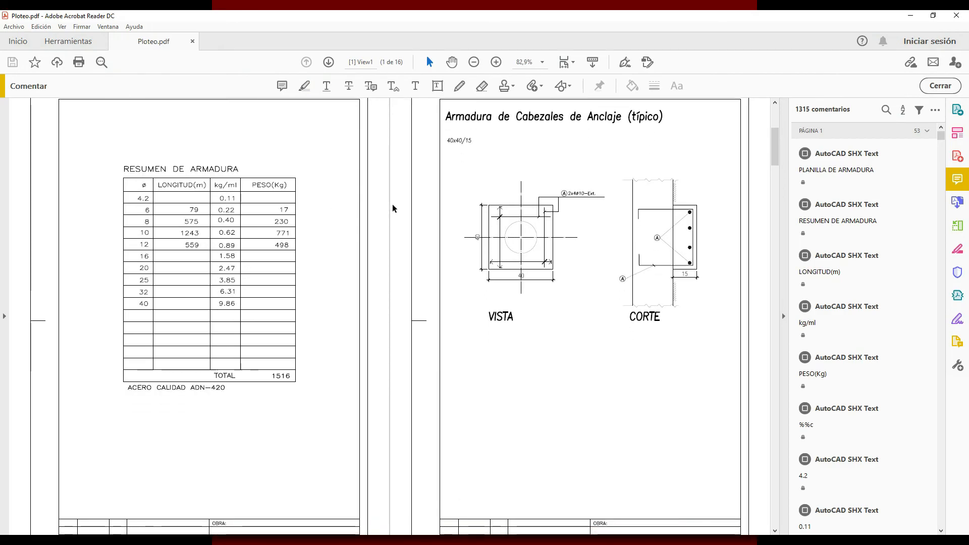
left_click_drag(781, 171, 780, 201)
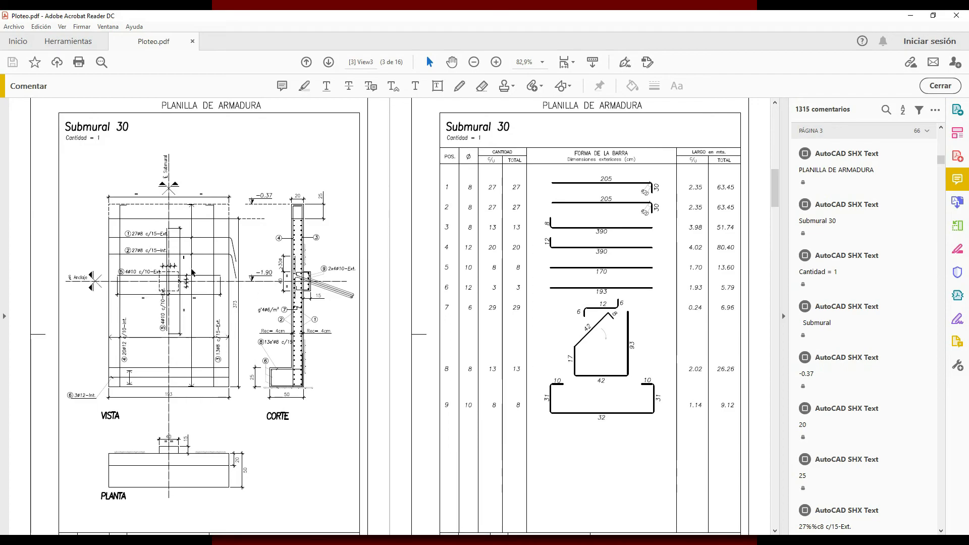
scroll(154, 283, "up", 2, "ctrl")
scroll(155, 271, "up", 2, "ctrl")
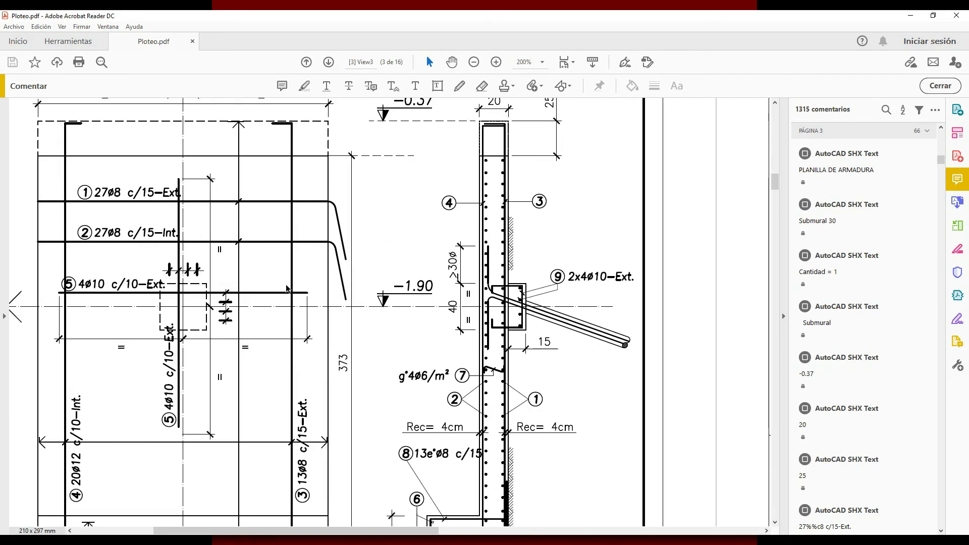
scroll(373, 302, "down", 3, "ctrl")
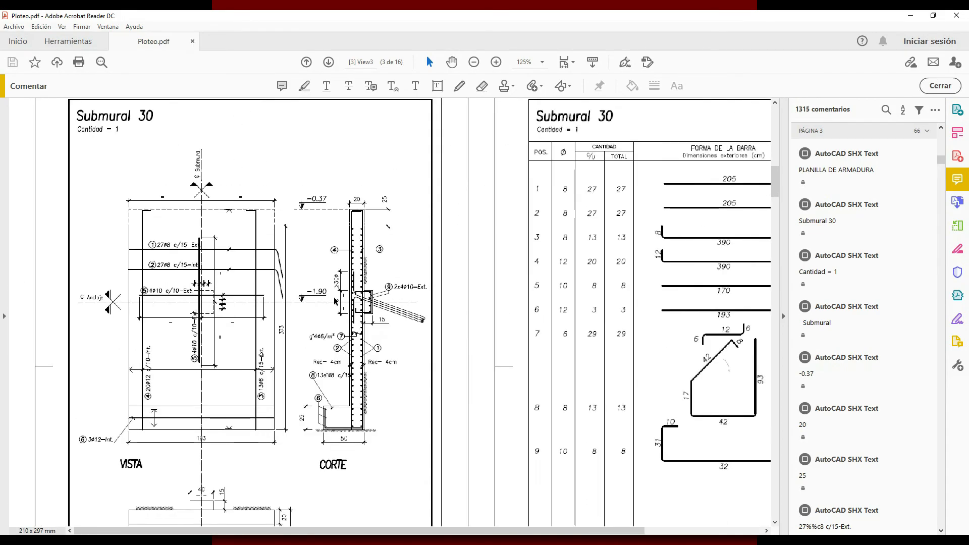
left_click(784, 317)
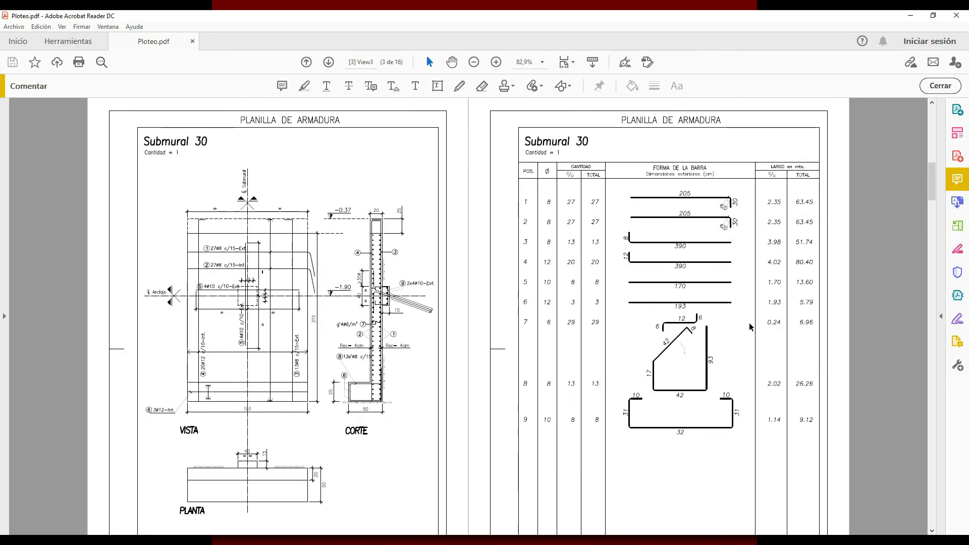